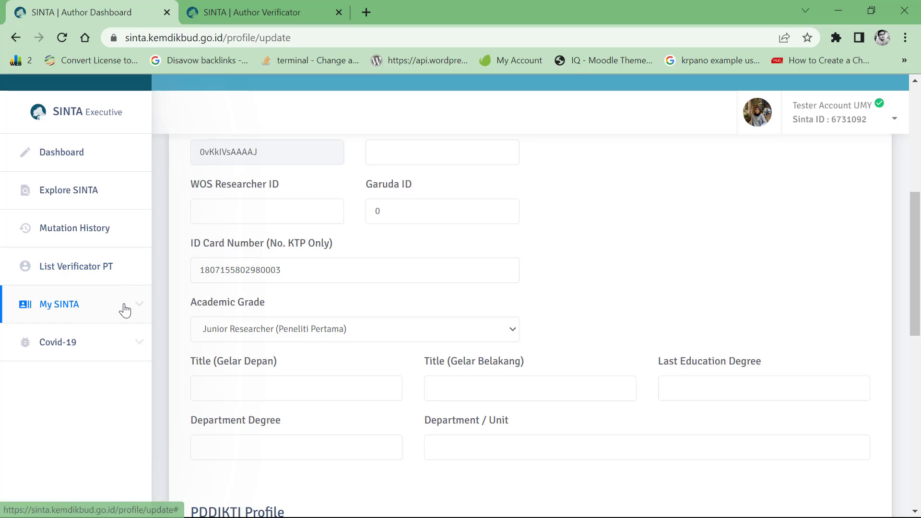
Review the author's publication sections and the Author Verificator view of the tester profile.
click(139, 310)
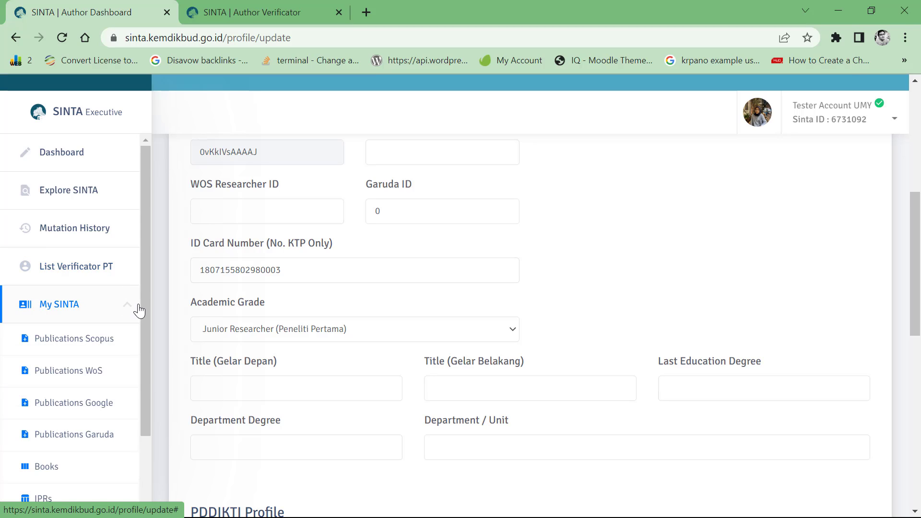
click(139, 311)
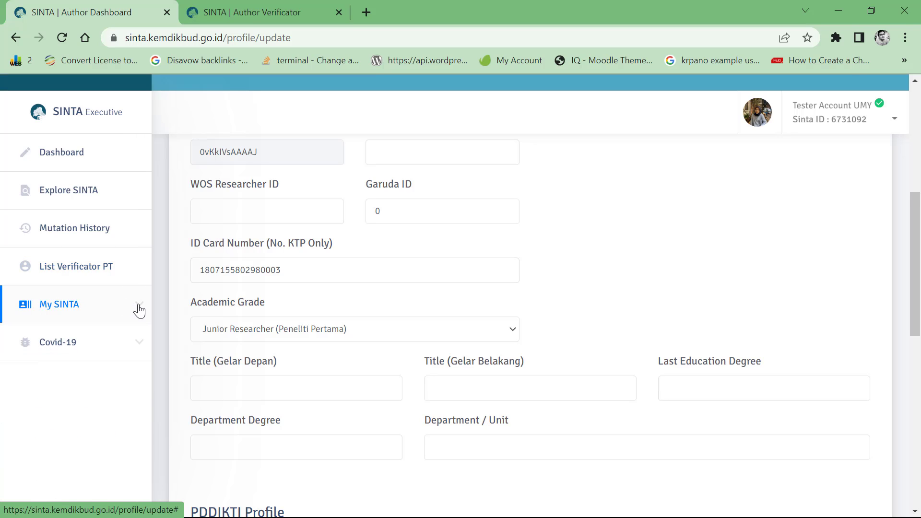
click(280, 21)
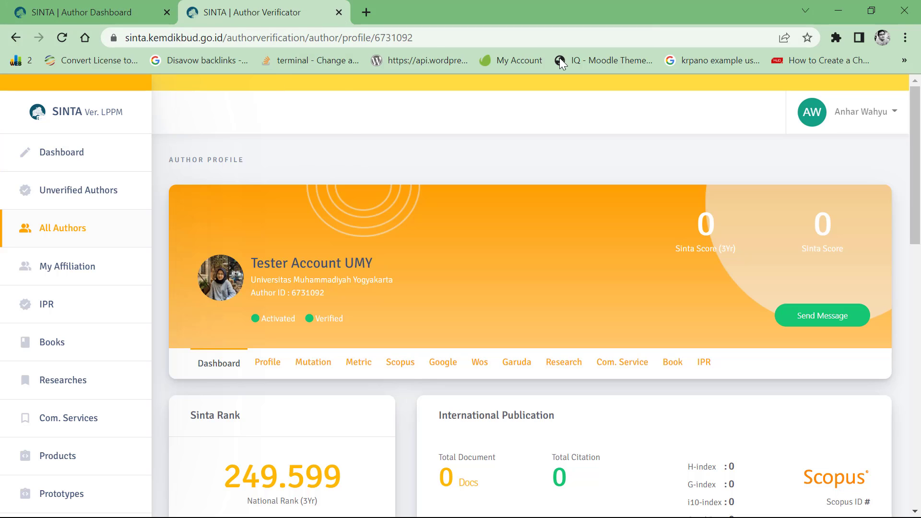
Log out of the tester account from the dashboard's user menu.
click(101, 2)
click(842, 123)
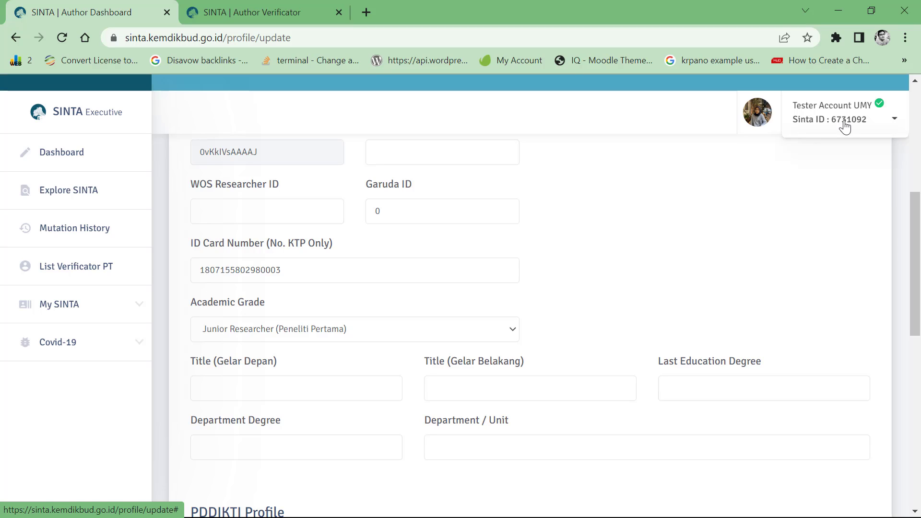
click(829, 210)
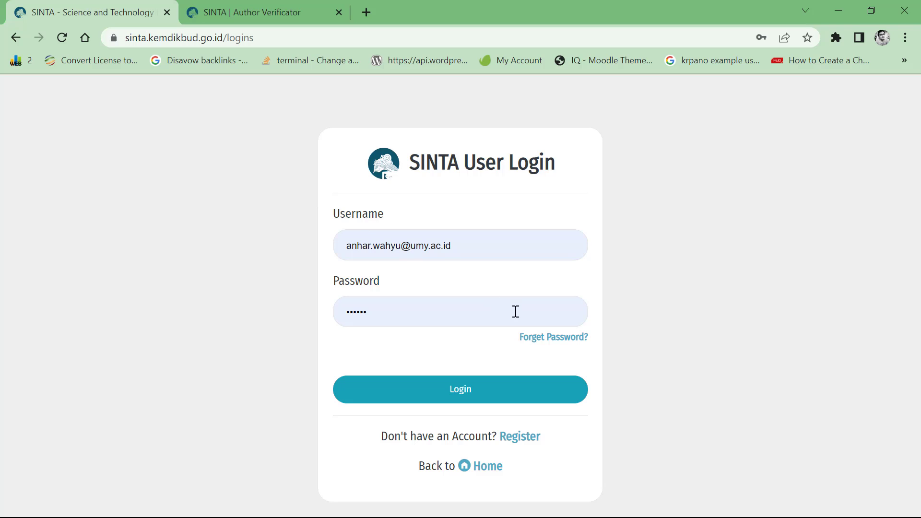
Load the SINTA home page and look over its login and registration pages.
drag(224, 38, 372, 39)
key(BackSpace)
key(Return)
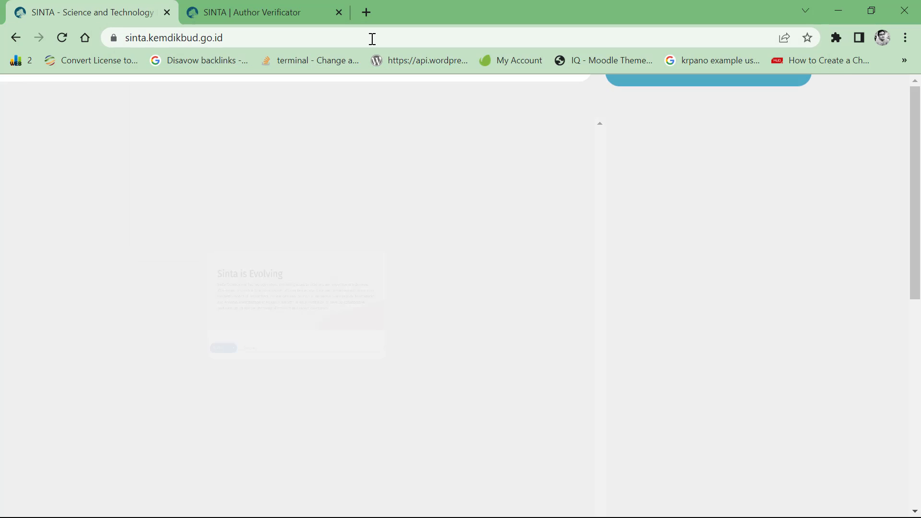
mouse_move(393, 90)
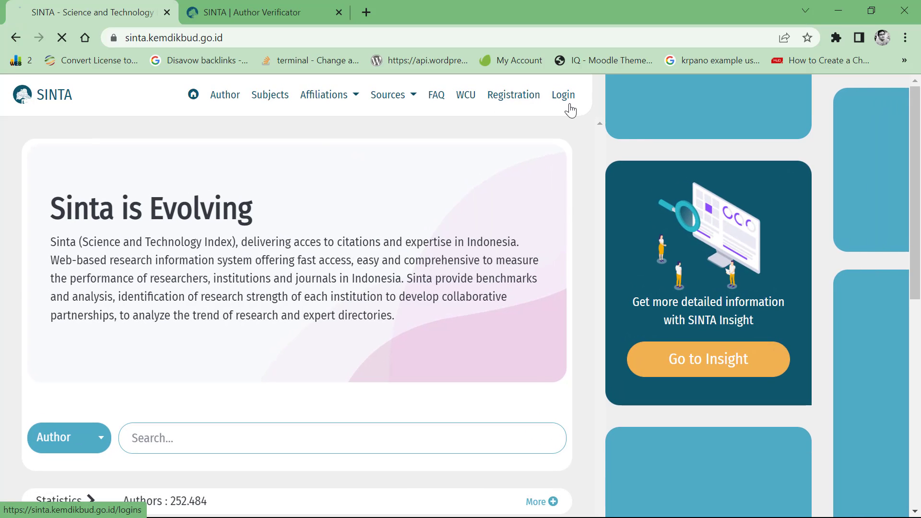
click(570, 110)
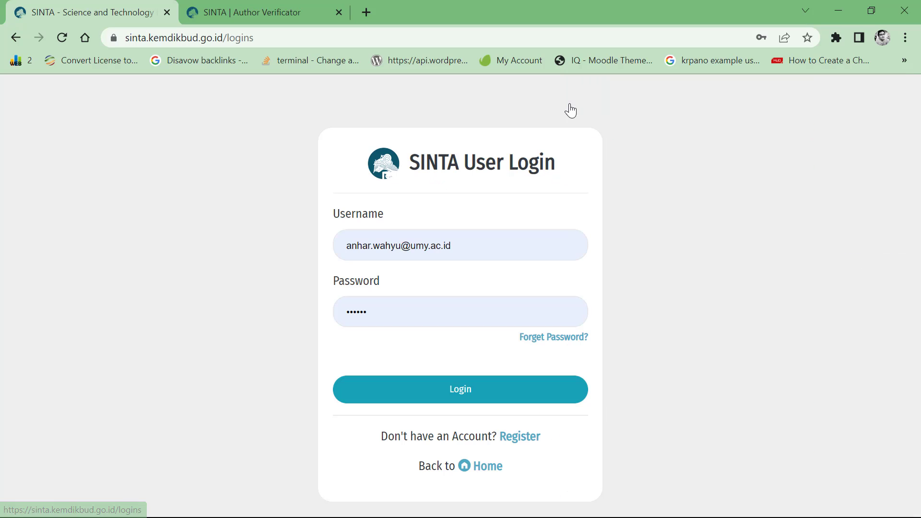
click(519, 437)
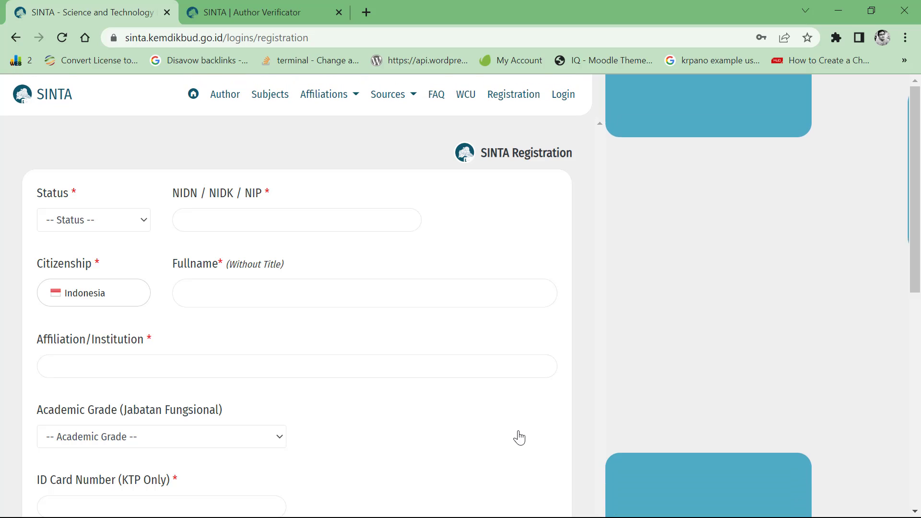
scroll(519, 437, down, 10)
scroll(519, 437, up, 10)
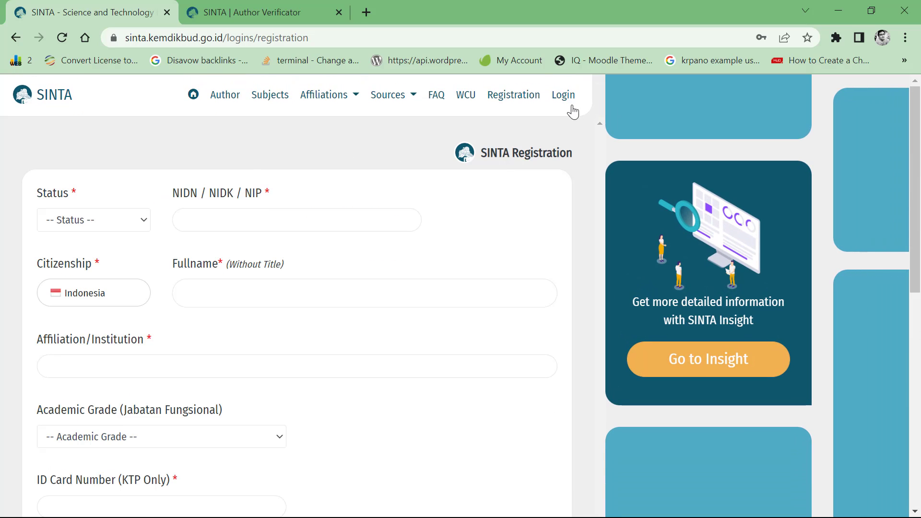
click(572, 105)
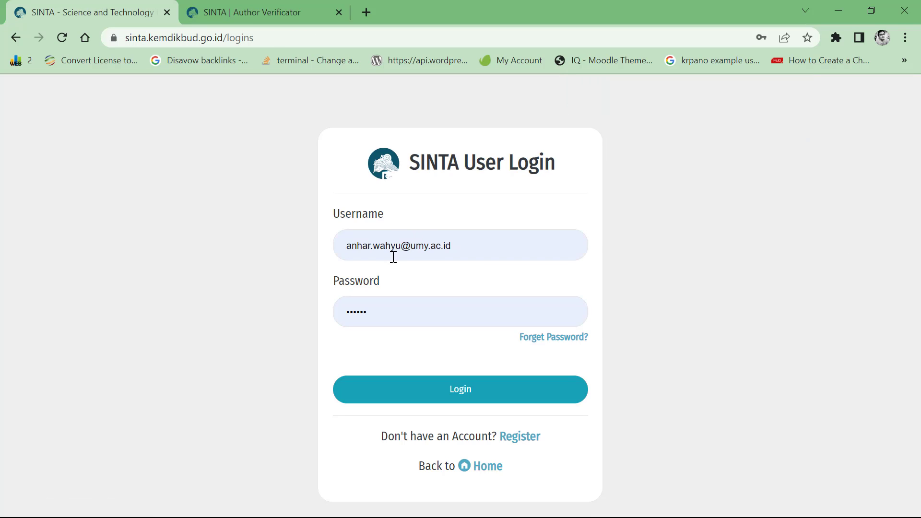
Log in with the saved admin account chosen from the username suggestions.
click(394, 256)
key(ctrl+a)
text(adm)
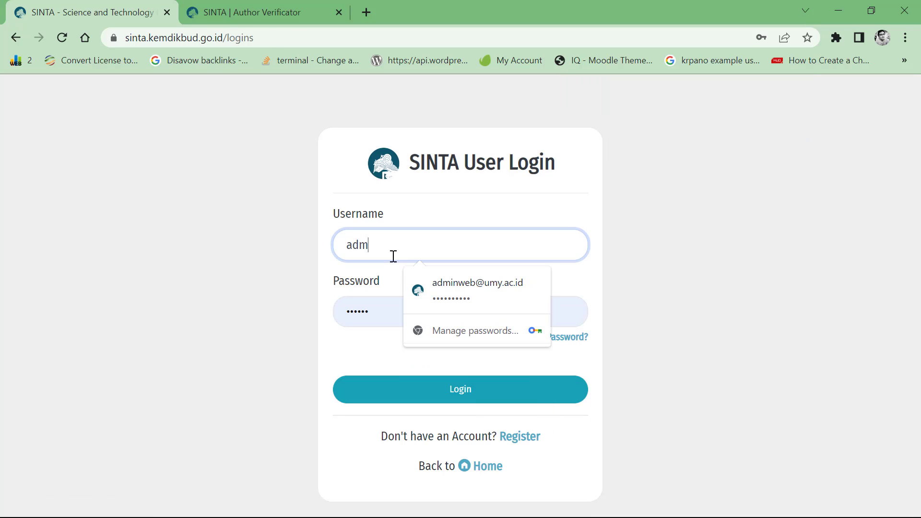
text(in)
key(Down)
key(Return)
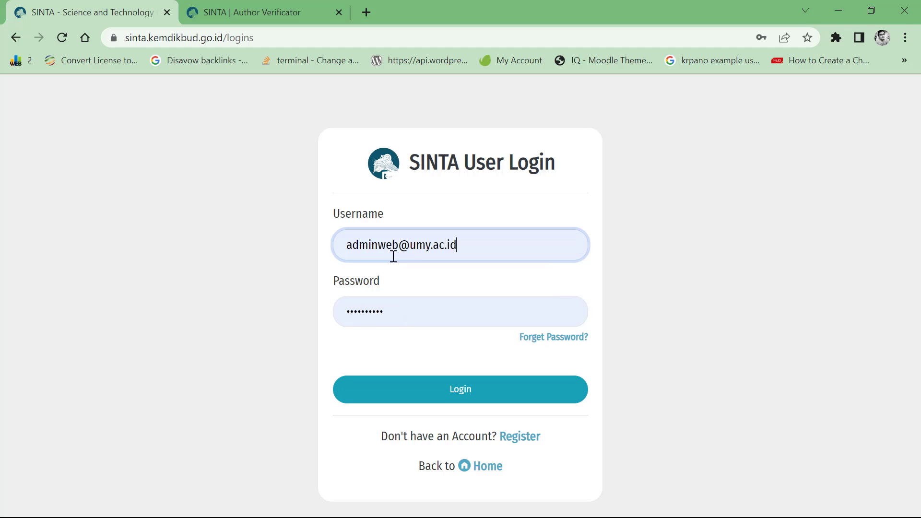
key(Return)
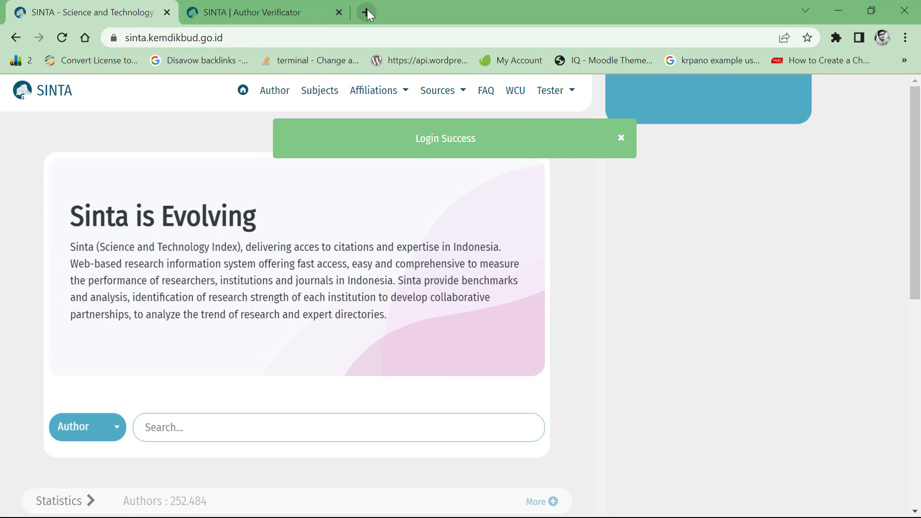
Search Scholar for 'universitas muhammadiyah yogyakarta', dropping 'umy' from the suggested query.
key(alt+Tab)
key(alt+Tab)
key(alt+Tab)
key(alt+Tab)
key(alt+Tab)
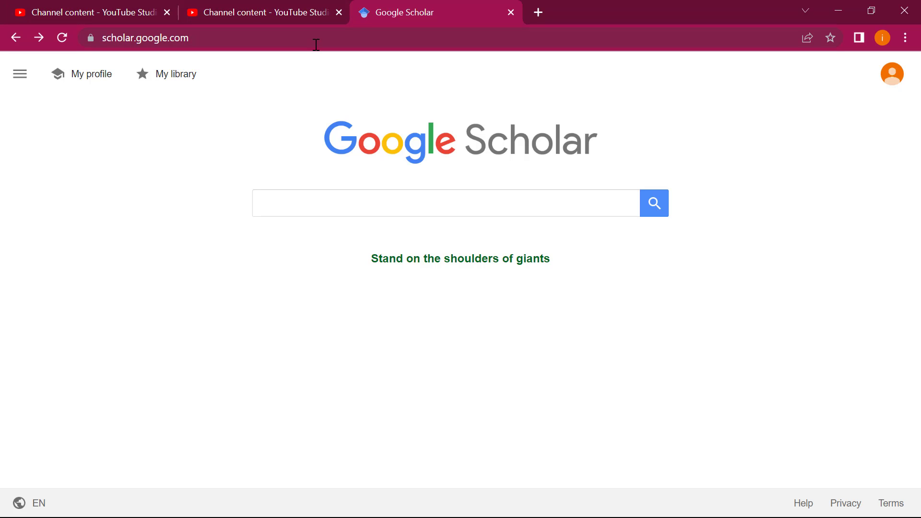
click(370, 34)
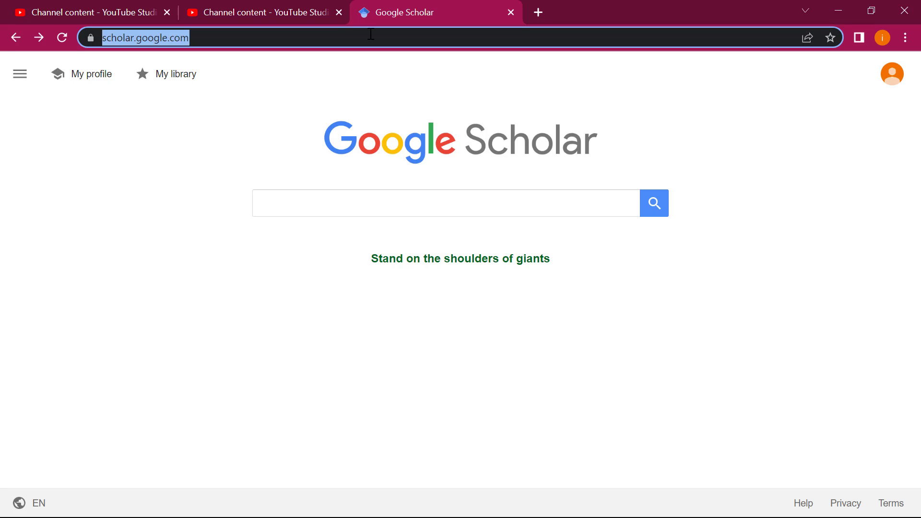
click(288, 200)
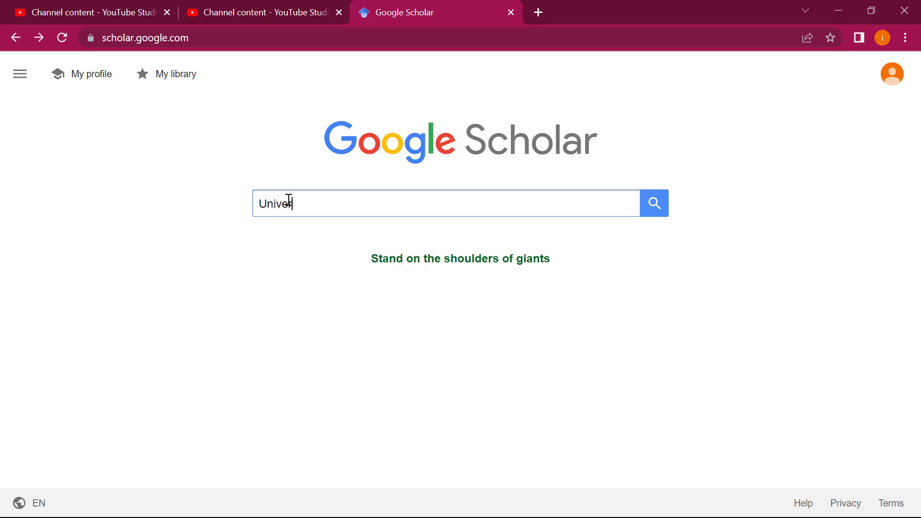
text(Univers)
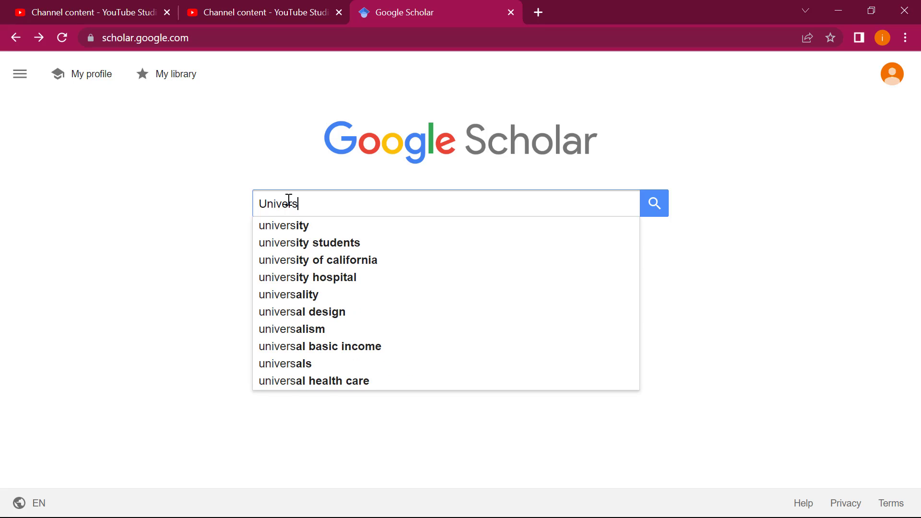
text(itas Muham)
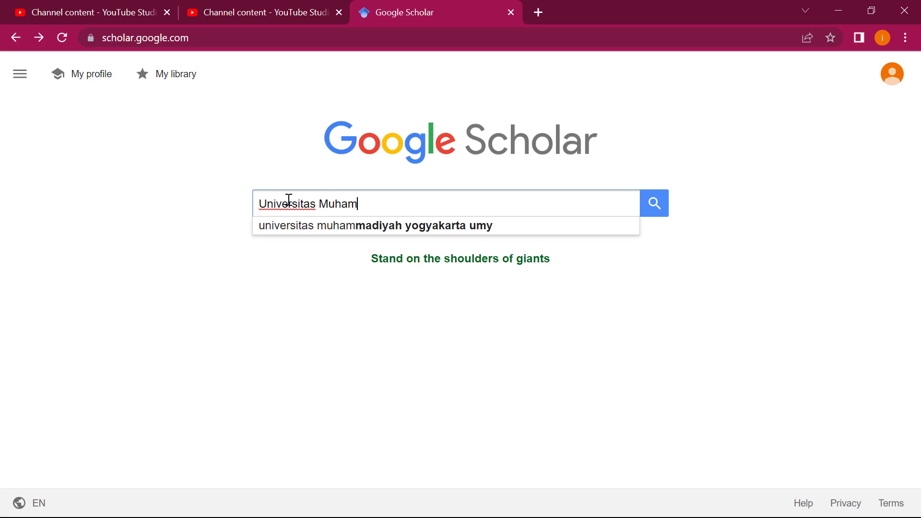
key(Down)
key(Return)
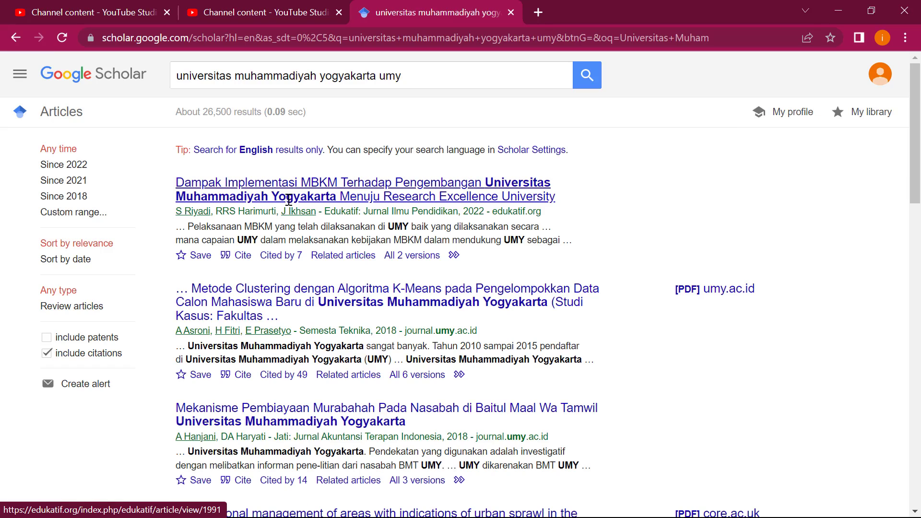
drag(377, 76, 418, 79)
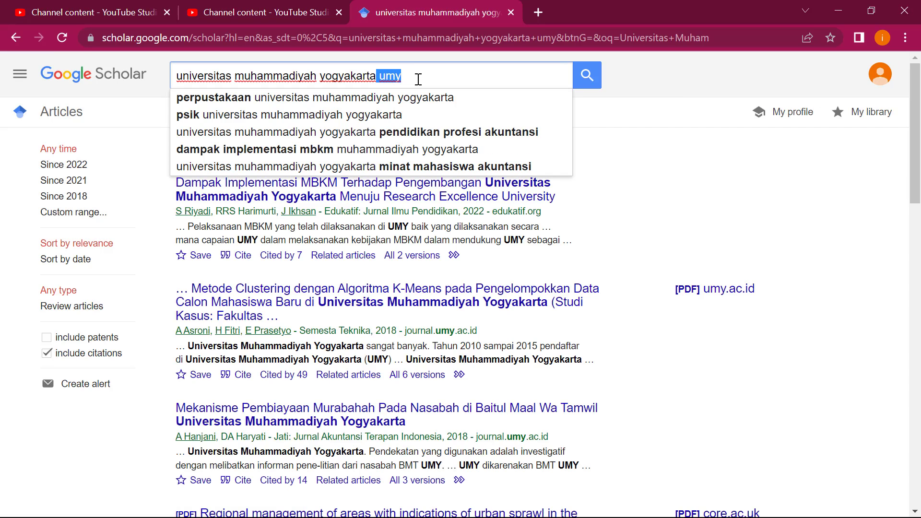
key(BackSpace)
key(Return)
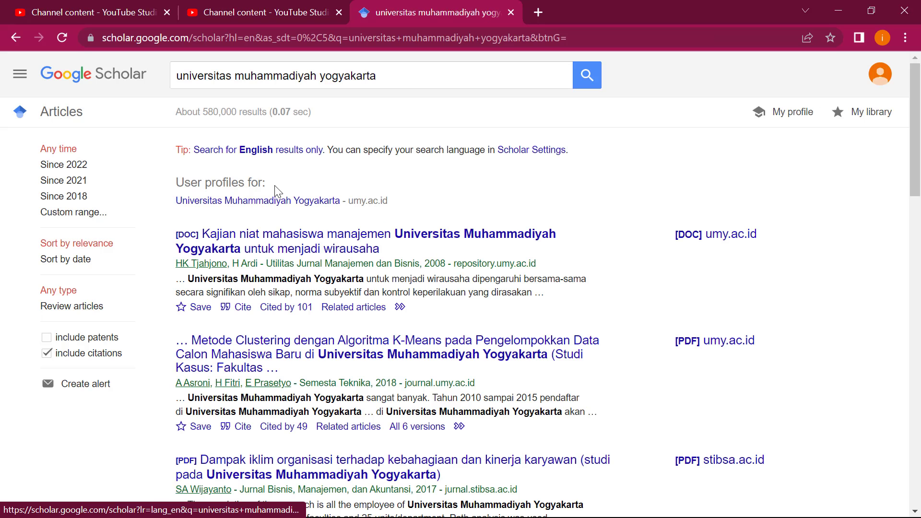
Open the Universitas Muhammadiyah Yogyakarta user profiles list and skim the first page.
click(278, 201)
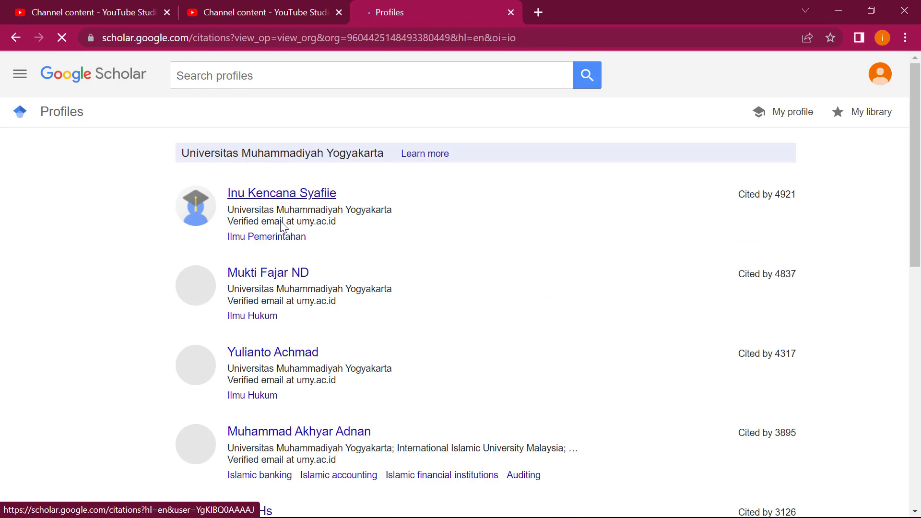
scroll(312, 398, down, 3)
scroll(311, 398, down, 8)
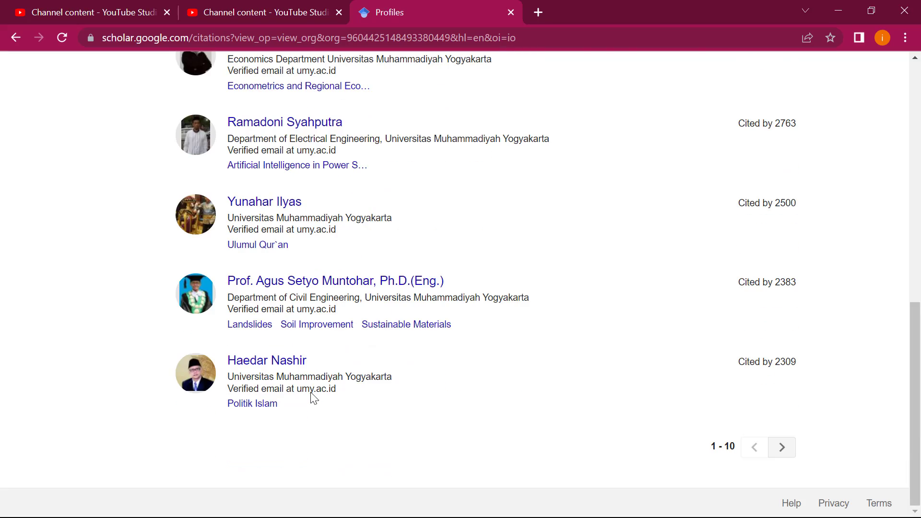
scroll(314, 398, up, 8)
scroll(314, 398, down, 7)
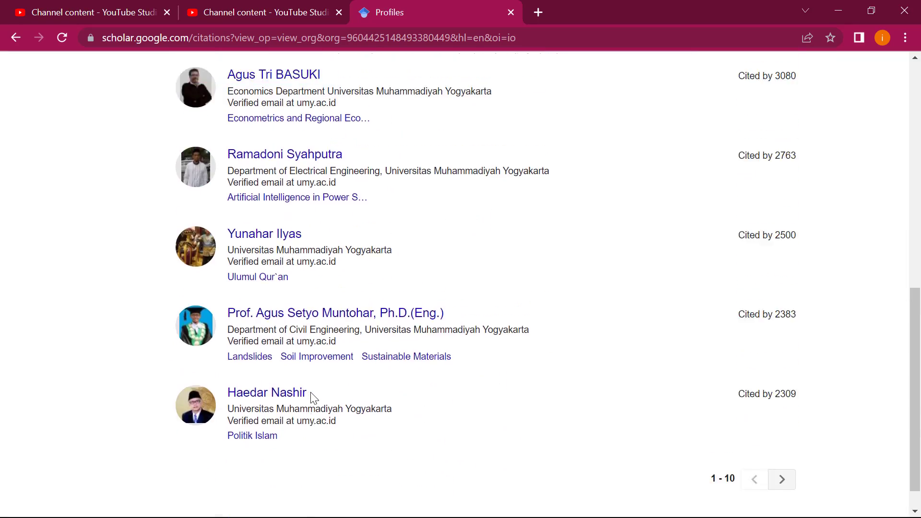
scroll(314, 398, up, 2)
scroll(314, 398, up, 8)
scroll(311, 397, down, 11)
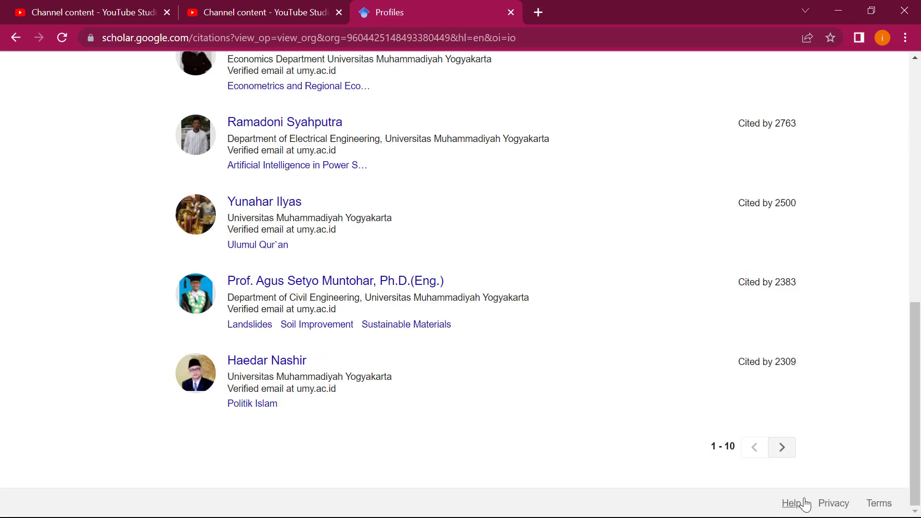
Page through the researcher profiles to results 21–30.
click(779, 449)
scroll(779, 449, down, 10)
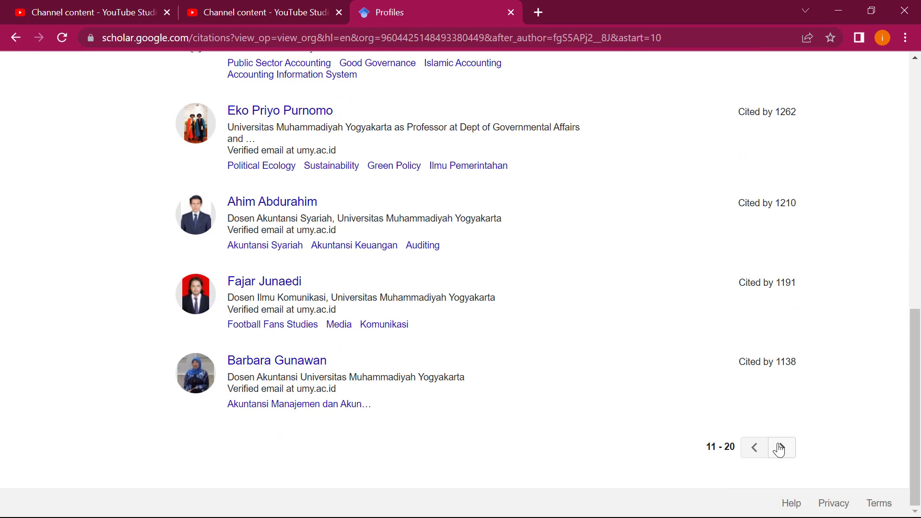
click(778, 449)
scroll(784, 454, down, 5)
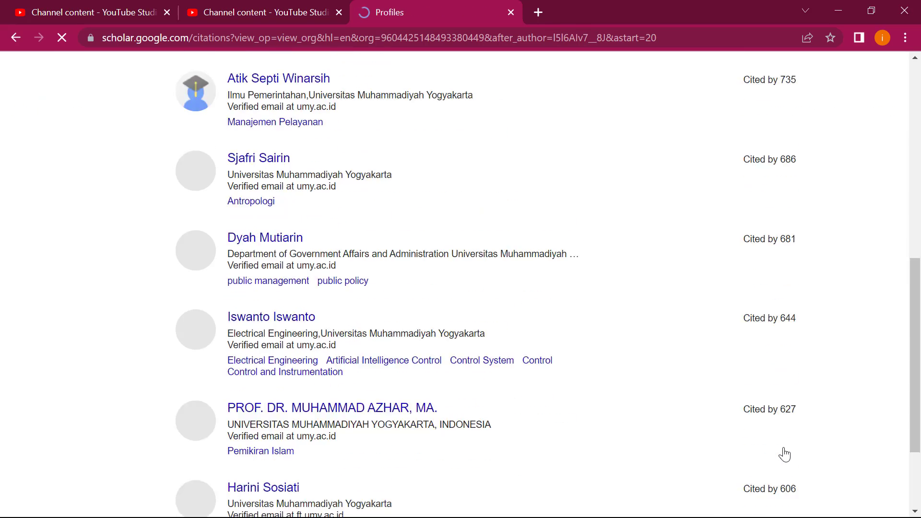
scroll(784, 454, down, 3)
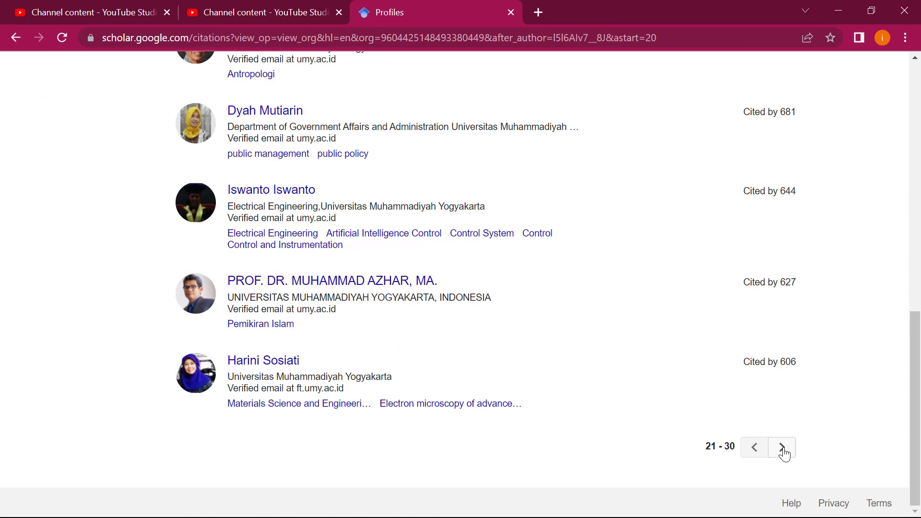
scroll(784, 453, up, 13)
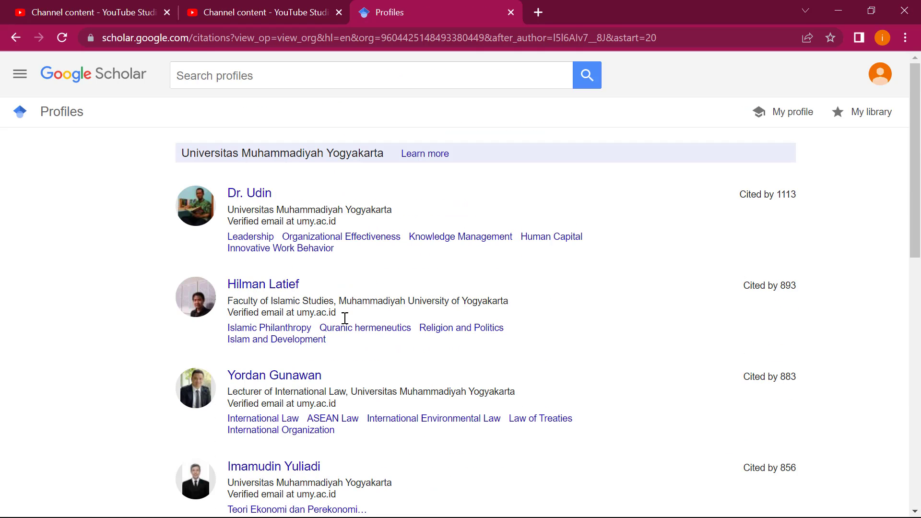
Open two researcher profiles to compare how they write the university affiliation.
click(268, 292)
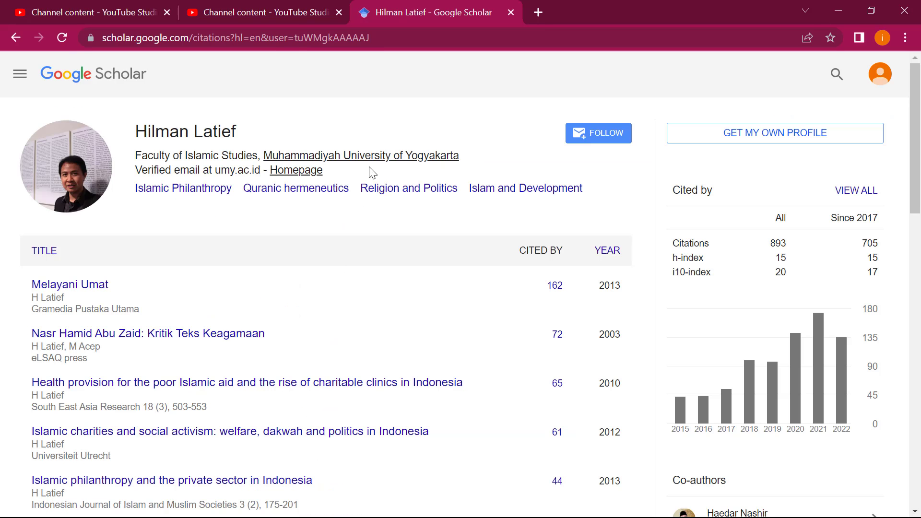
click(12, 39)
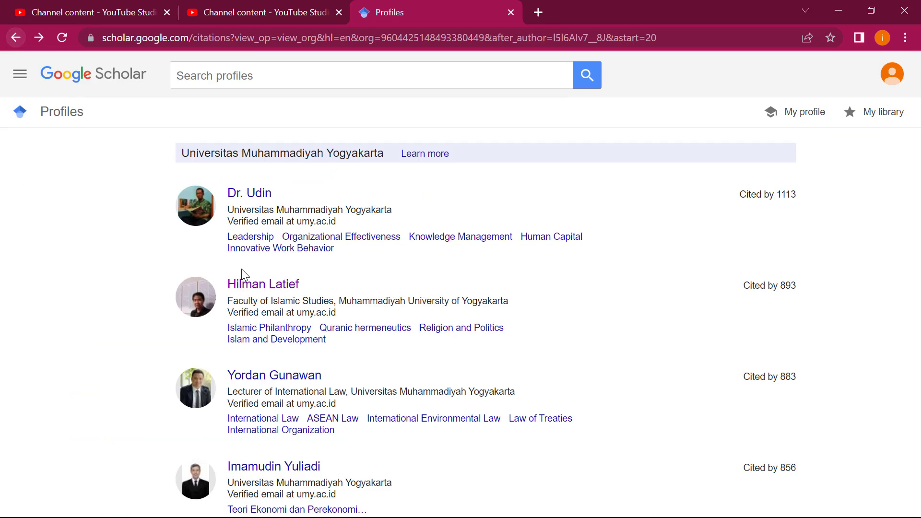
scroll(246, 272, down, 9)
click(267, 270)
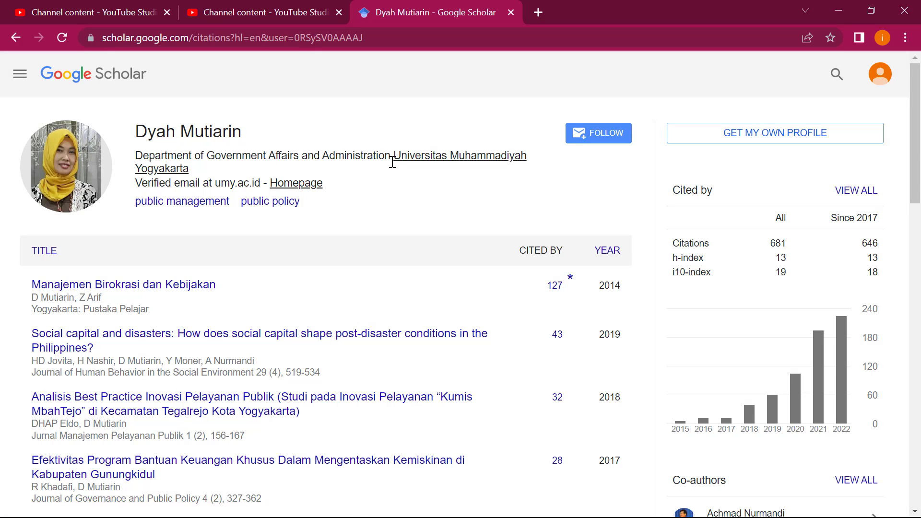
drag(392, 162, 411, 172)
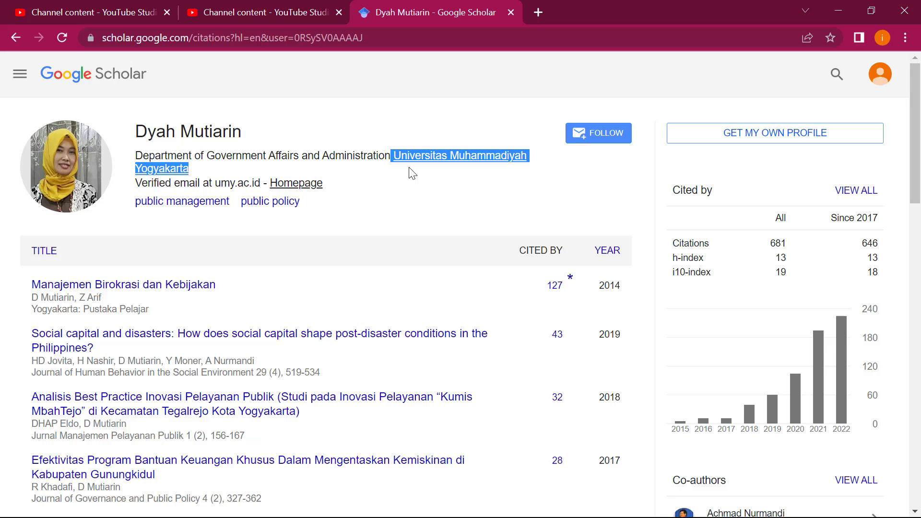
click(409, 176)
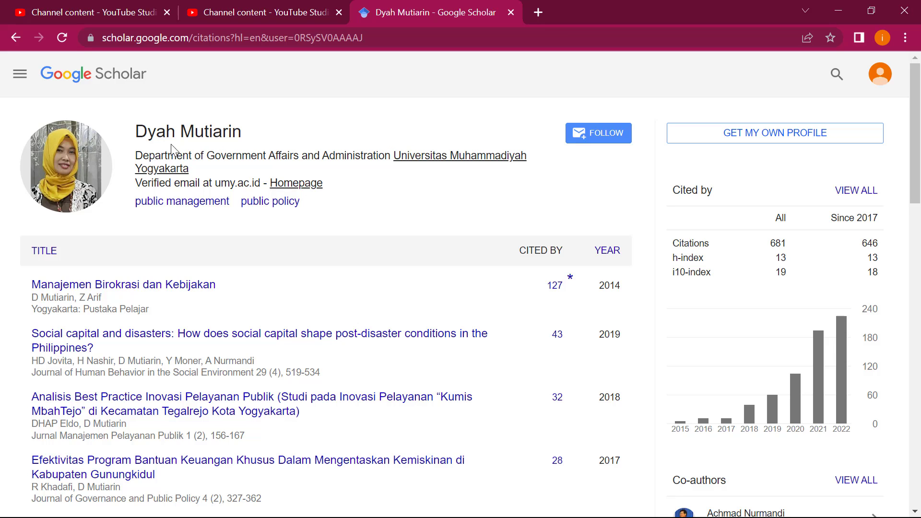
drag(133, 158, 385, 156)
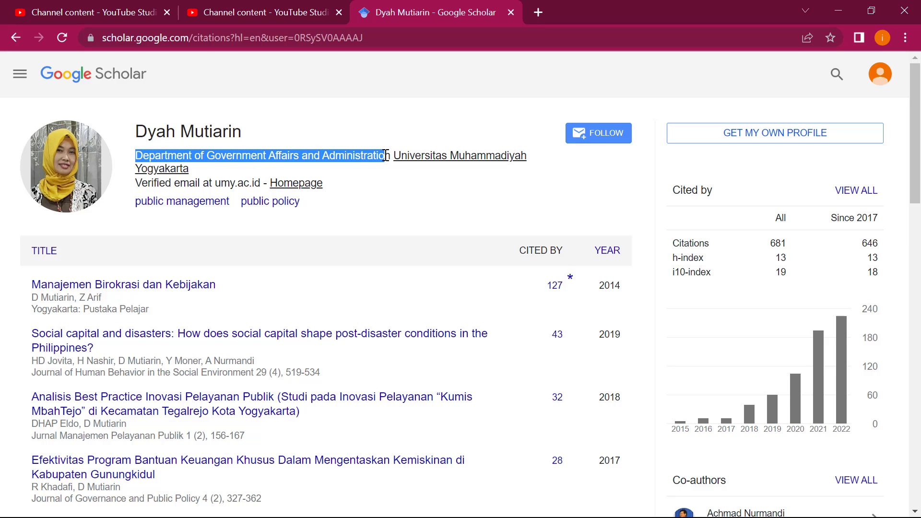
click(15, 37)
Check a materials science profile, then open the Program Studi Akuntansi researcher's profile from the next page.
scroll(182, 227, down, 3)
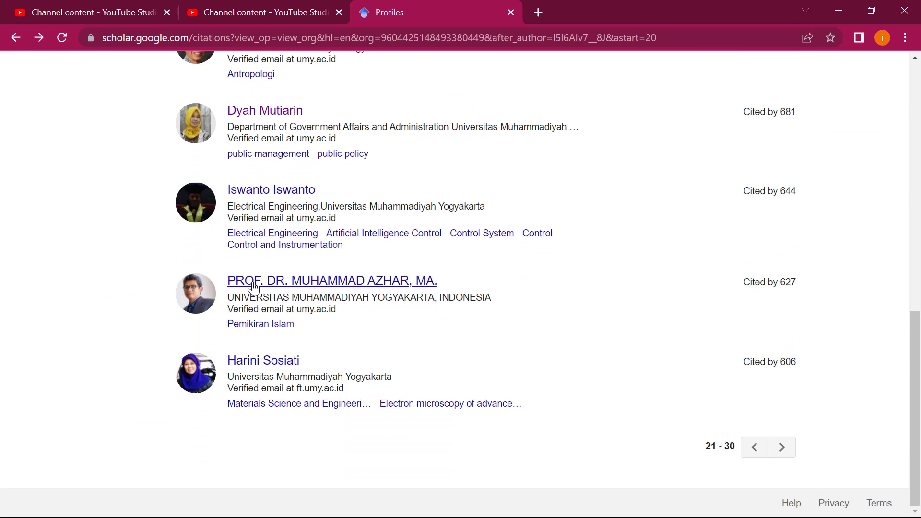
click(272, 364)
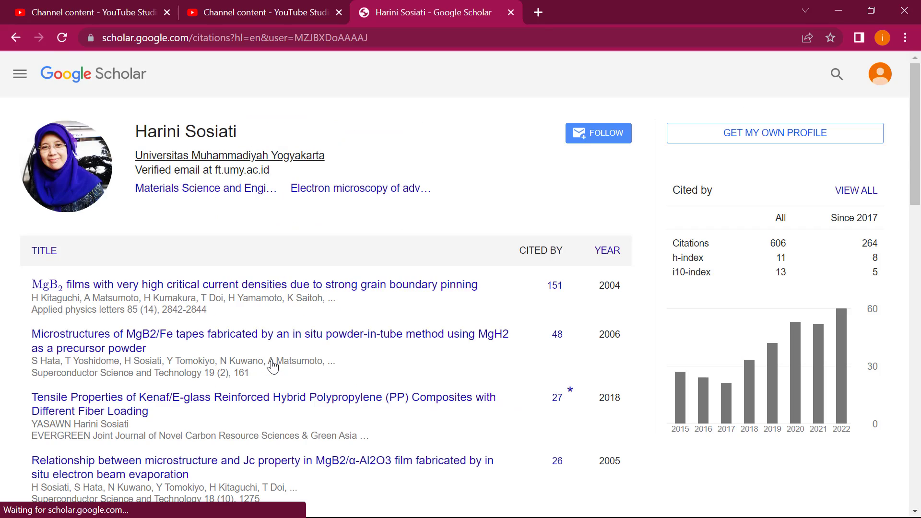
click(19, 40)
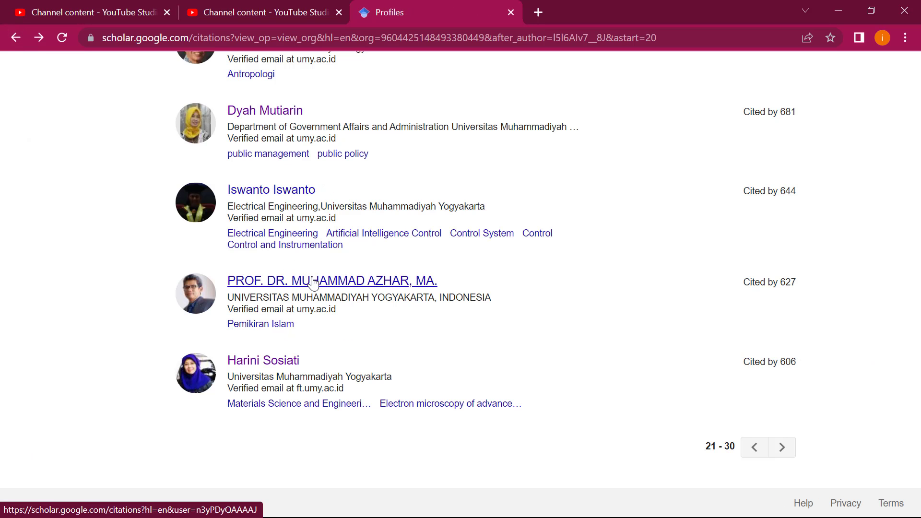
click(781, 449)
scroll(474, 337, down, 2)
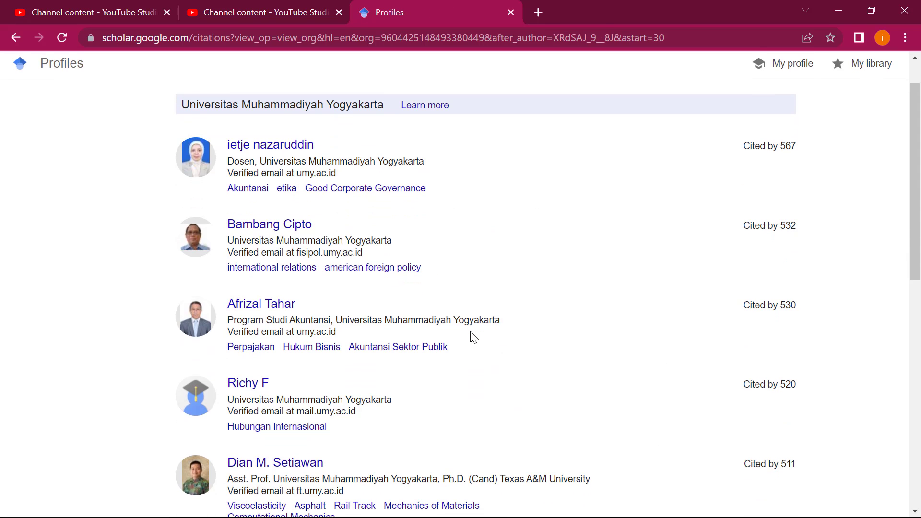
click(248, 271)
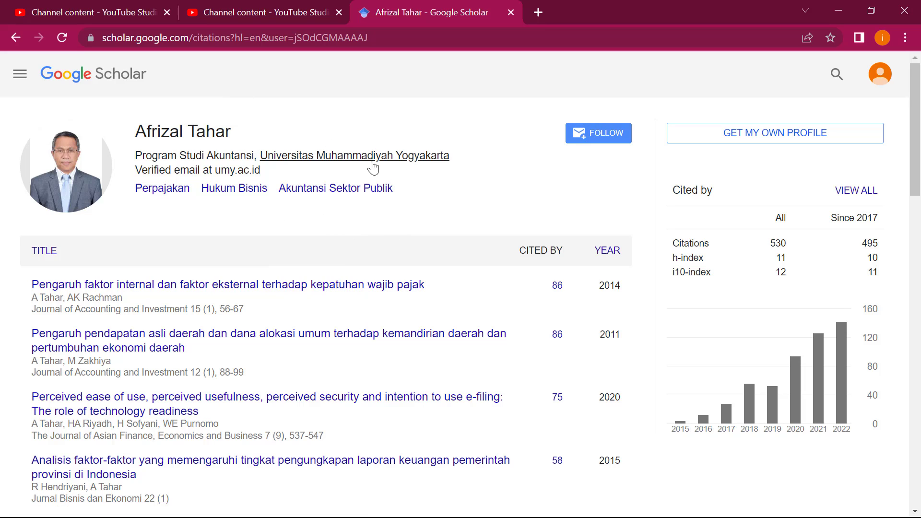
click(123, 85)
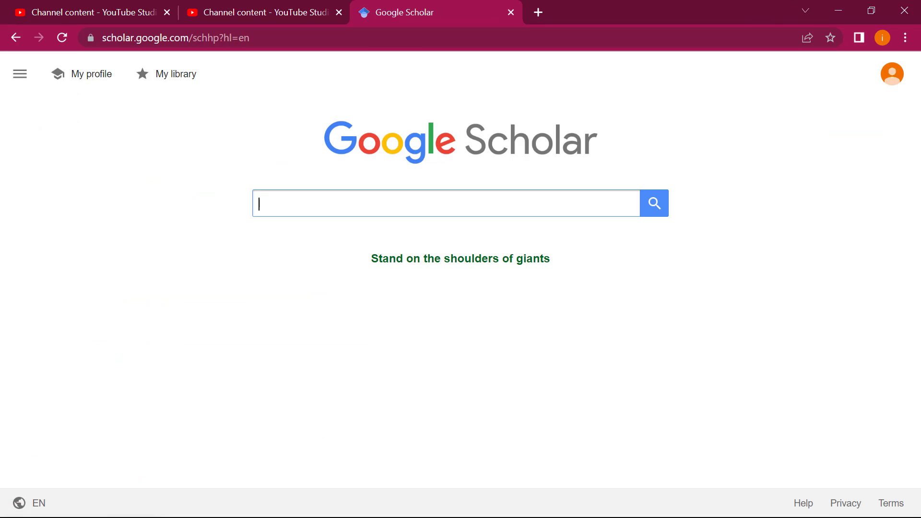
Check which Google account is signed in on the Scholar home page.
click(893, 76)
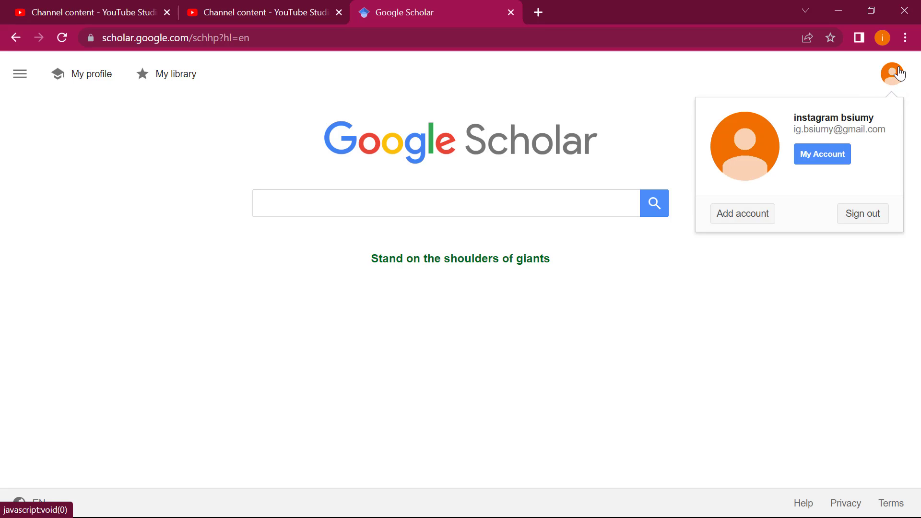
click(482, 29)
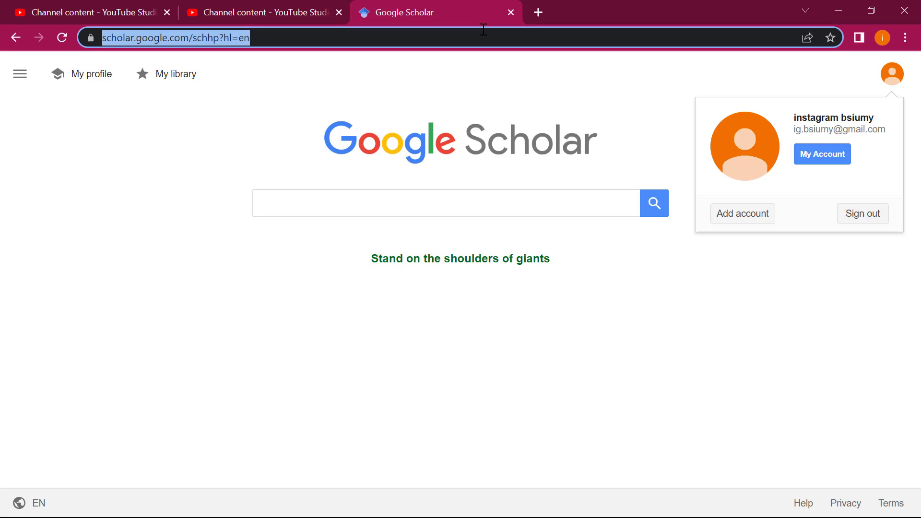
Search Google for 'scholar google' in a new tab.
key(ctrl+t)
text(f)
key(BackSpace)
text(sch)
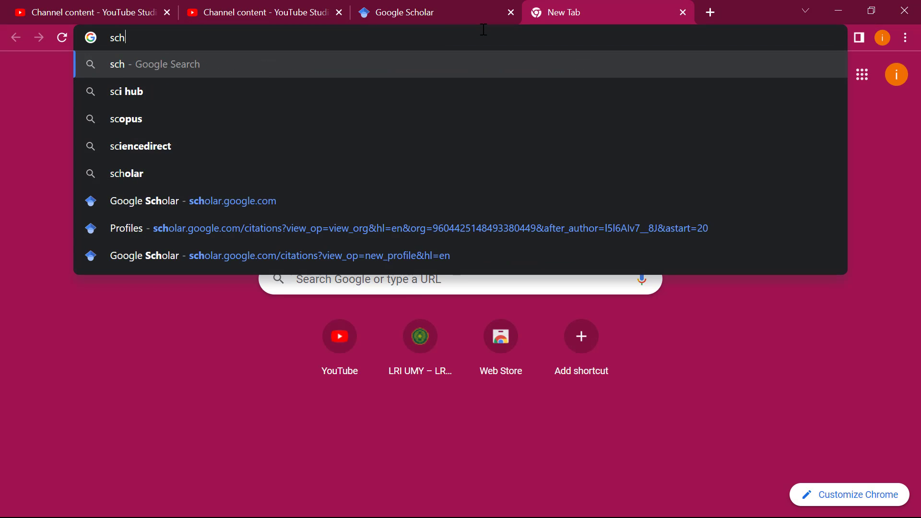
text(olar goog)
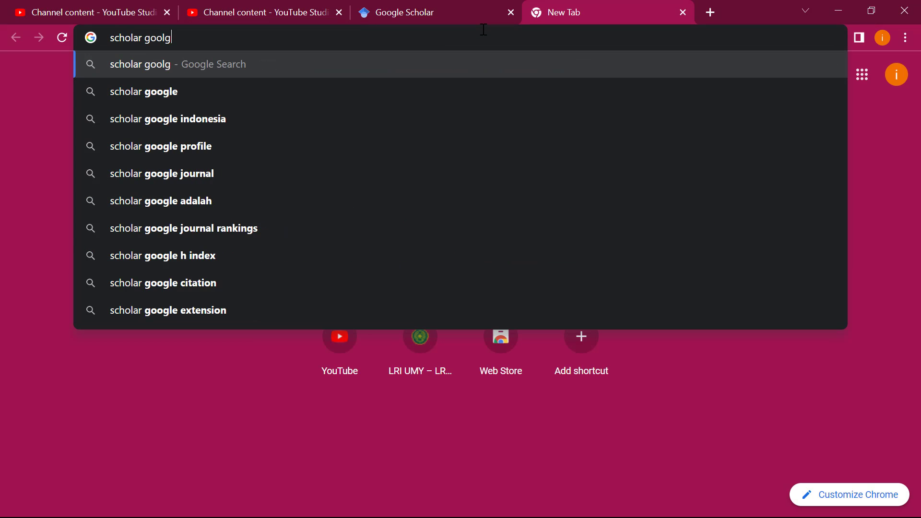
key(Return)
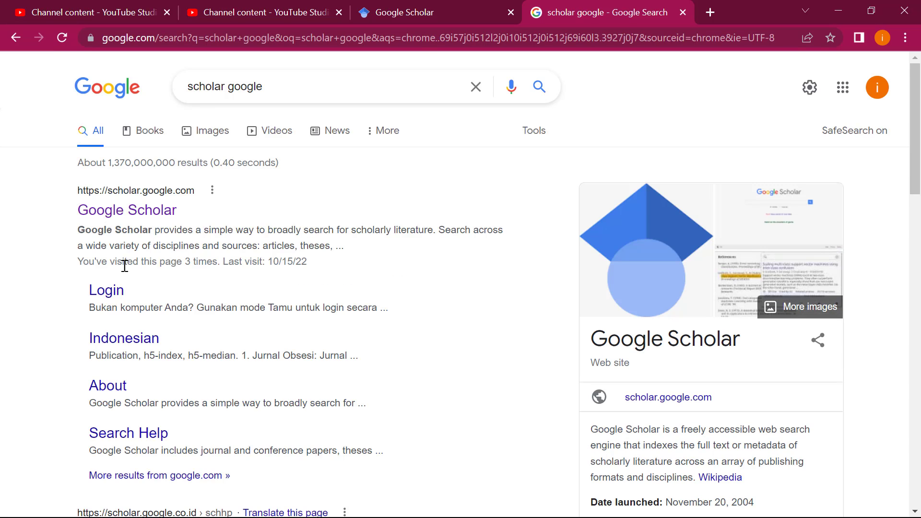
Open Google Scholar's My profile setup and check the signed-in account's e-mail.
click(174, 218)
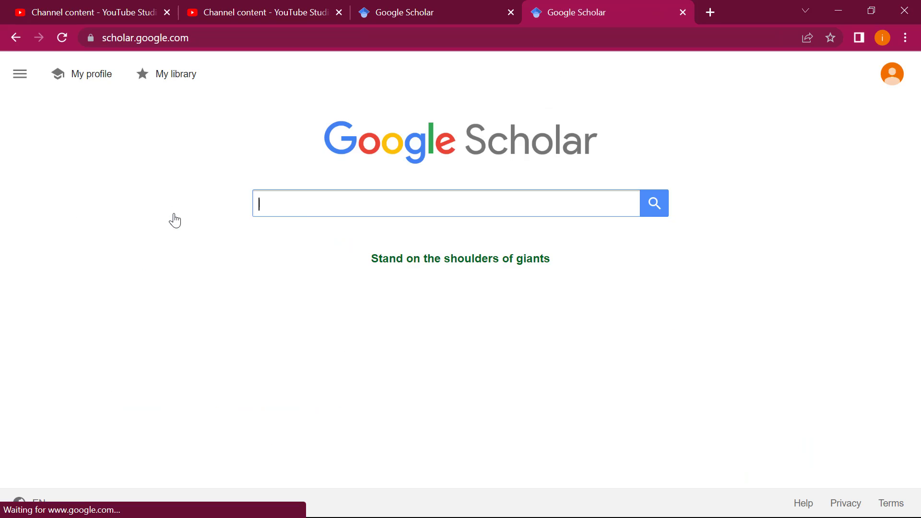
click(105, 85)
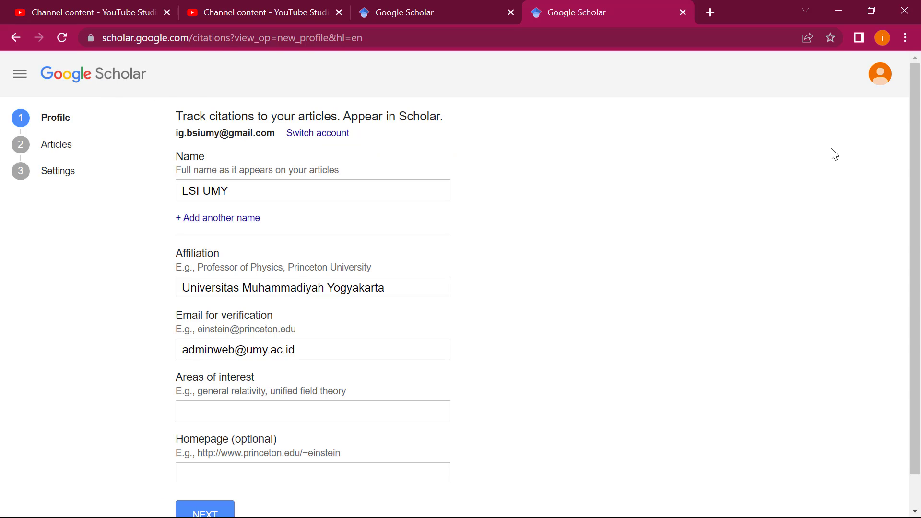
click(877, 87)
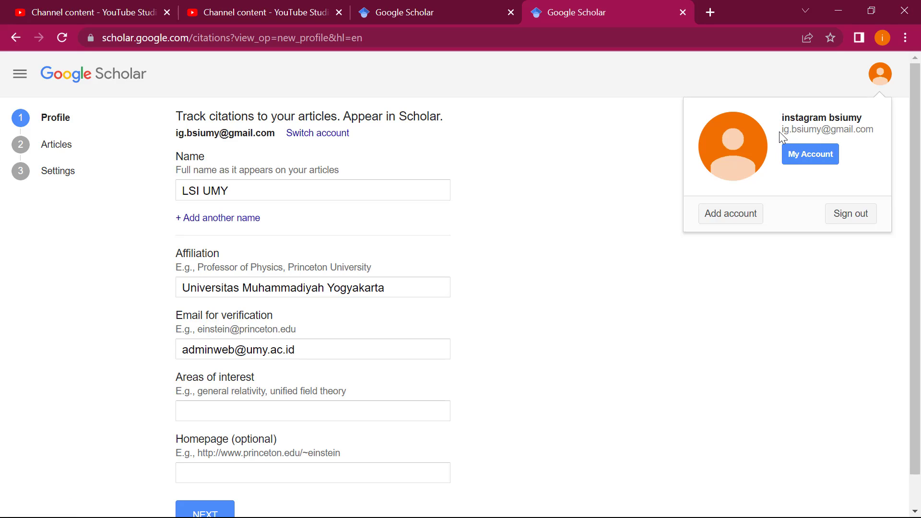
drag(778, 132, 861, 131)
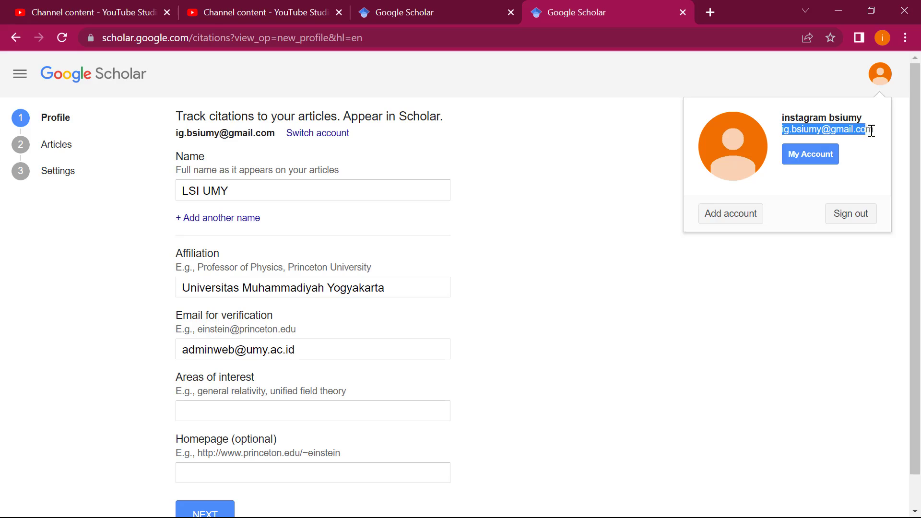
click(593, 180)
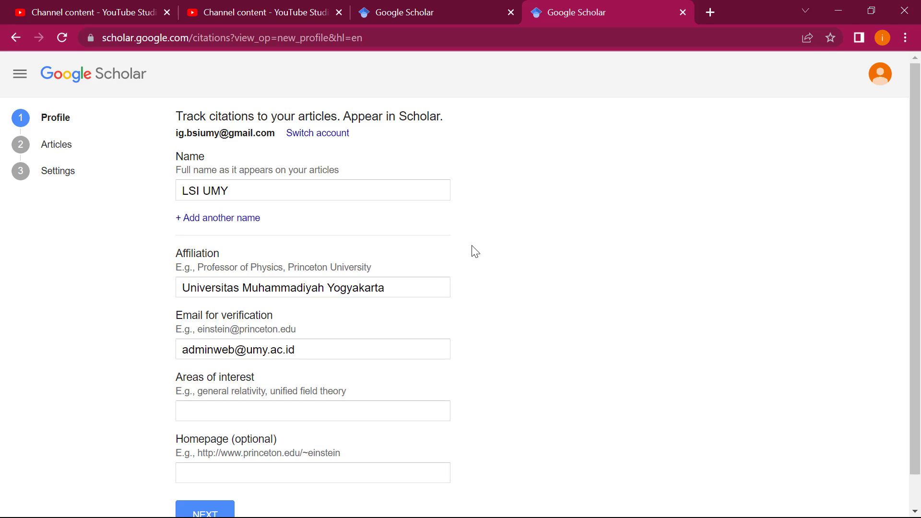
Confirm the profile name reads LSI UMY.
click(251, 188)
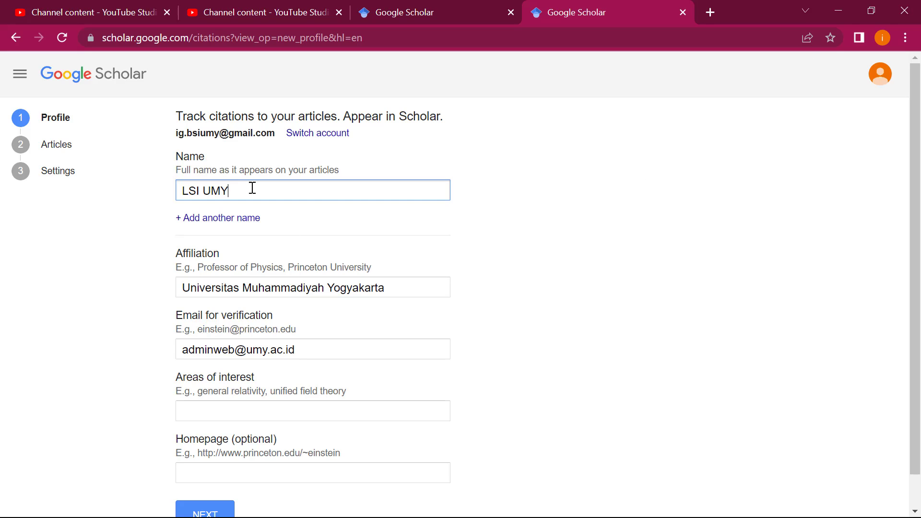
drag(251, 187, 151, 192)
click(290, 199)
Make the affiliation 'Lembaga Sistem Informasi, Universitas Muhammadiyah Yogyakarta' and review the verification e-mail.
click(182, 289)
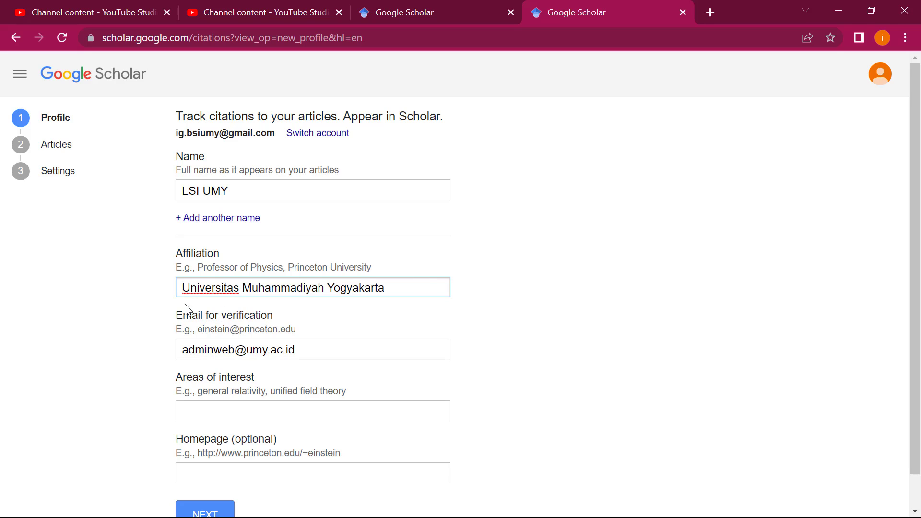
text(LS)
key(BackSpace)
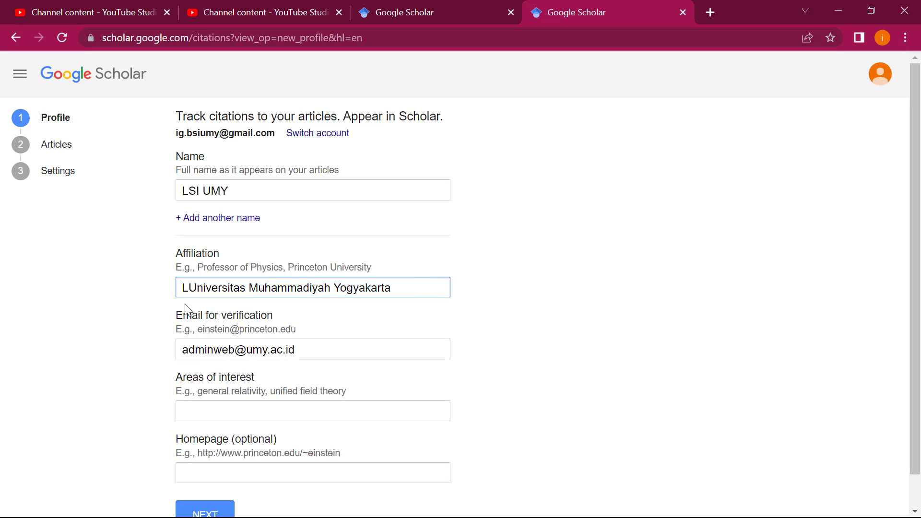
text(em)
text(embaga )
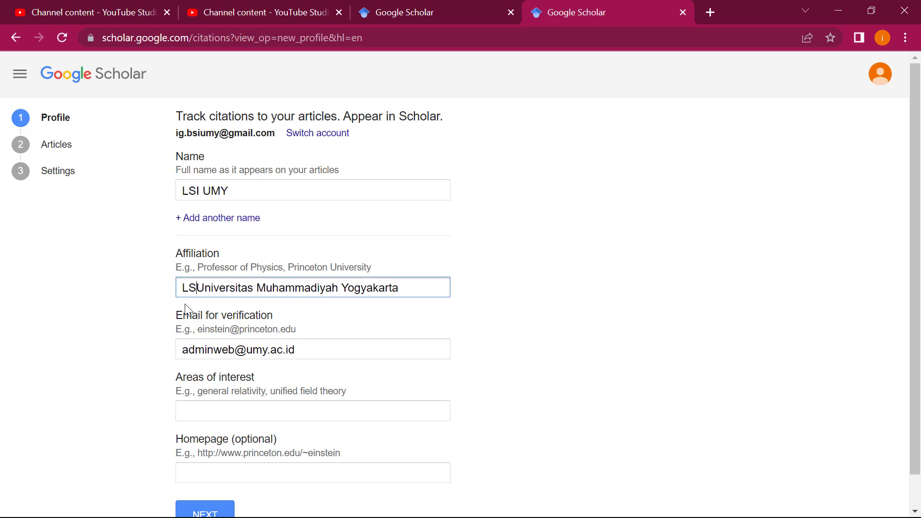
text(SIstem)
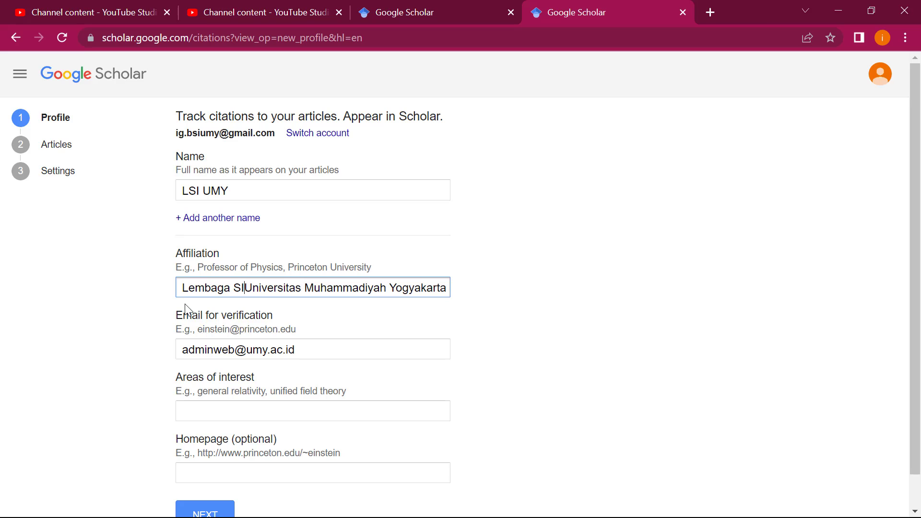
key(BackSpace)
key(BackSpace)
key(BackSpace)
key(BackSpace)
key(BackSpace)
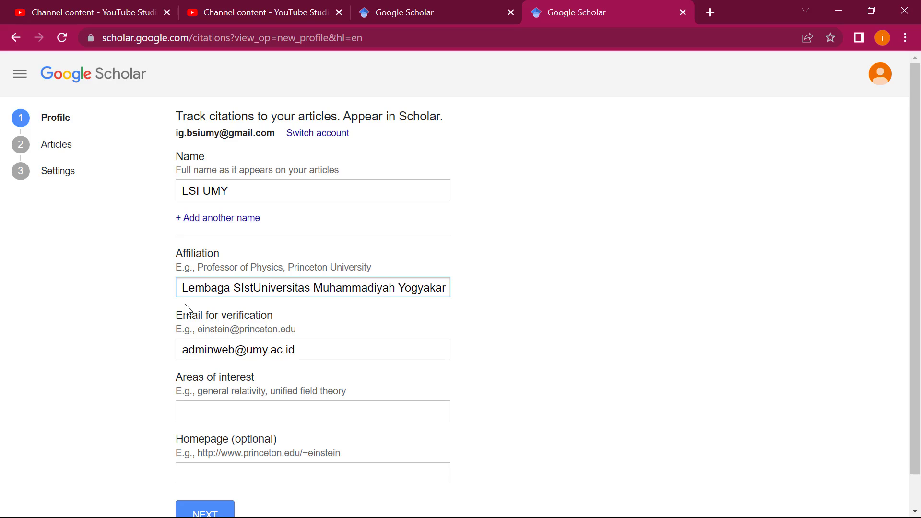
text(istem In)
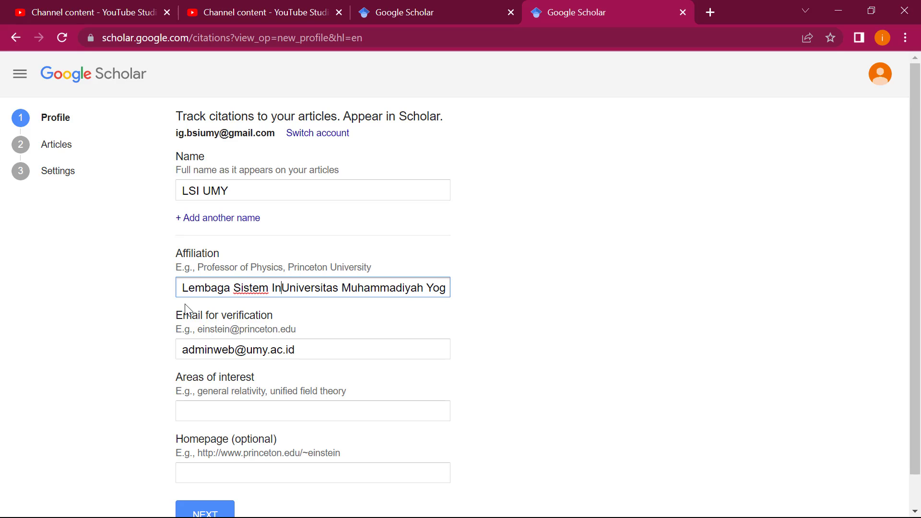
text(formasi)
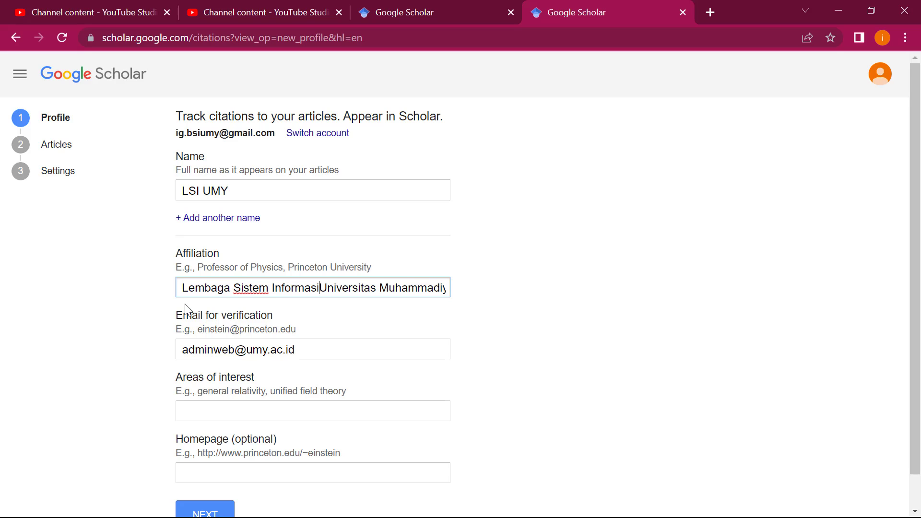
text(,)
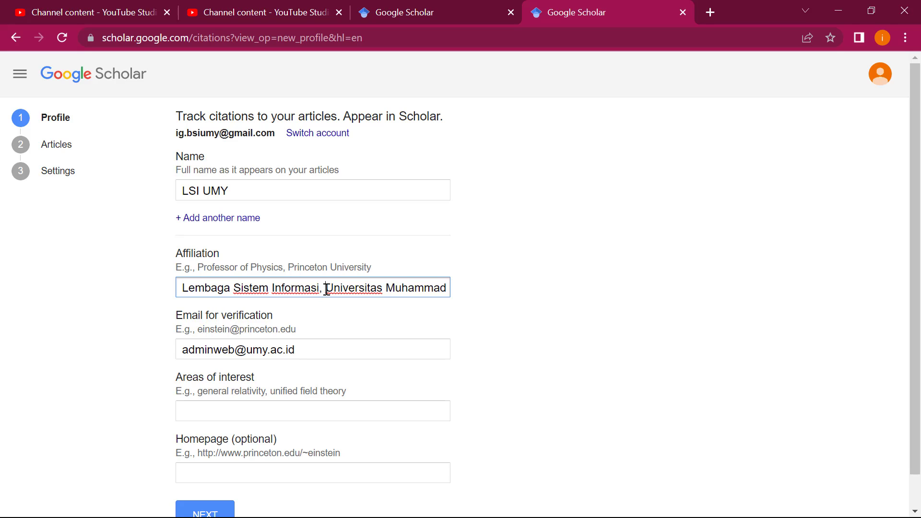
drag(326, 289, 467, 292)
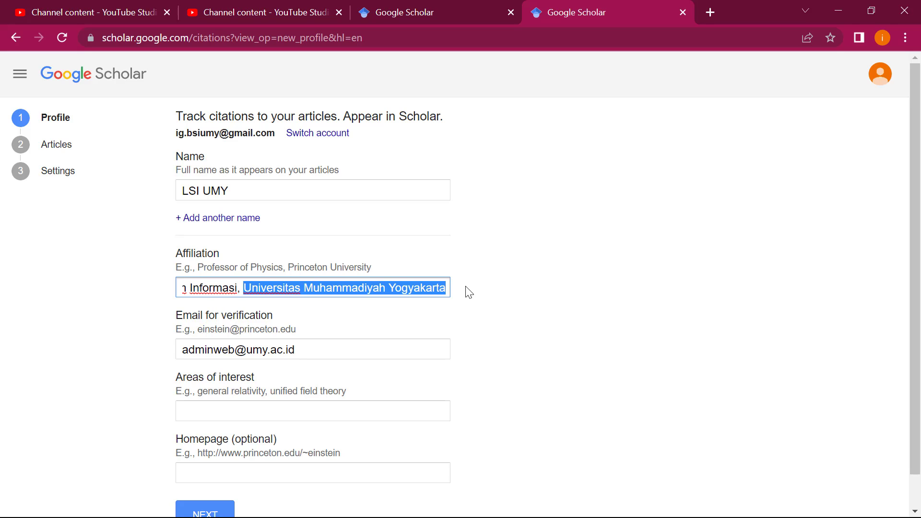
click(404, 285)
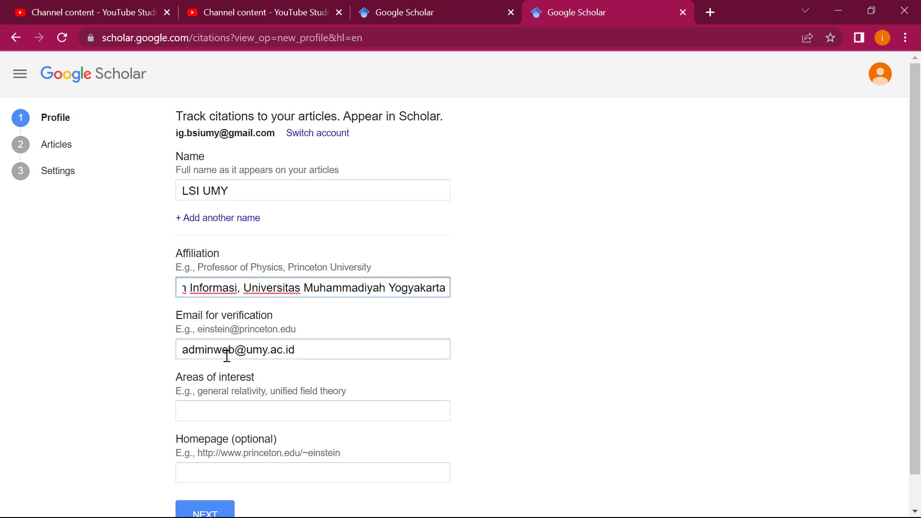
scroll(254, 353, down, 1)
drag(332, 317, 148, 335)
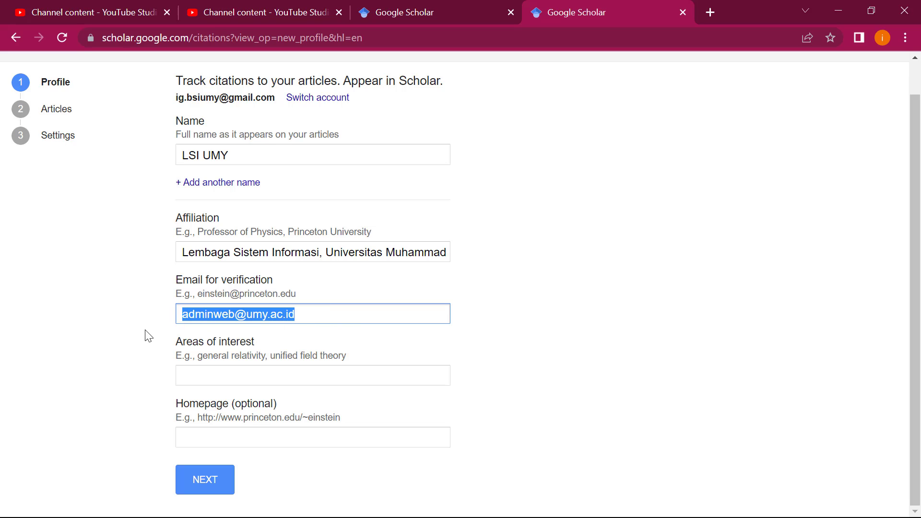
Add the article group with the 2004 polling article and continue to Settings.
click(216, 487)
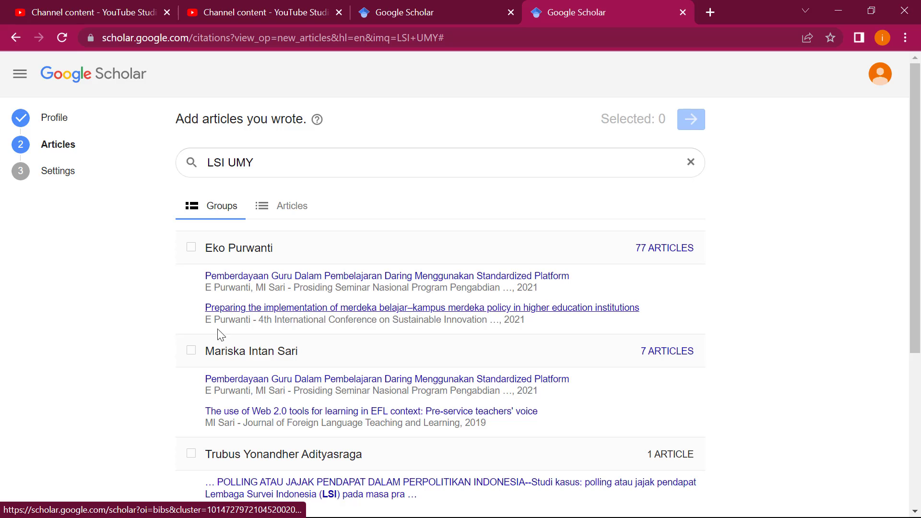
scroll(195, 372, down, 3)
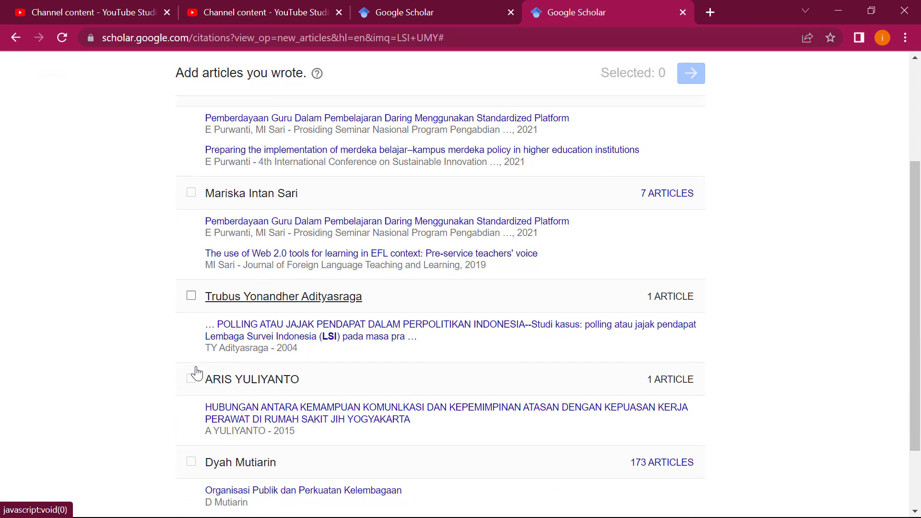
click(191, 296)
scroll(588, 241, up, 1)
scroll(588, 241, up, 1)
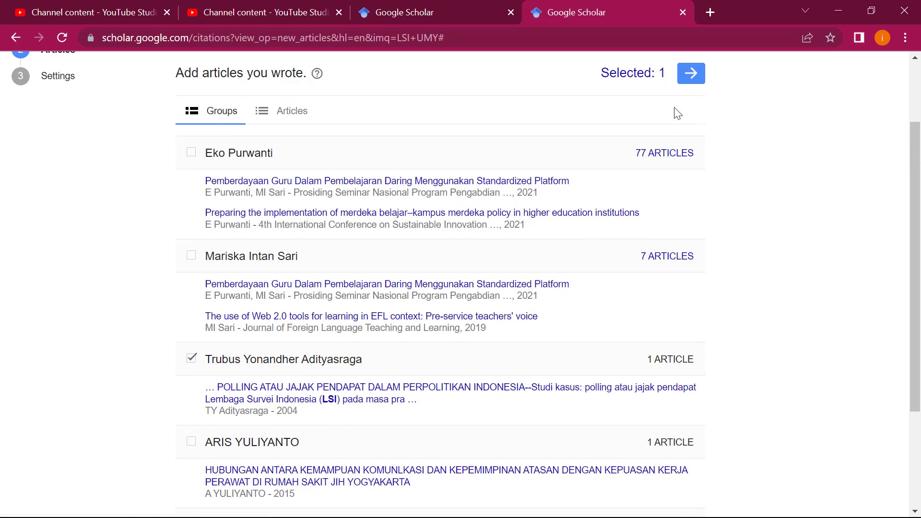
click(687, 76)
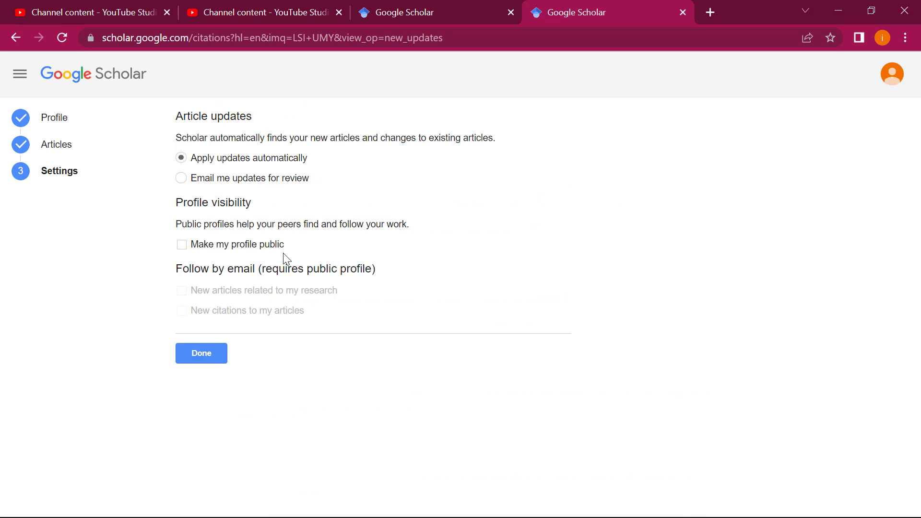
Make the LSI UMY profile public, choose e-mailed updates for review, and complete the profile.
click(185, 248)
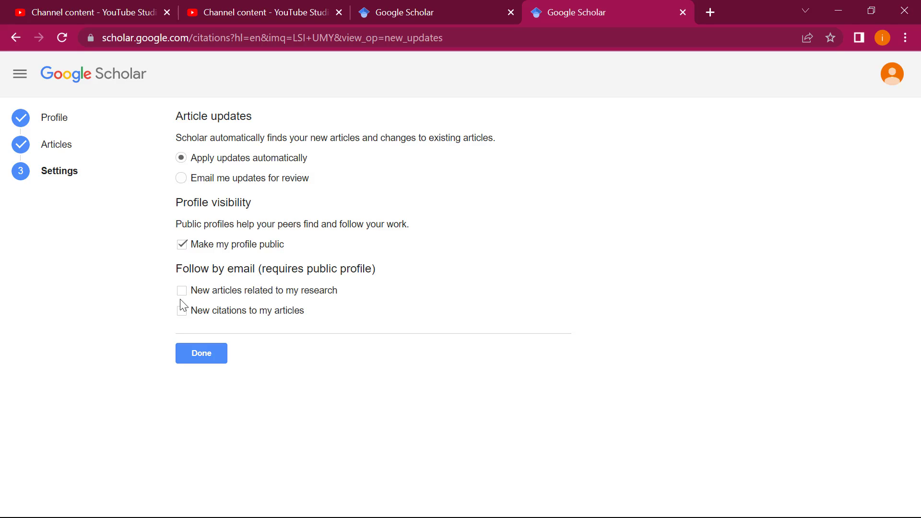
click(182, 179)
mouse_move(310, 178)
mouse_down()
mouse_move(218, 189)
mouse_move(320, 171)
mouse_up()
click(181, 177)
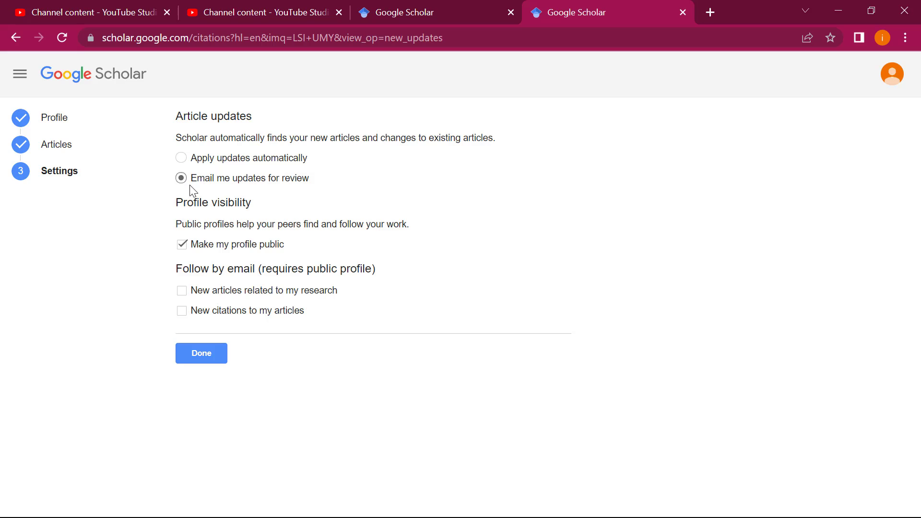
click(196, 360)
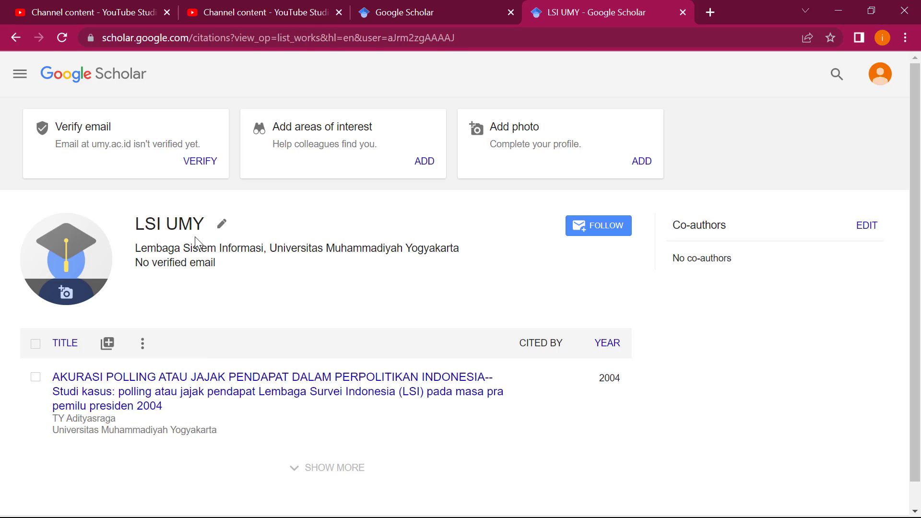
In the other Chrome window, open Outlook and verify the Scholar e-mail for the umy.ac.id address.
key(alt+Tab)
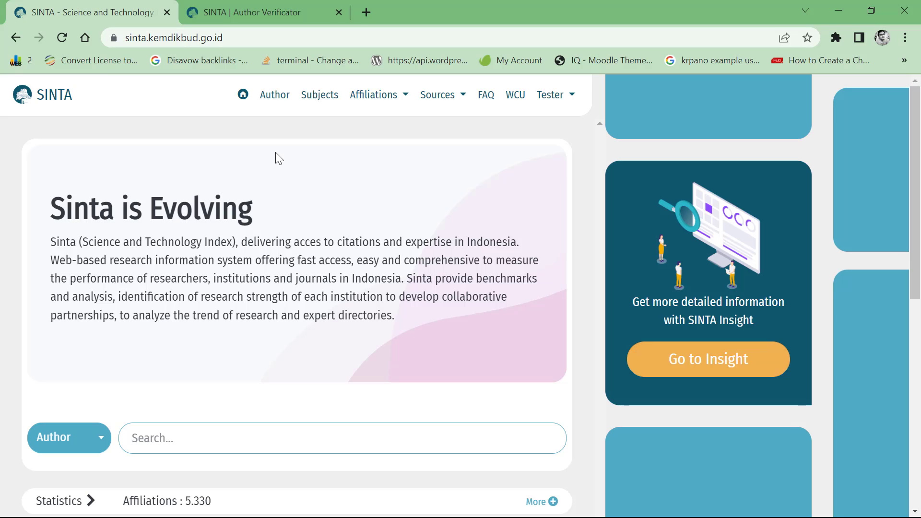
key(ctrl+t)
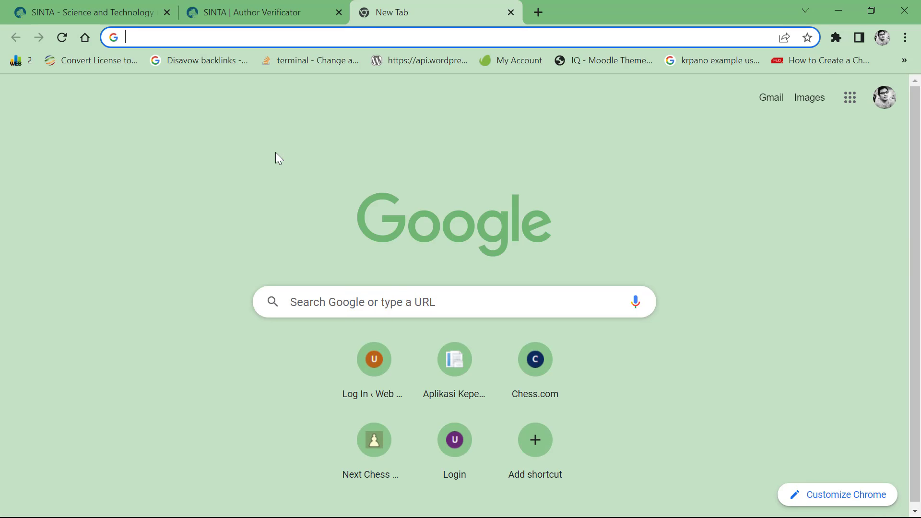
text(log)
key(Return)
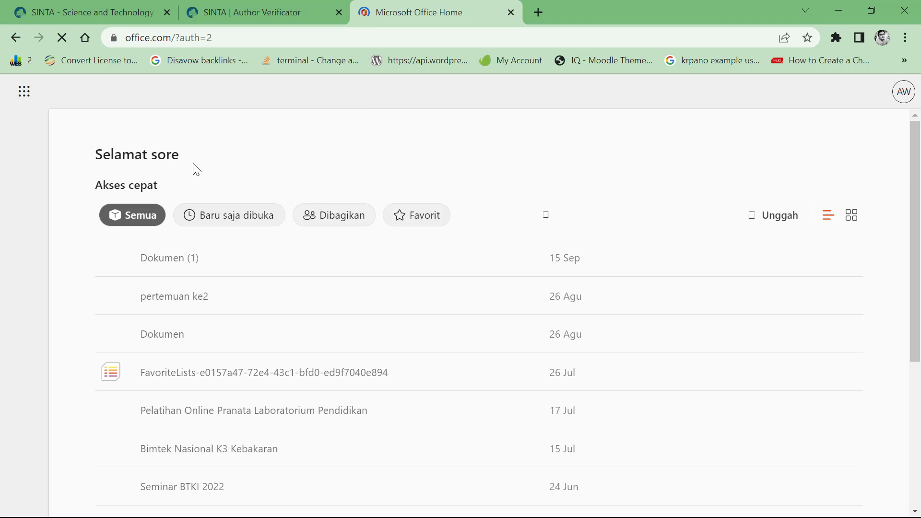
click(37, 255)
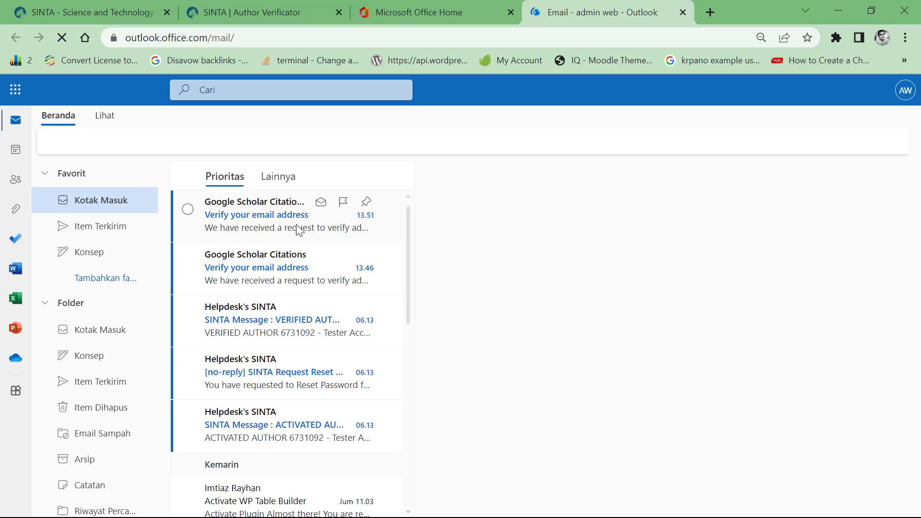
click(274, 216)
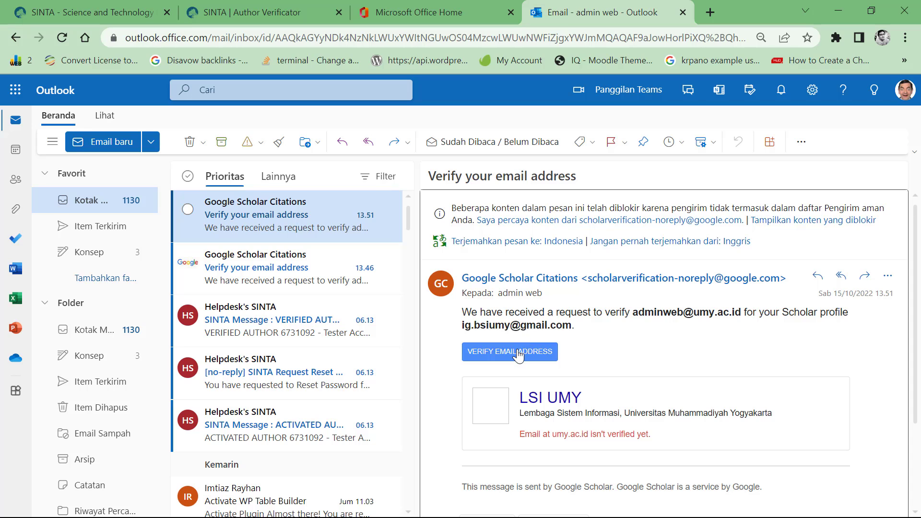
click(518, 355)
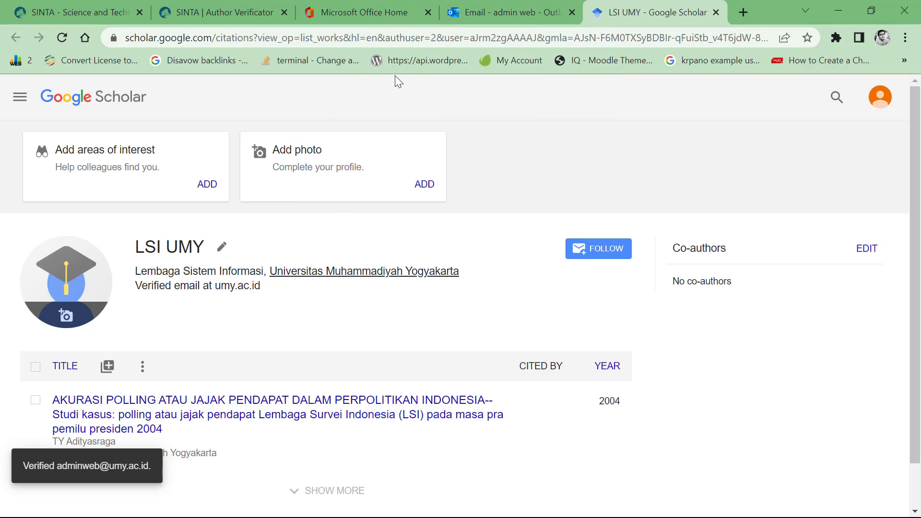
key(alt+Tab)
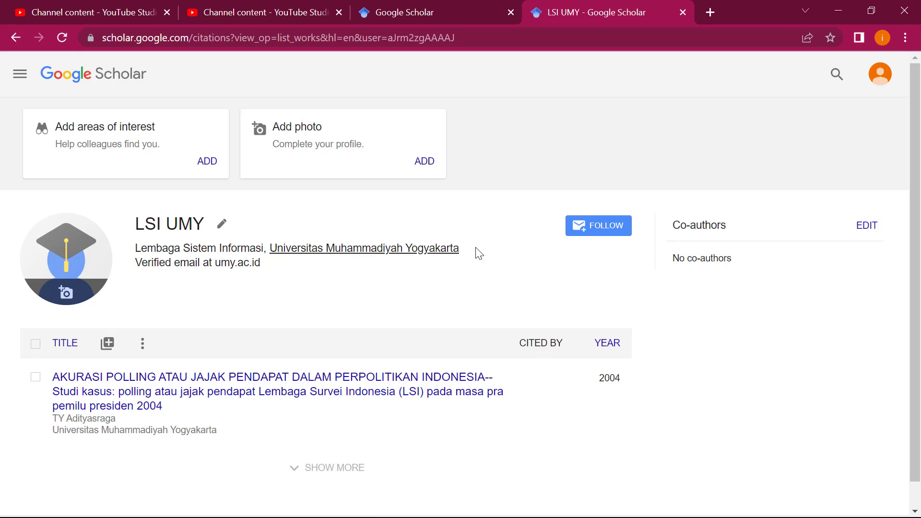
triple_click(447, 245)
click(349, 227)
click(350, 248)
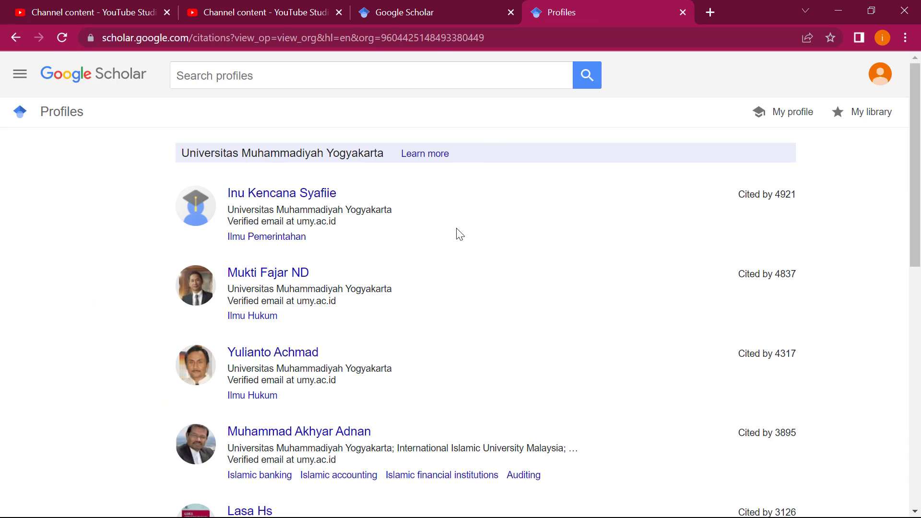
scroll(415, 312, down, 10)
scroll(414, 311, up, 10)
click(16, 31)
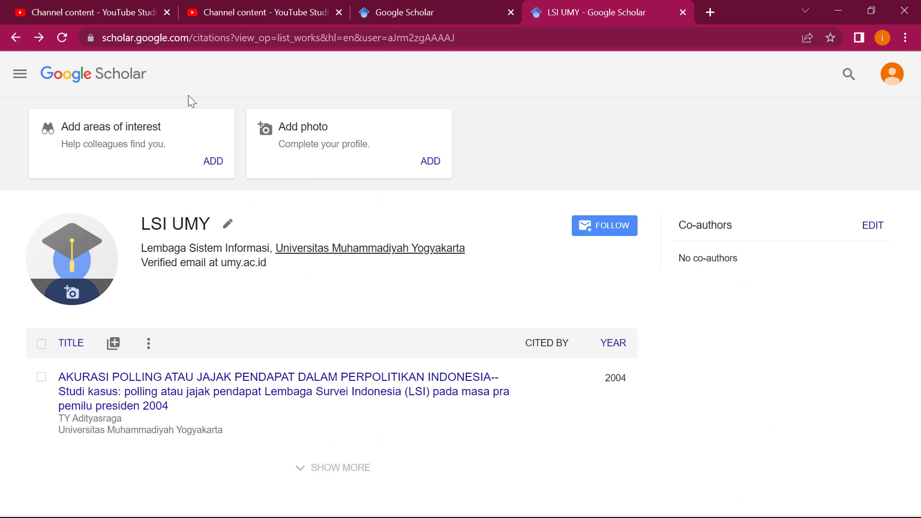
Add an 'n' to the affiliation so it reads 'Unniversitas Muhammadiyah Yogyakarta' and save.
click(227, 224)
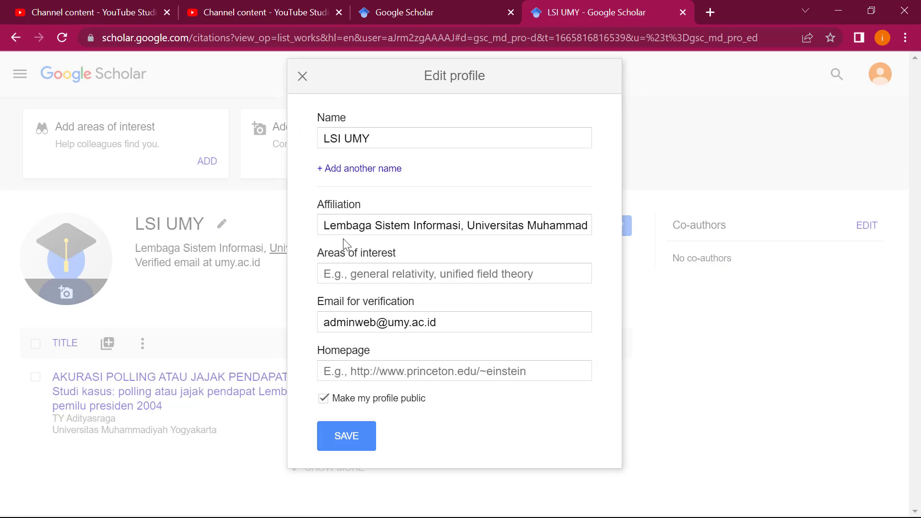
click(474, 227)
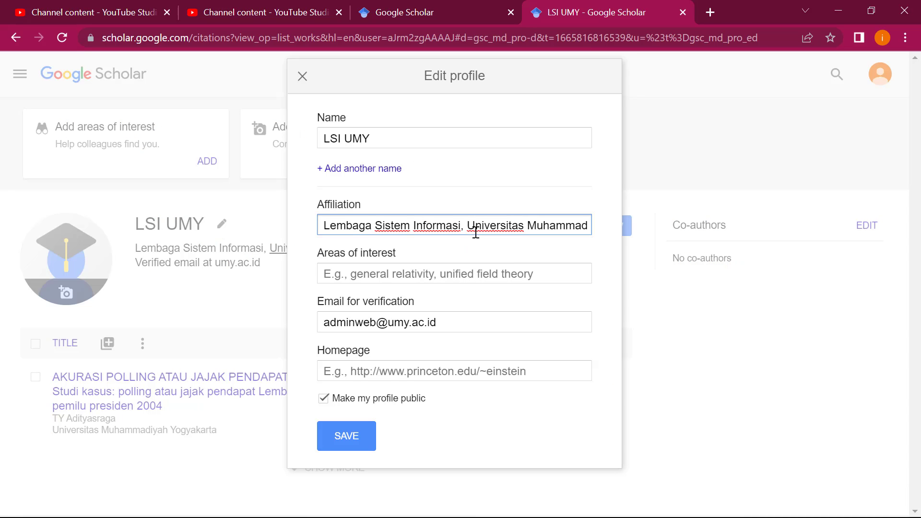
text(n)
click(351, 438)
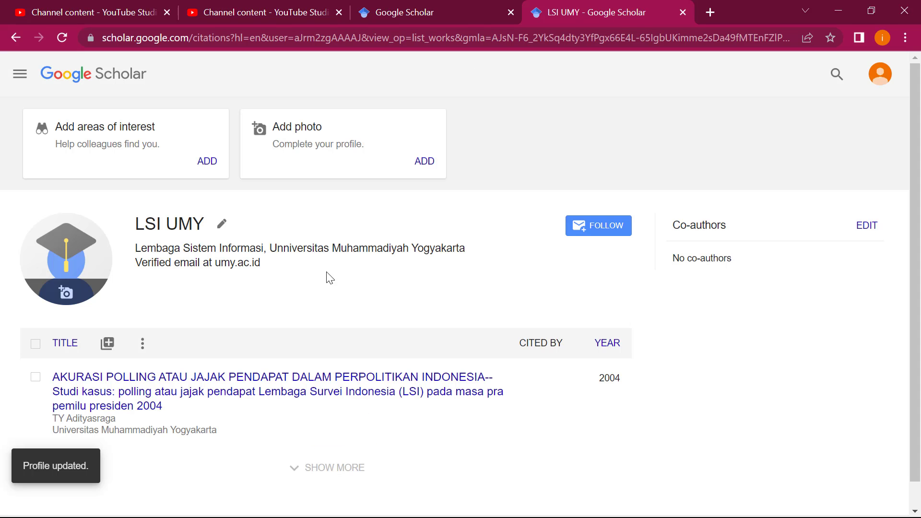
Check the updated affiliation line, then go to the Google Scholar home tab.
triple_click(332, 244)
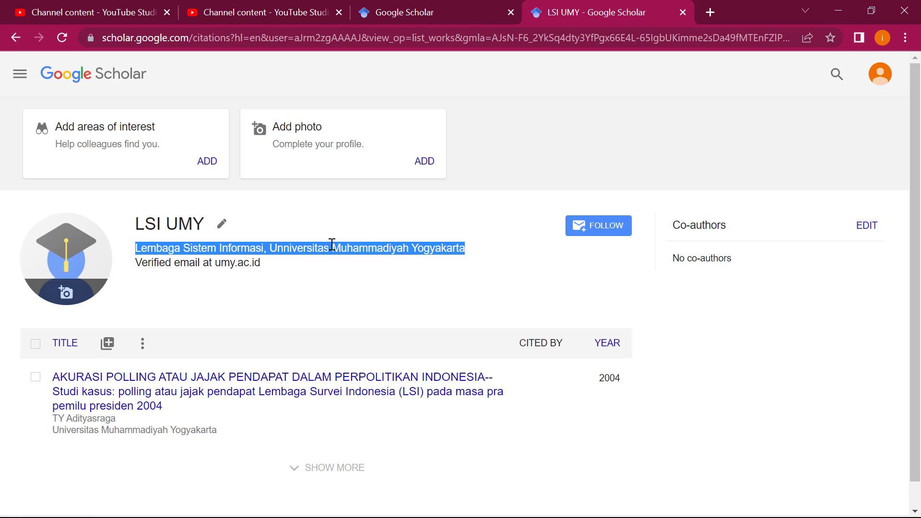
click(322, 278)
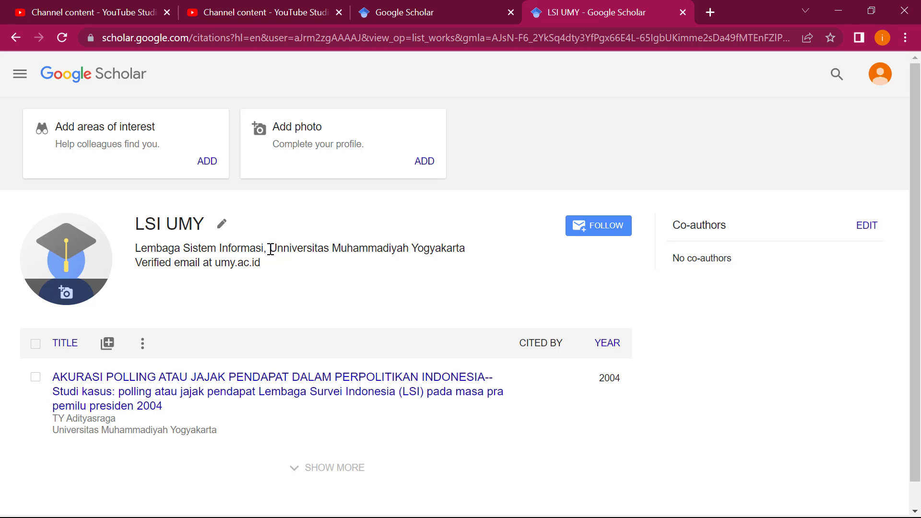
click(446, 7)
Search Scholar for Universitas Muhammadiyah Yogyakarta and open its user profiles list.
click(317, 202)
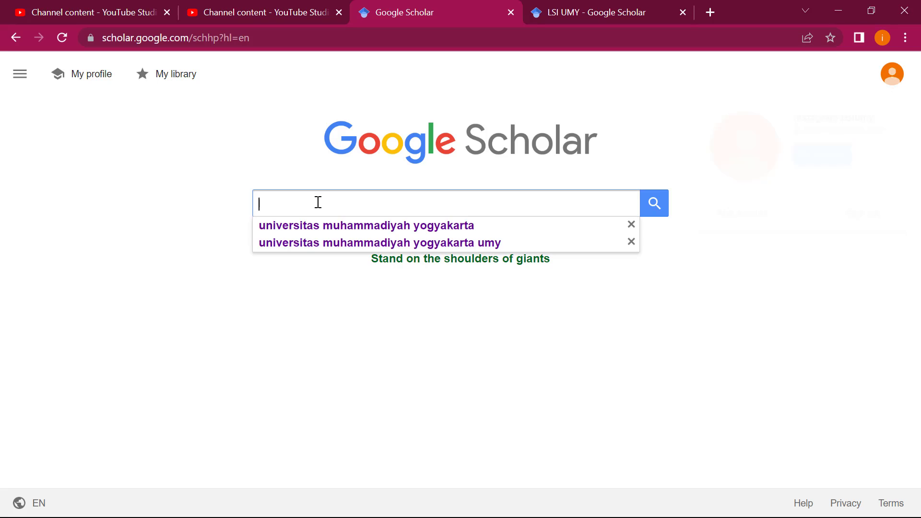
click(318, 225)
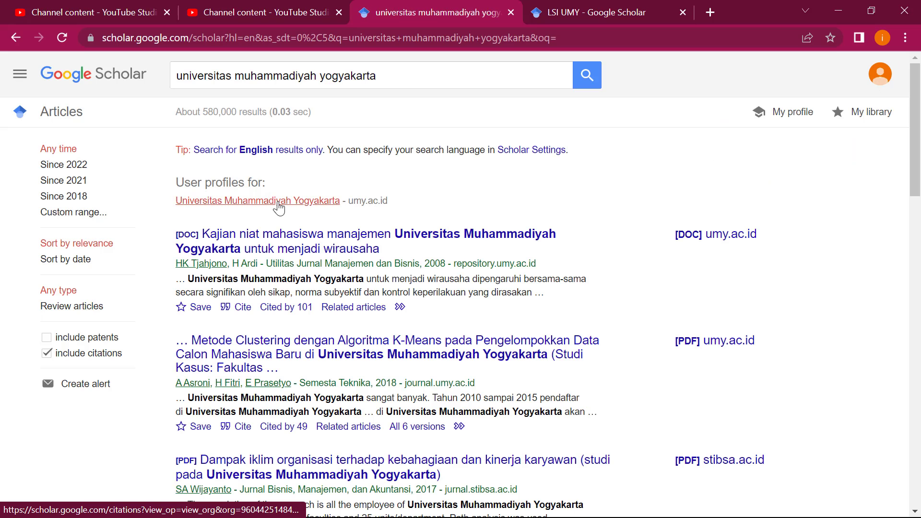
click(278, 203)
Rearrange the tabs, close both YouTube Studio tabs, and return to the LSI UMY profile.
click(607, 5)
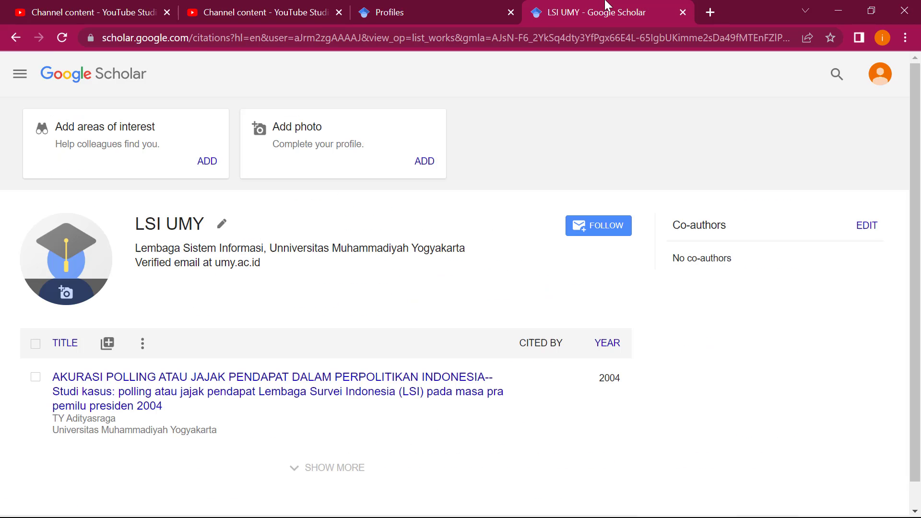
click(437, 8)
drag(436, 7, 404, 301)
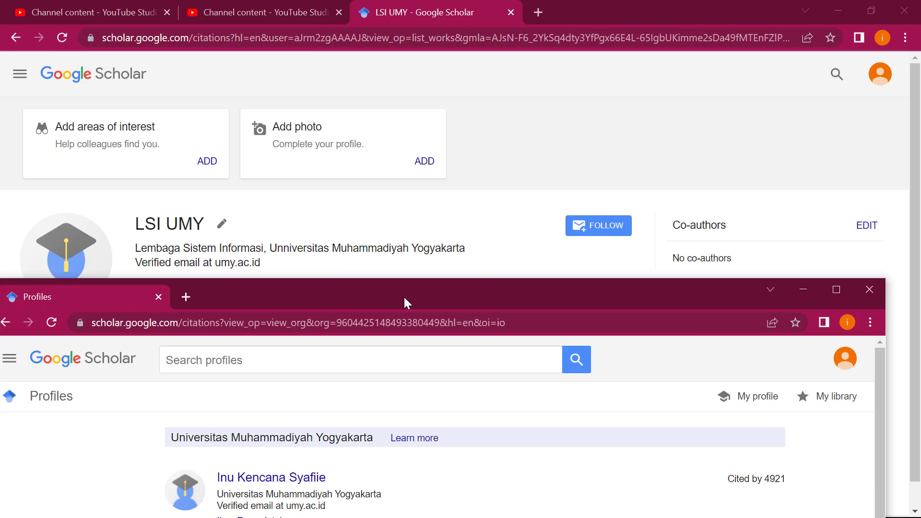
drag(139, 305, 372, 27)
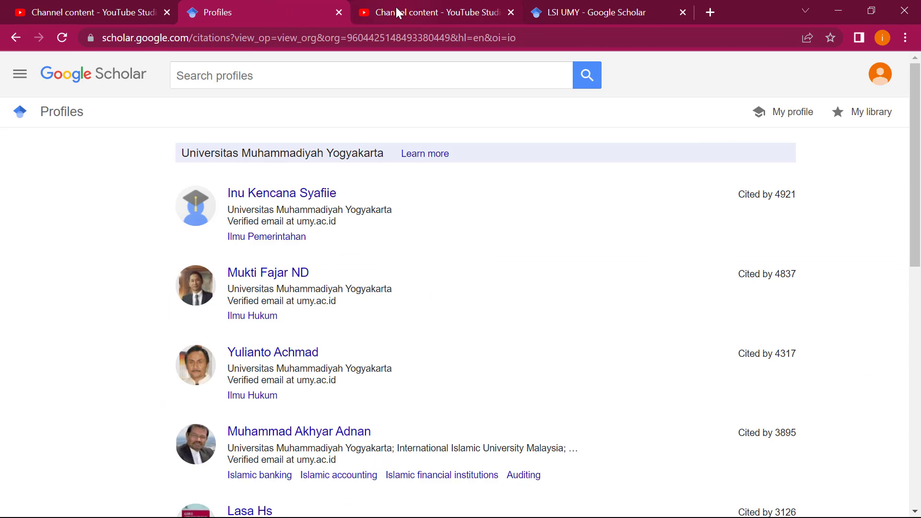
scroll(363, 311, down, 10)
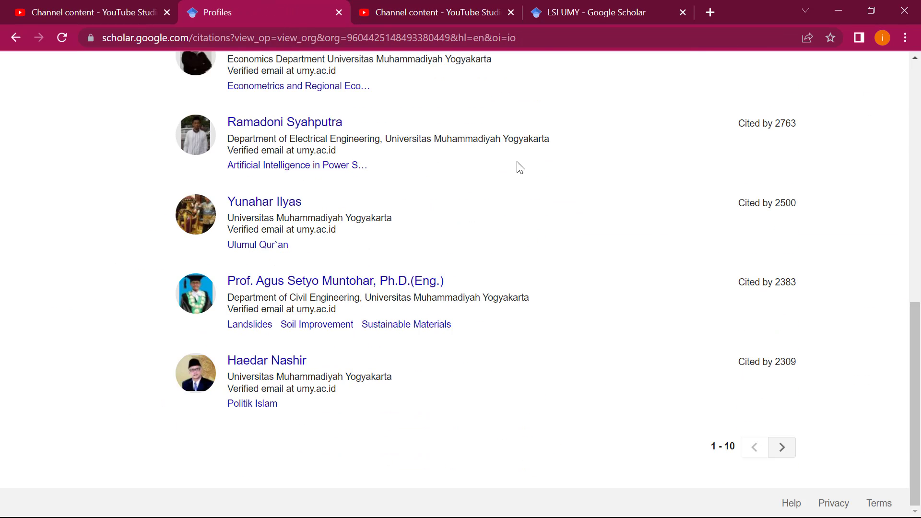
click(511, 12)
click(170, 13)
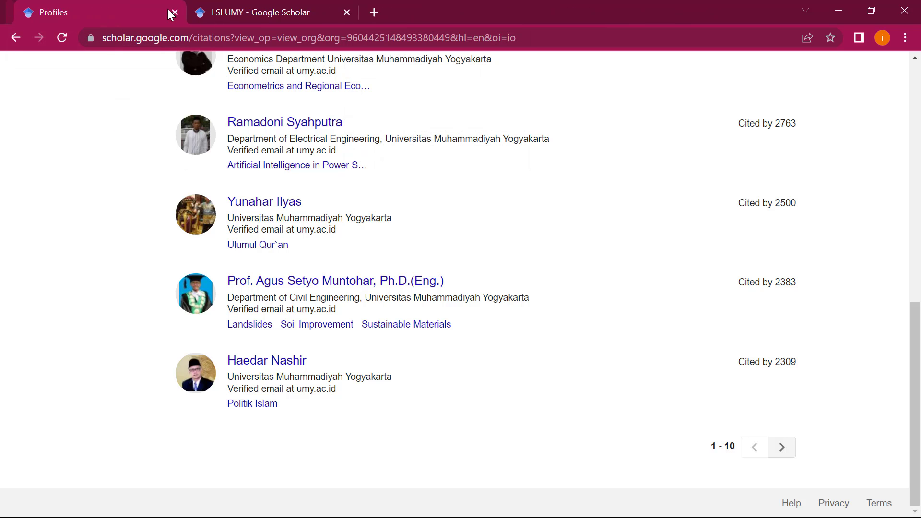
click(217, 6)
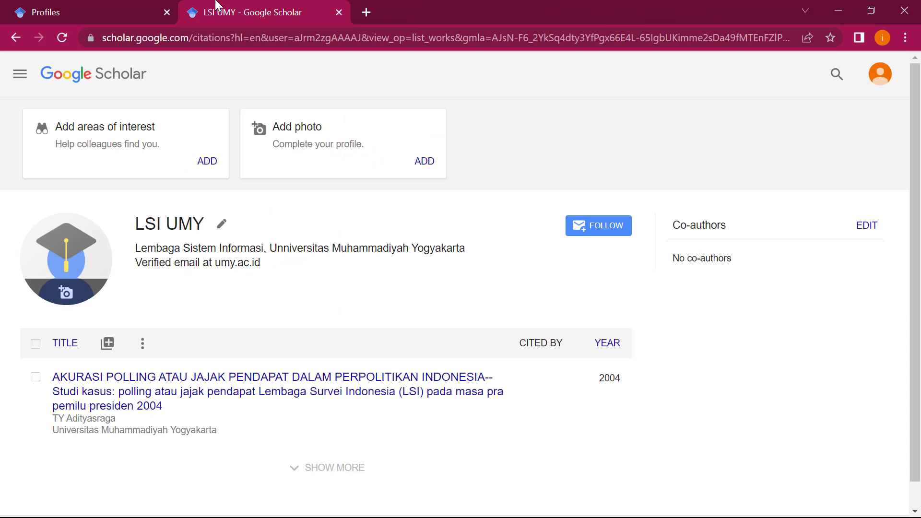
Correct 'Unniversitas' to 'Universitas' in the LSI UMY affiliation and save it.
click(221, 223)
click(482, 229)
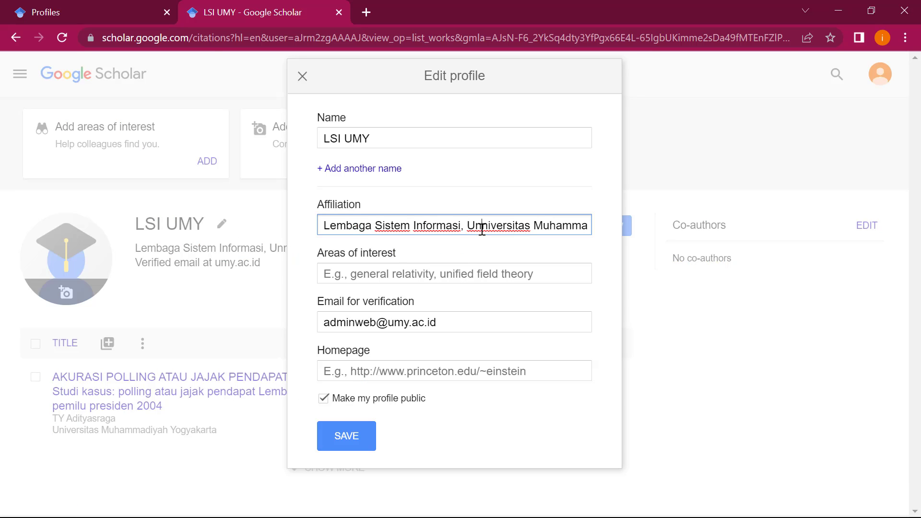
click(354, 435)
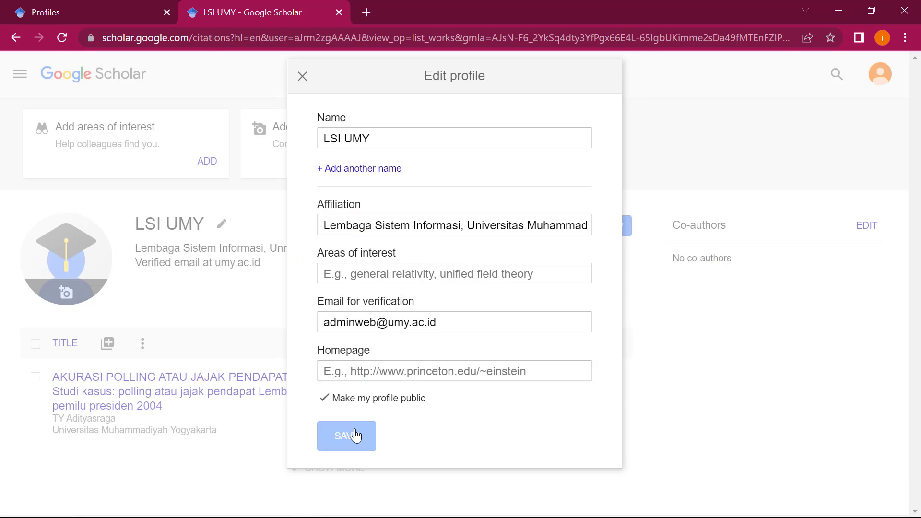
scroll(355, 436, down, 1)
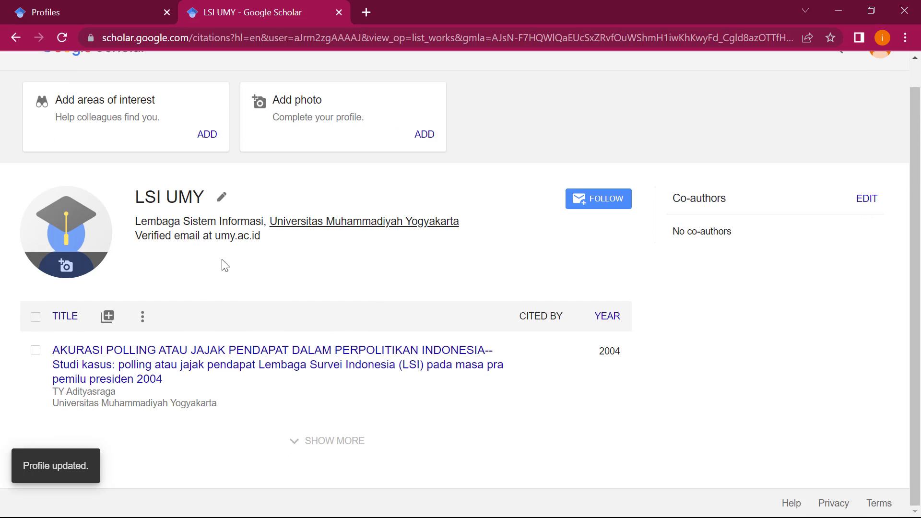
click(113, 317)
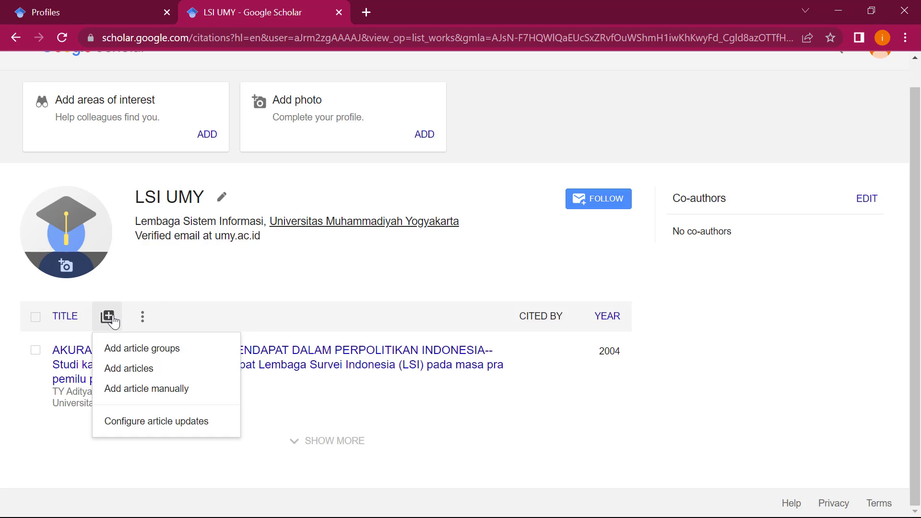
click(127, 368)
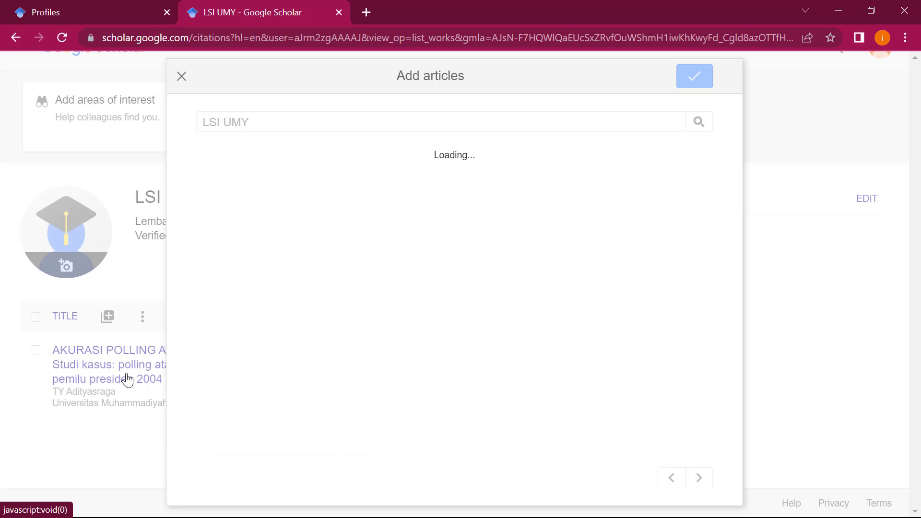
click(273, 123)
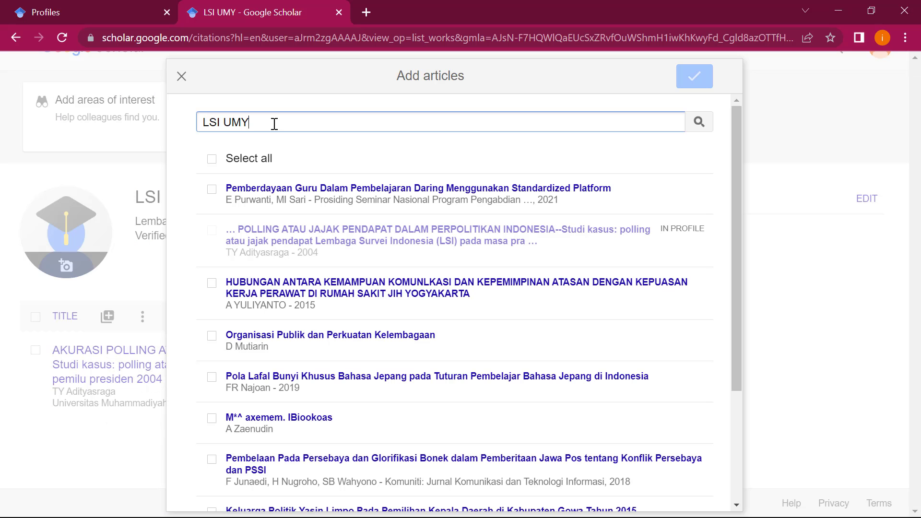
key(ctrl+a)
click(273, 124)
key(ctrl+a)
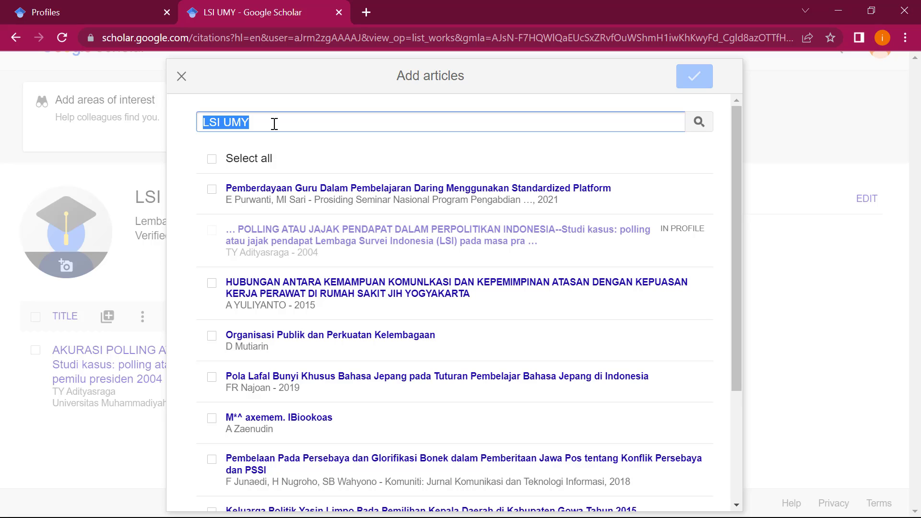
text(Eko Purw)
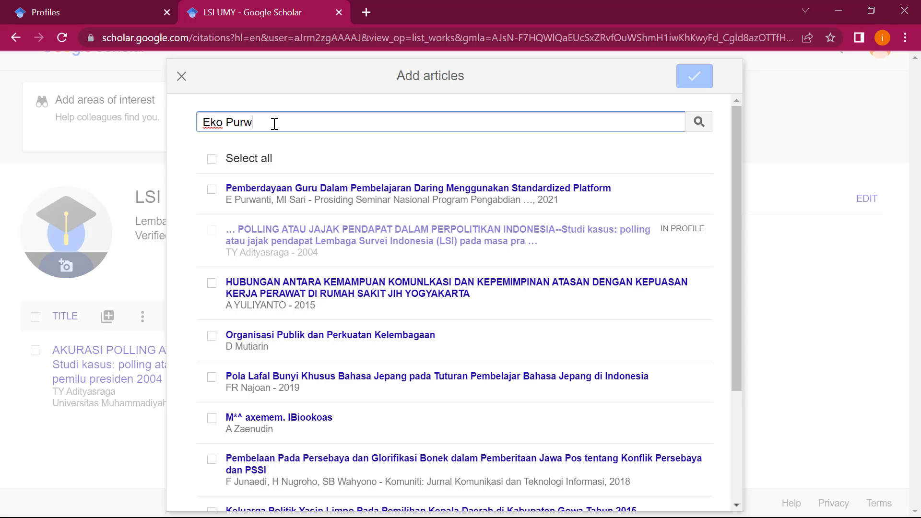
text(anti)
key(Return)
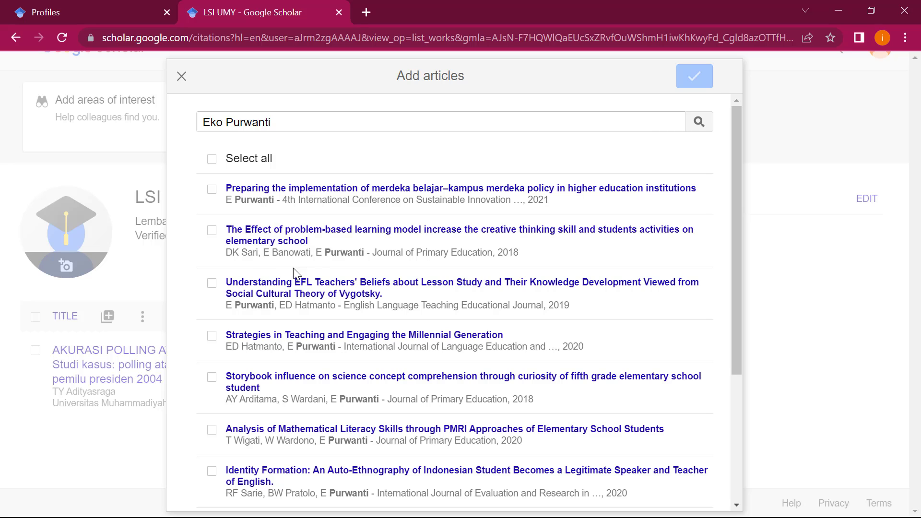
Tick the 2021 merdeka belajar and 2019 EFL teachers papers and add them to the profile.
scroll(298, 336, down, 3)
scroll(292, 330, up, 3)
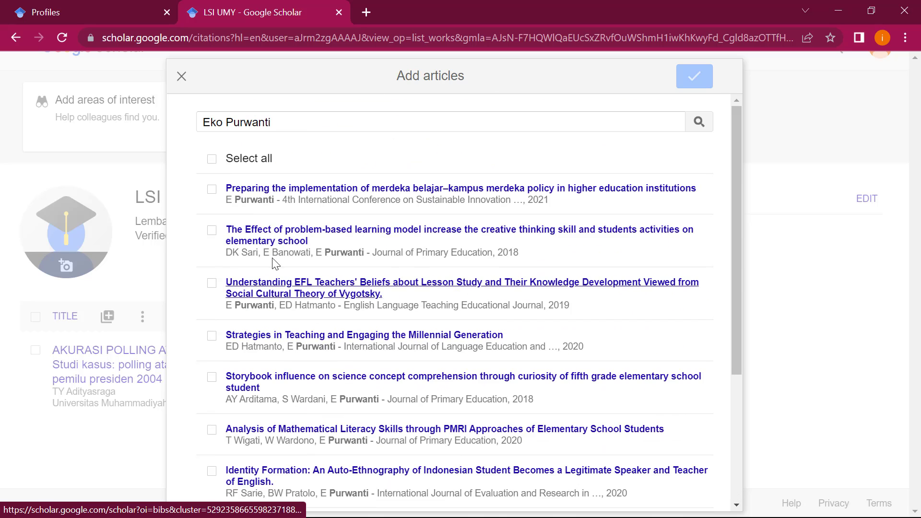
click(213, 190)
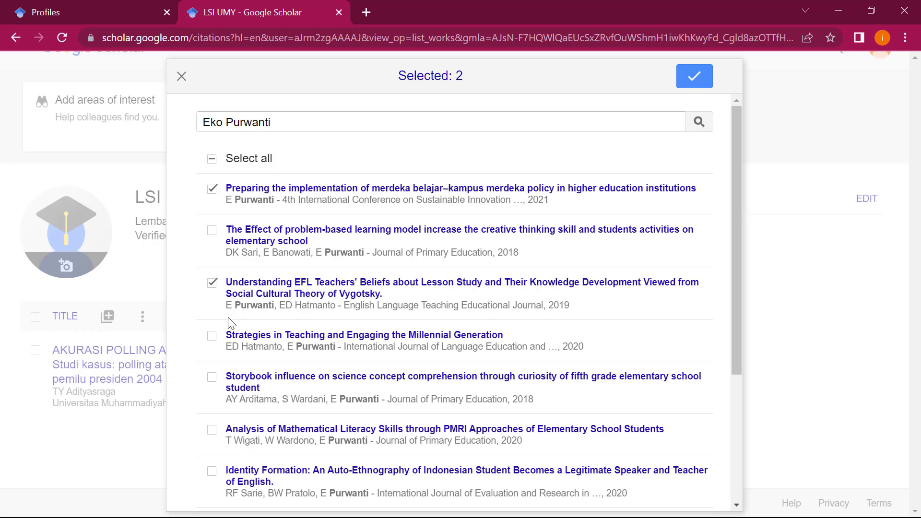
click(703, 77)
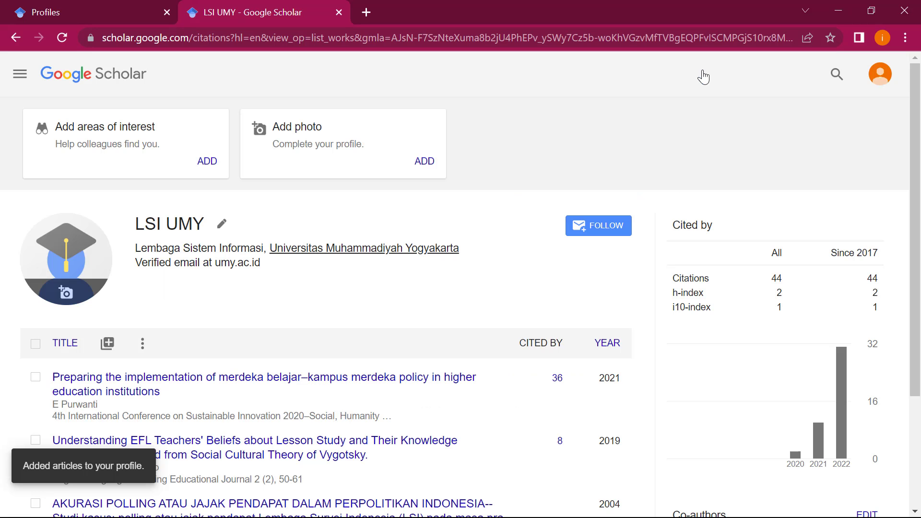
Select the merdeka belajar and EFL teachers articles and move them to the trash.
scroll(372, 287, down, 2)
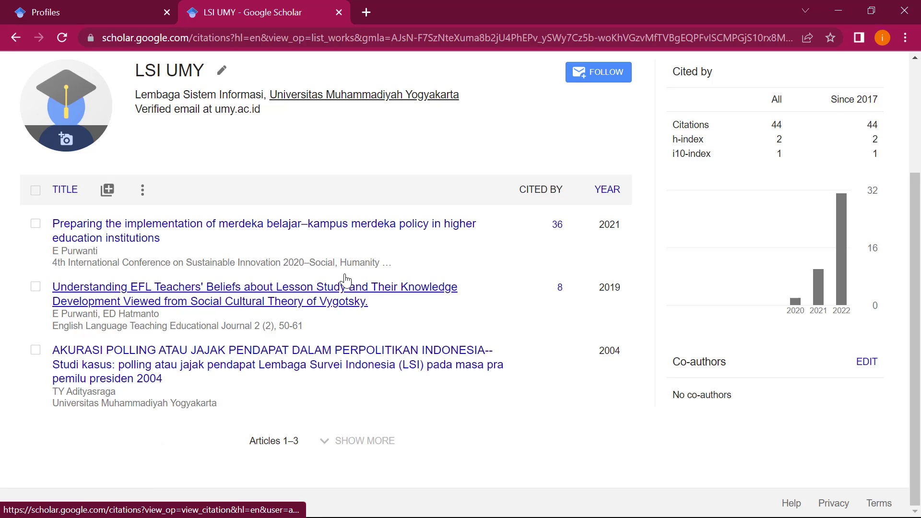
click(36, 287)
click(35, 350)
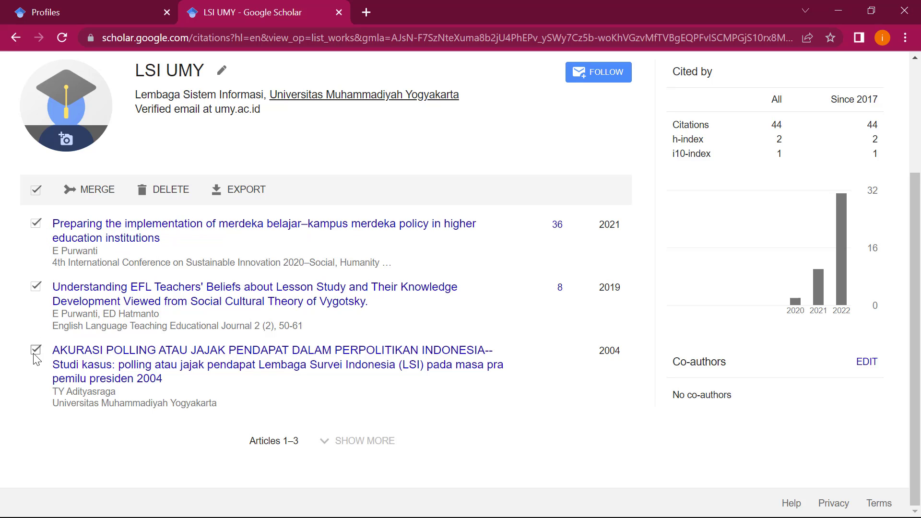
click(170, 197)
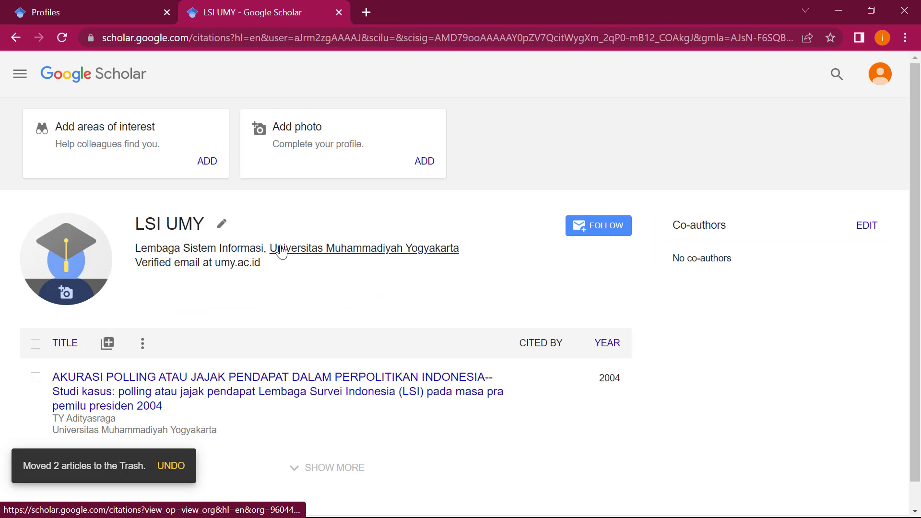
scroll(281, 252, down, 1)
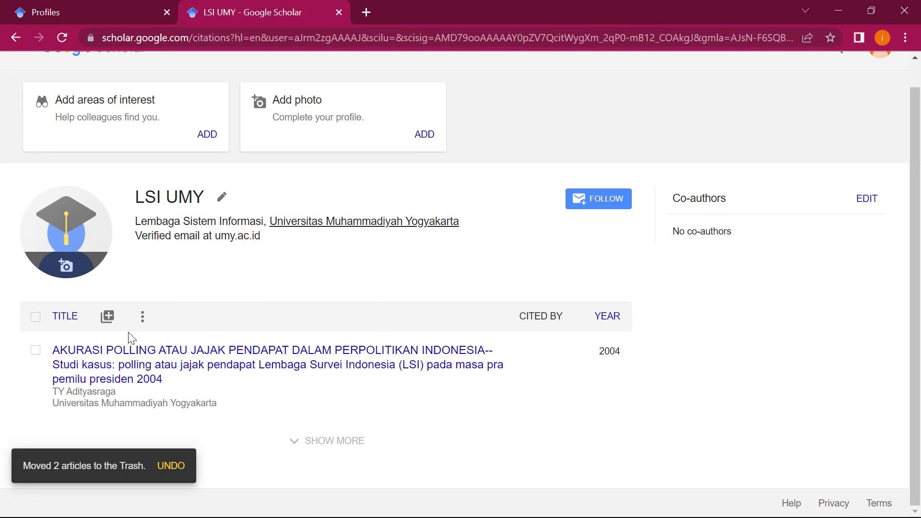
Open Add articles for LSI UMY and page through the results to 31–40.
click(118, 325)
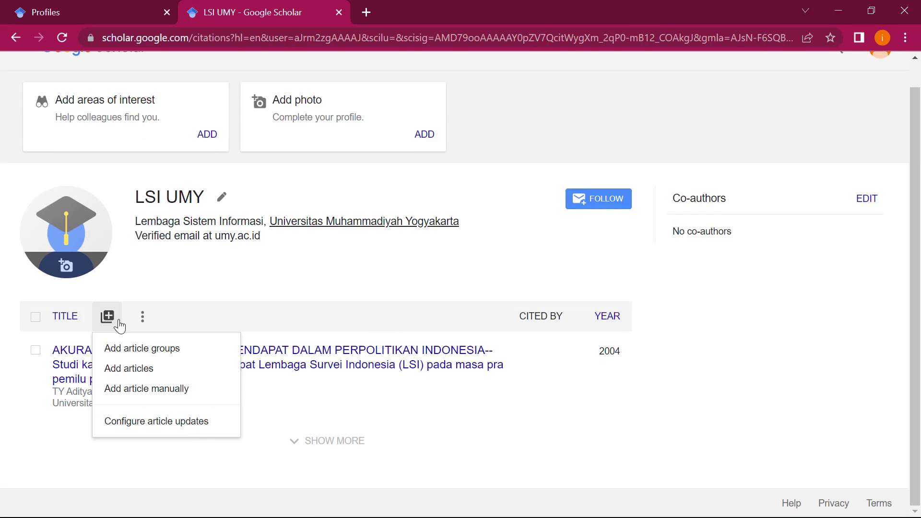
click(150, 377)
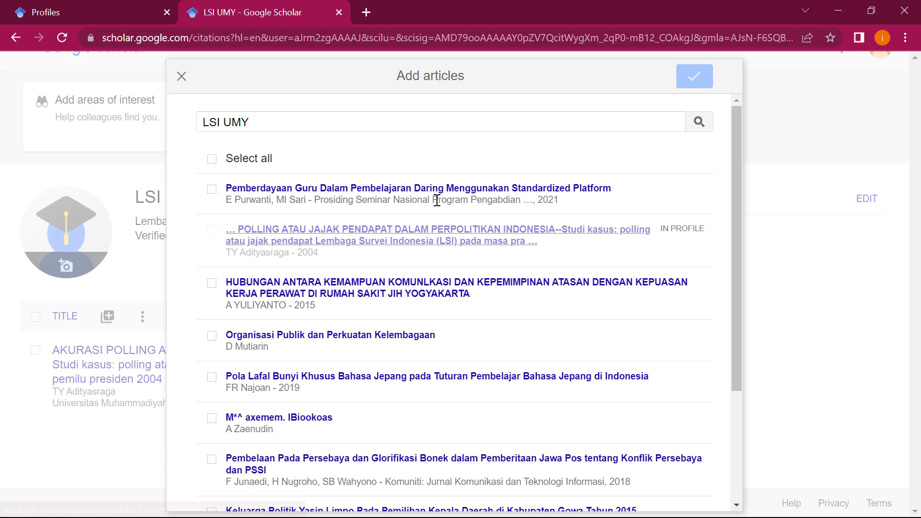
scroll(350, 357, down, 3)
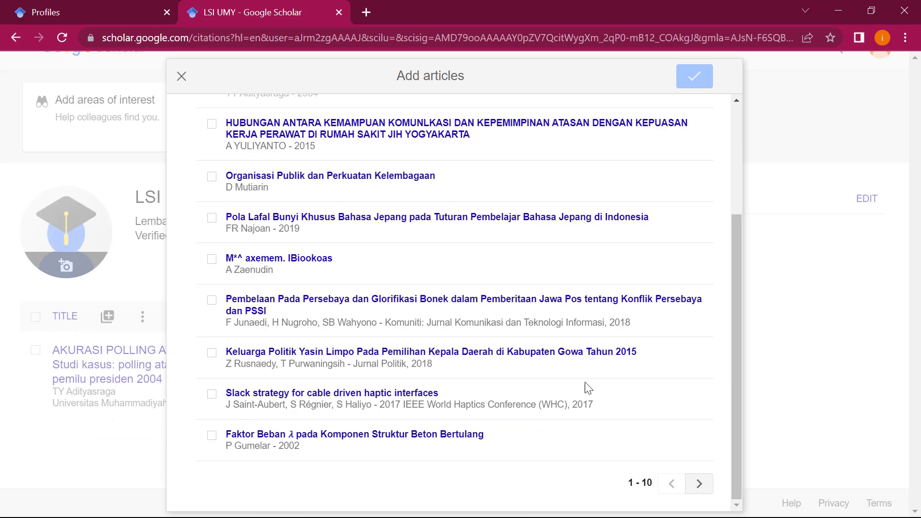
click(705, 481)
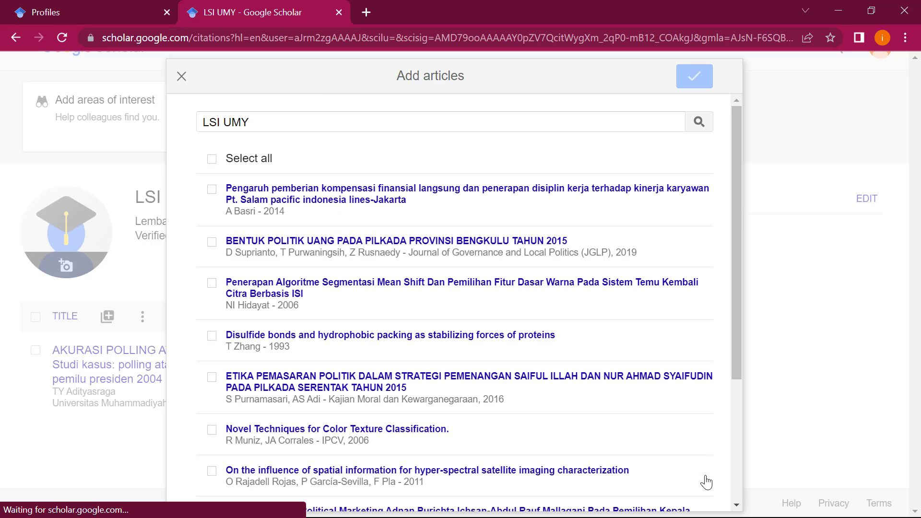
scroll(705, 481, down, 3)
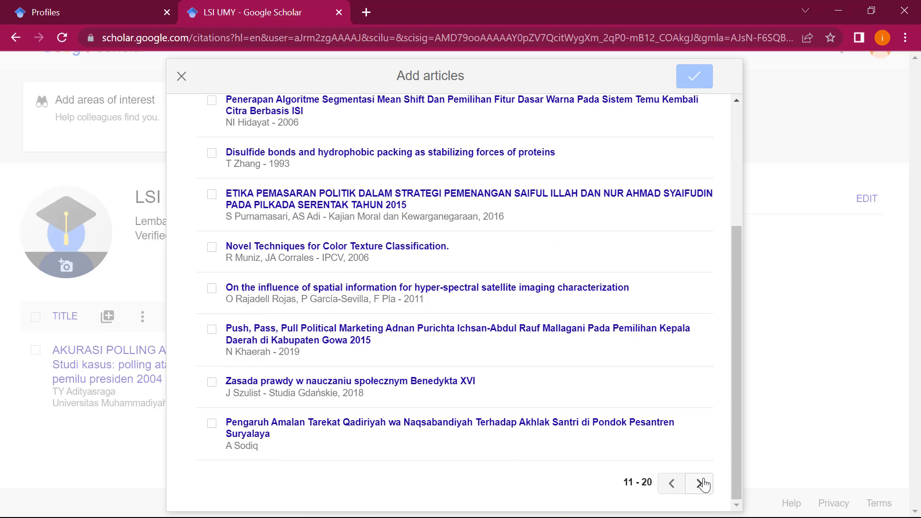
click(700, 483)
scroll(703, 485, down, 3)
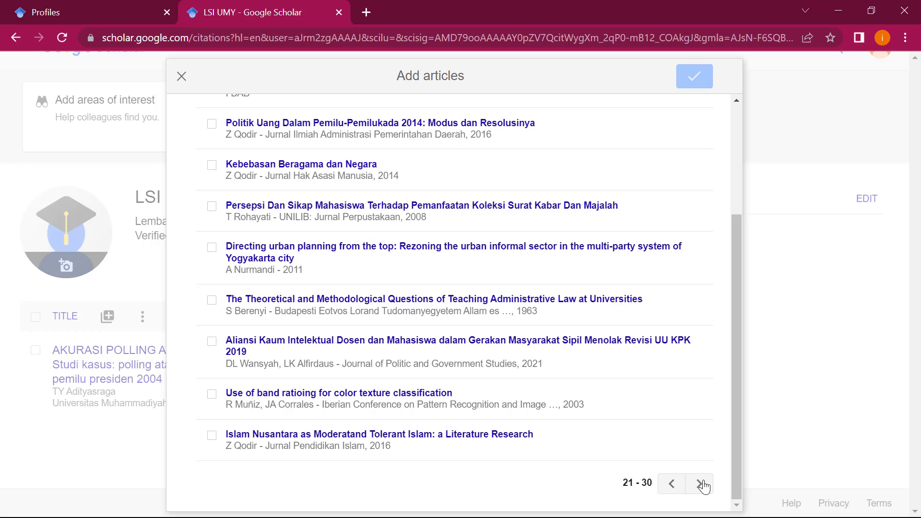
click(700, 483)
scroll(699, 486, down, 3)
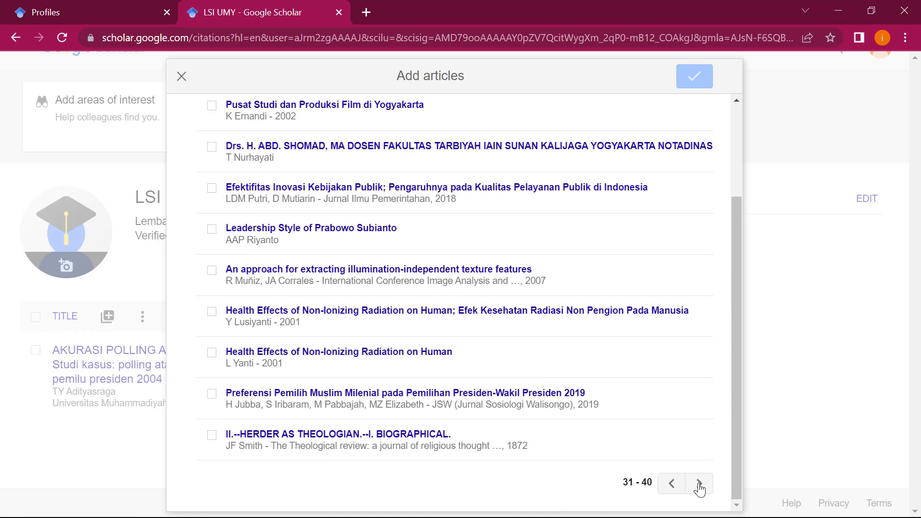
scroll(699, 489, up, 3)
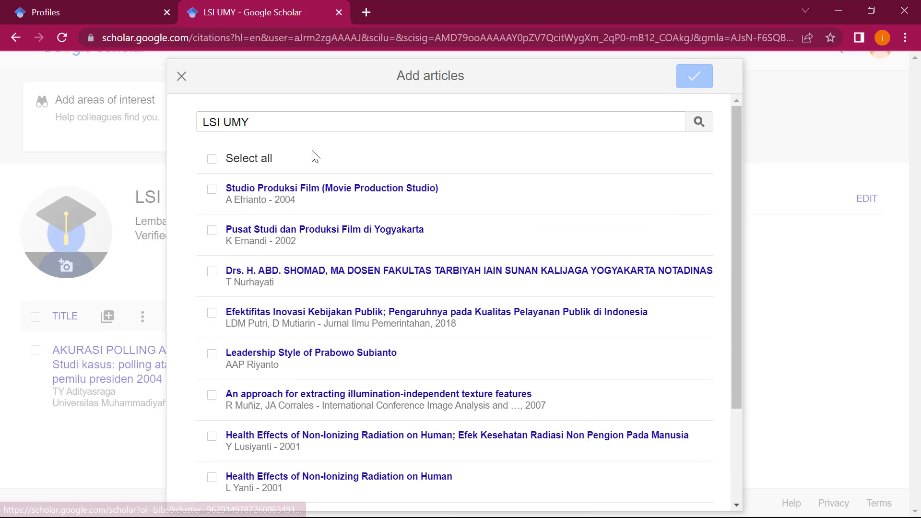
Select the search query, then the 'Leadership Style…' article title for copying.
click(262, 125)
drag(262, 126, 203, 116)
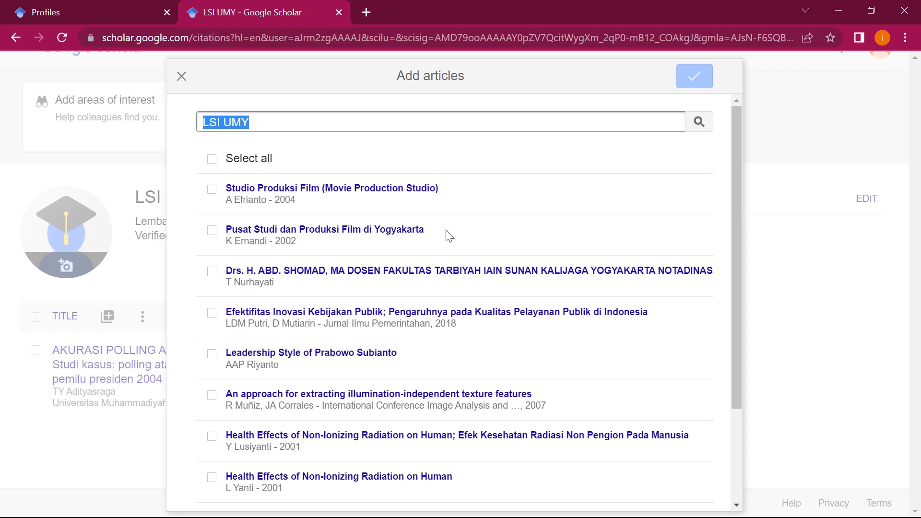
drag(400, 353, 229, 351)
key(ctrl+c)
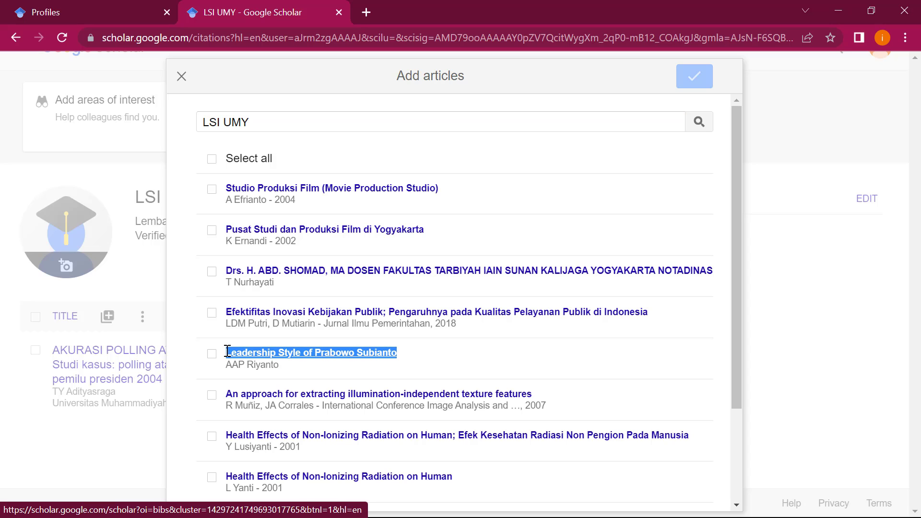
Search the article finder for the pasted 'Leadership Style of Prabowo Subianto' title.
click(259, 127)
key(ctrl+a)
key(ctrl+v)
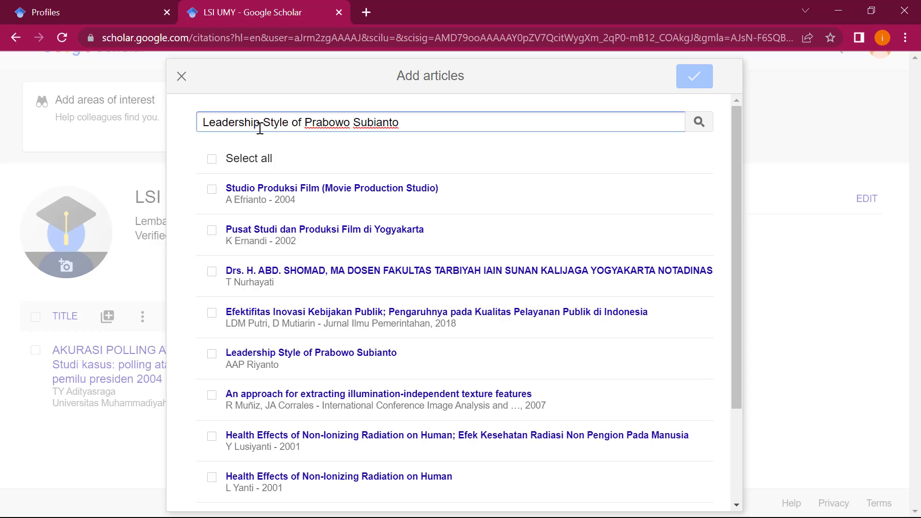
key(Return)
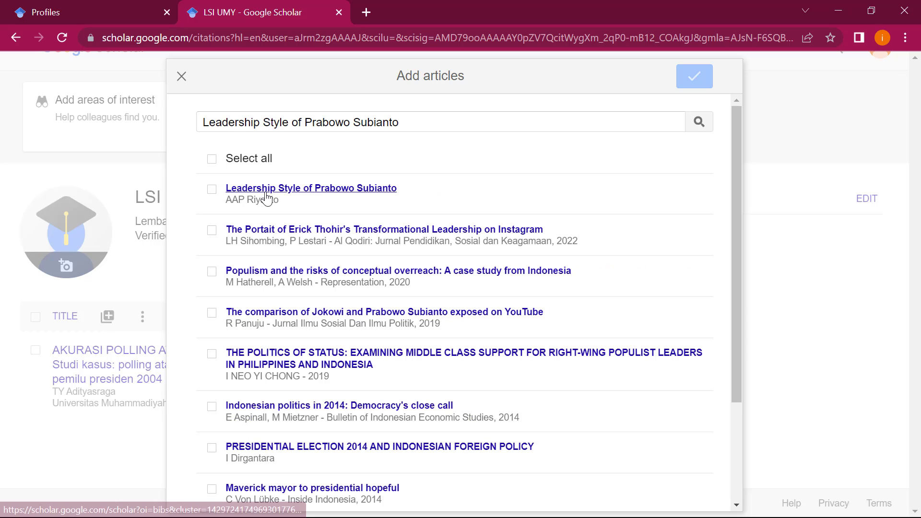
scroll(329, 360, down, 3)
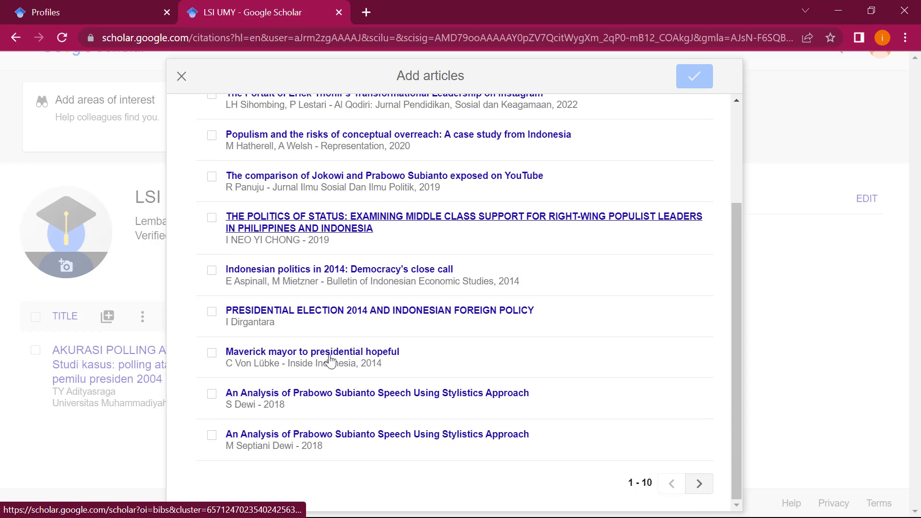
scroll(330, 360, up, 3)
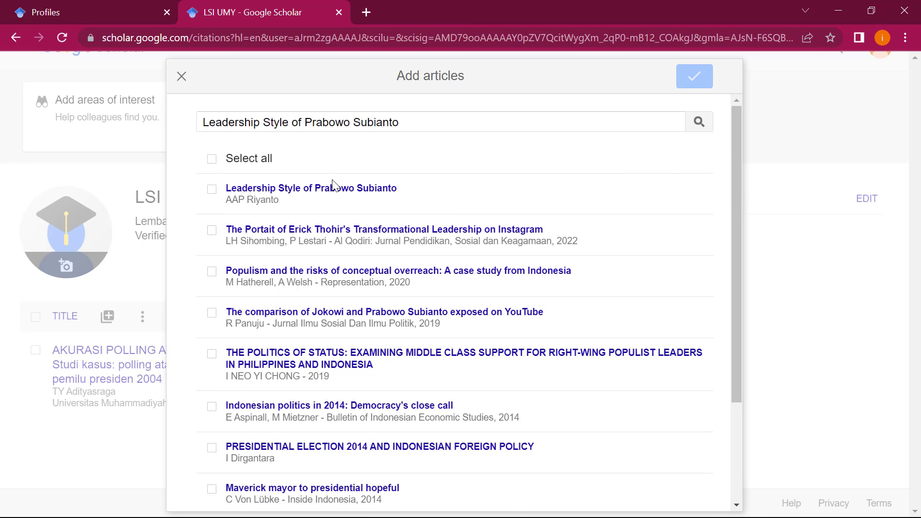
Search articles for 'Eko' and browse to the next page of results.
click(288, 127)
key(ctrl+a)
key(BackSpace)
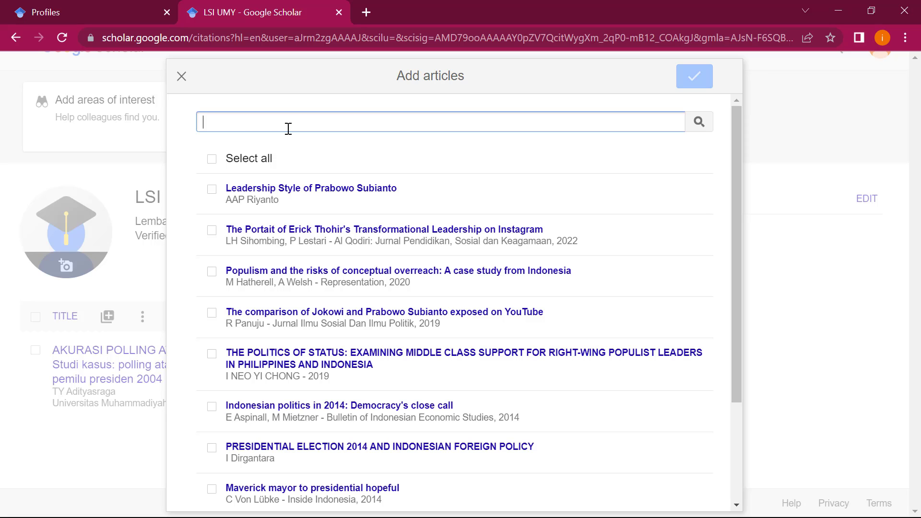
text(Eko P)
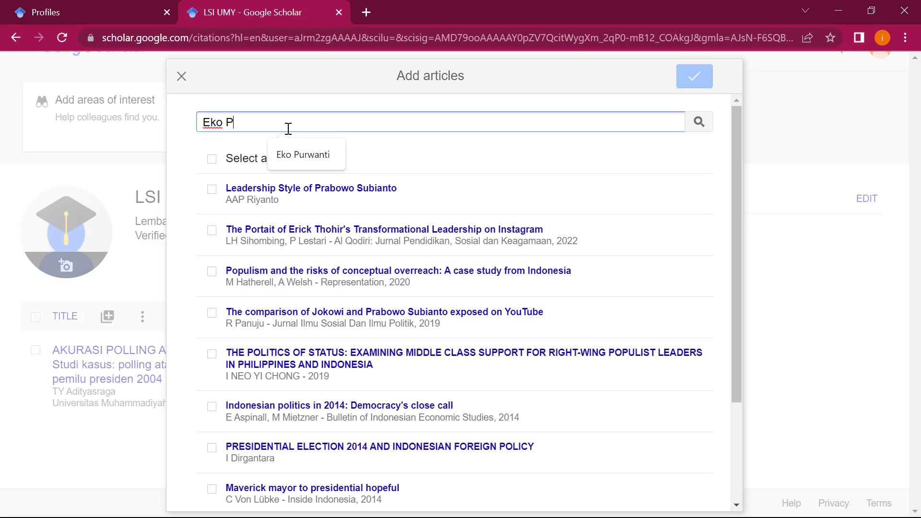
text(urwanti)
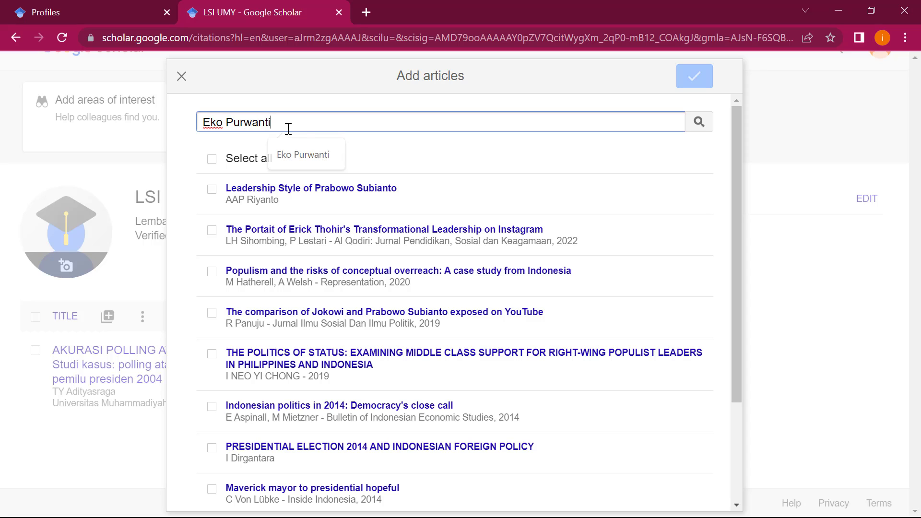
key(ctrl+shift+Left)
key(ctrl+shift+Left)
text(E)
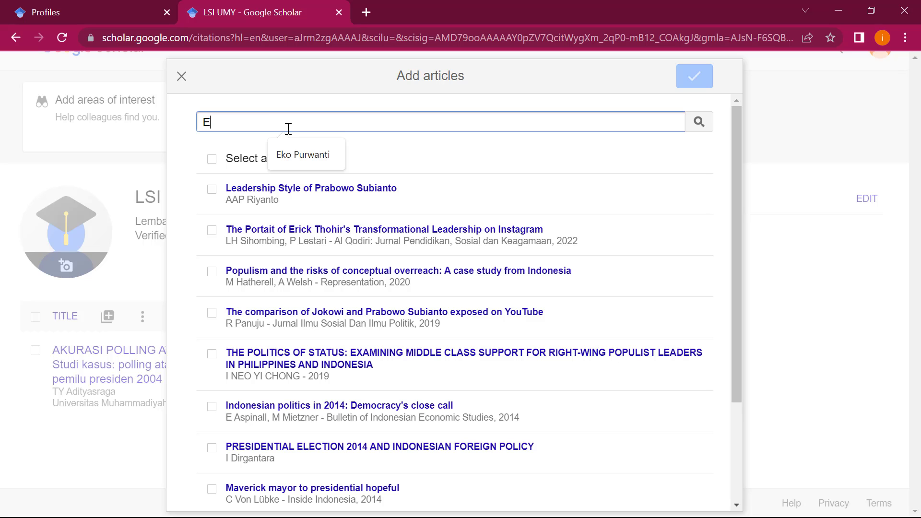
text(ko)
key(Return)
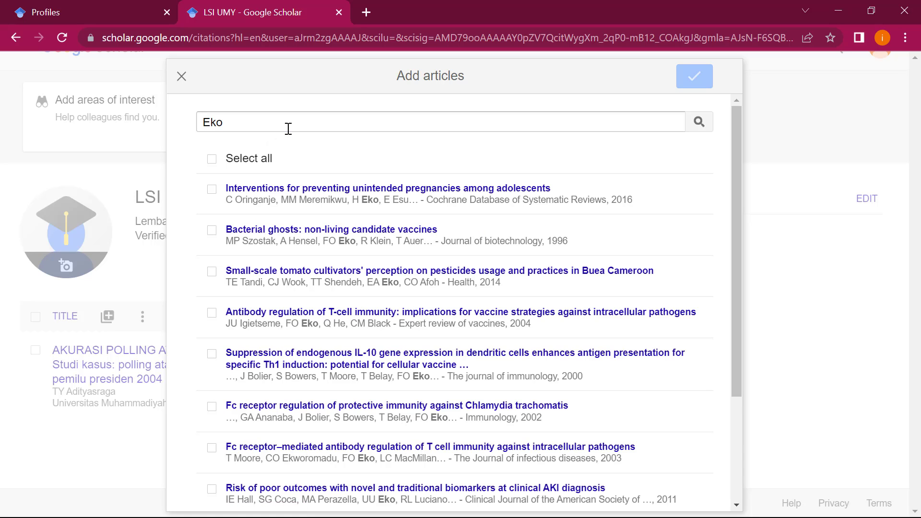
scroll(355, 421, down, 3)
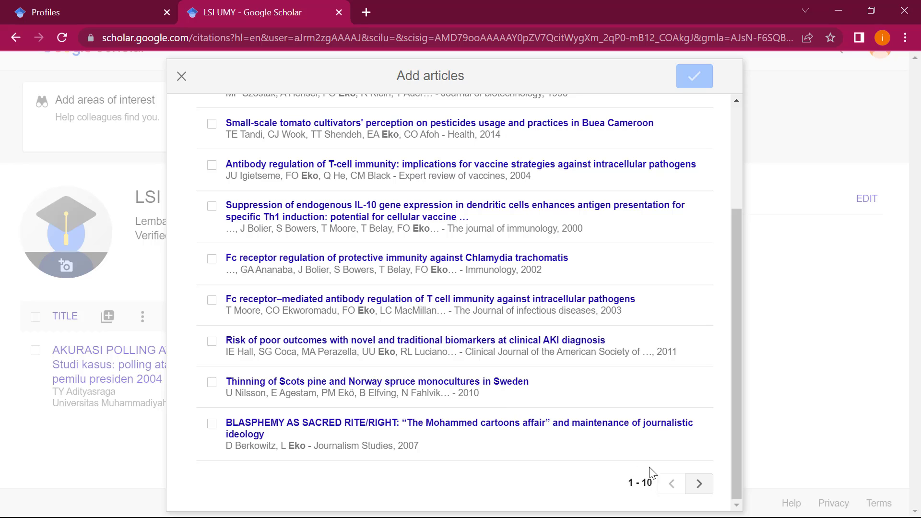
click(698, 483)
scroll(698, 492, down, 4)
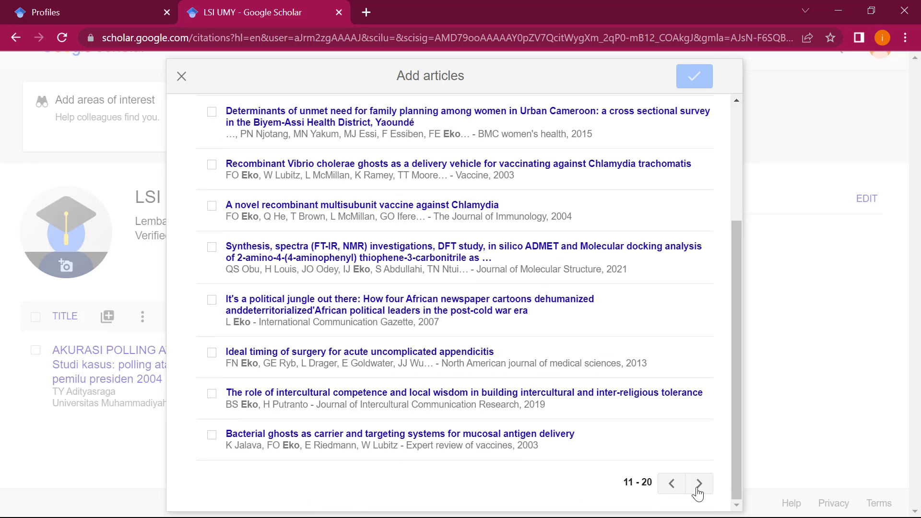
scroll(699, 493, up, 4)
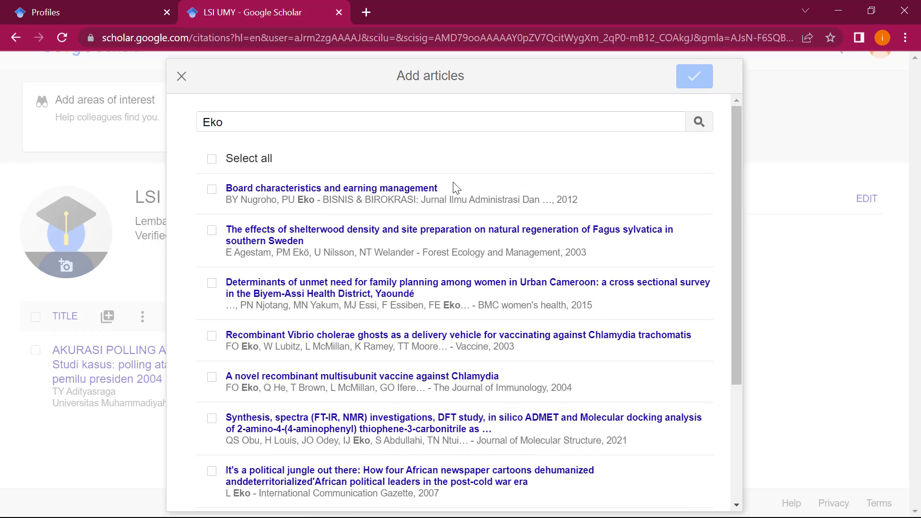
Search for the copied 'Board characteristics and earning management' title, then close the article finder.
drag(453, 188, 225, 188)
key(ctrl+c)
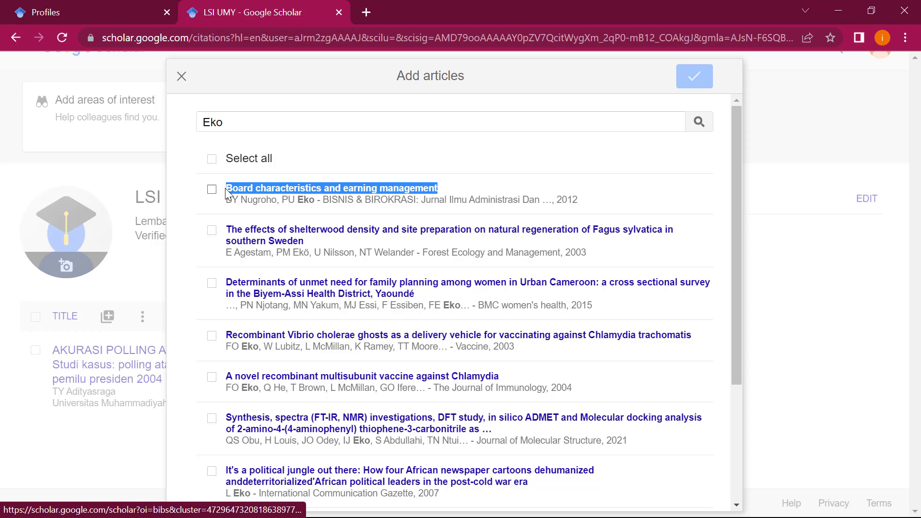
click(227, 127)
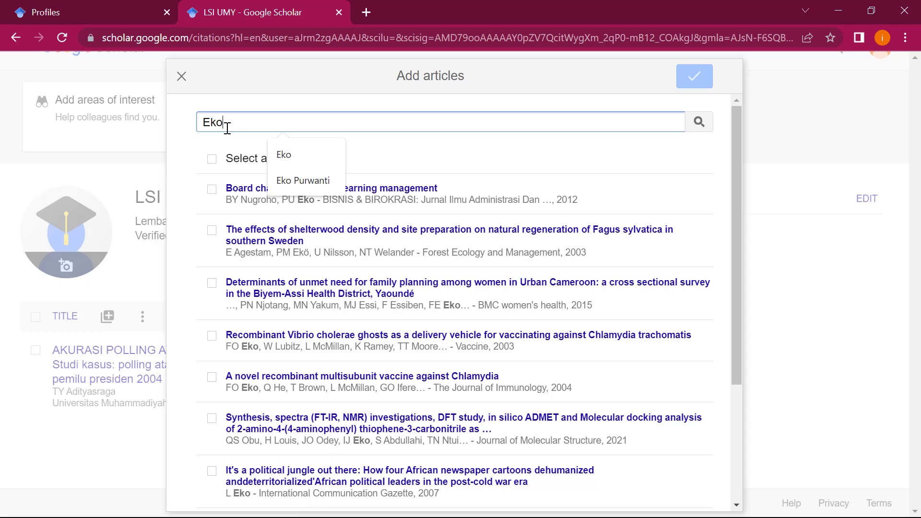
text(asd)
key(Return)
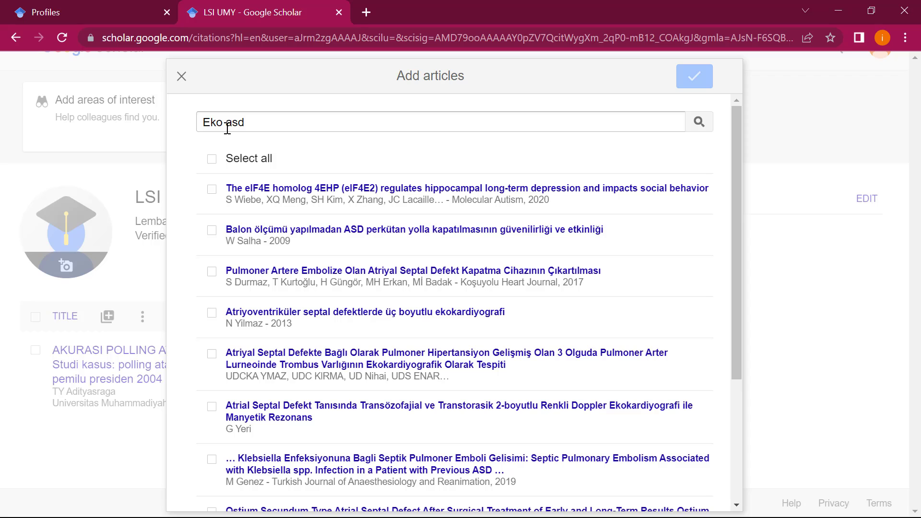
key(ctrl+a)
key(ctrl+v)
key(Return)
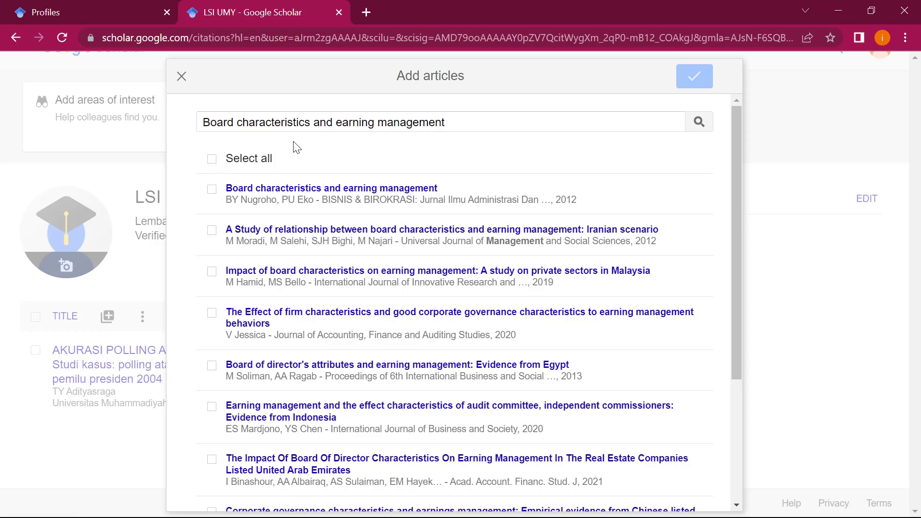
key(Escape)
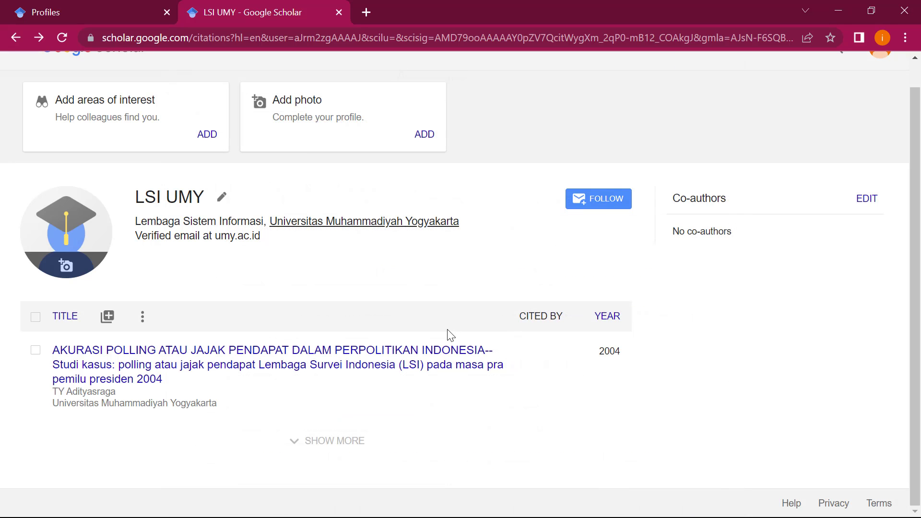
Alt+Tab to the second Chrome window holding the SINTA and Outlook tabs.
scroll(451, 335, up, 1)
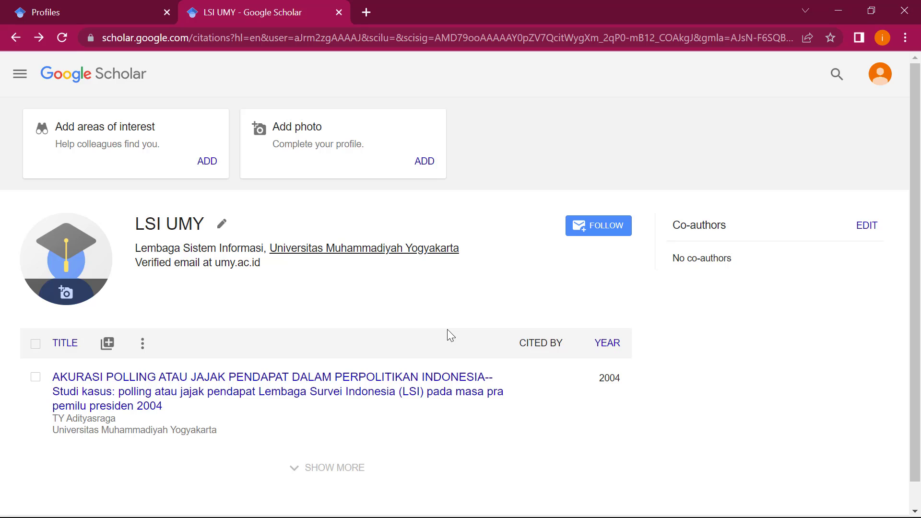
scroll(282, 432, down, 1)
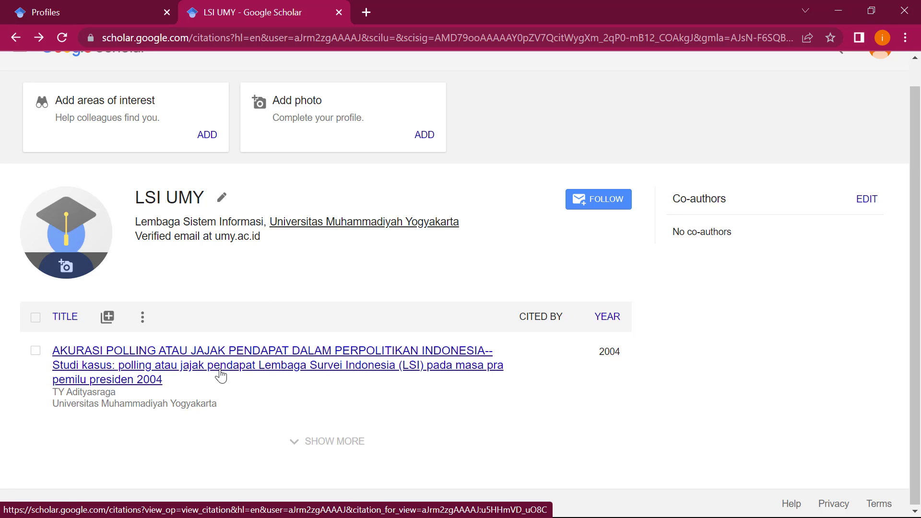
key(alt+Tab)
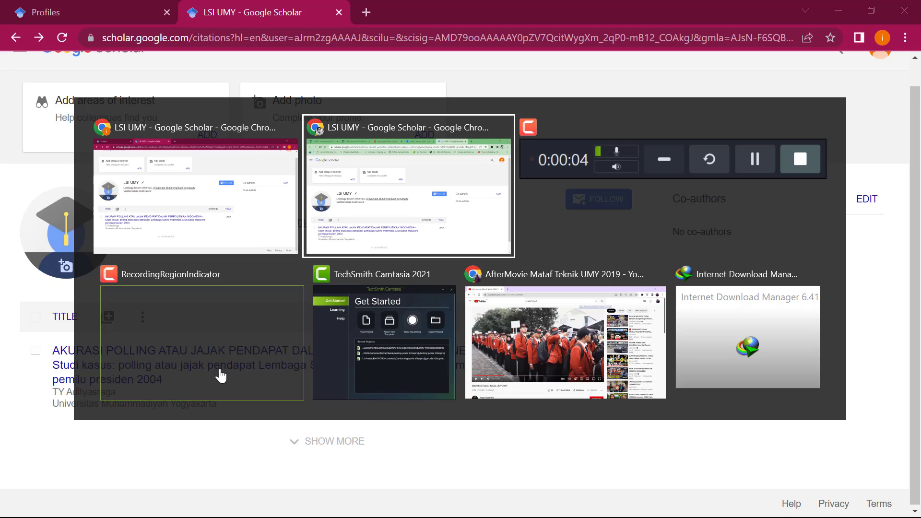
key(alt+Tab)
key(alt+Tab)
key(alt+Tab)
key(alt+Tab)
key(alt+Tab)
key(alt+Tab)
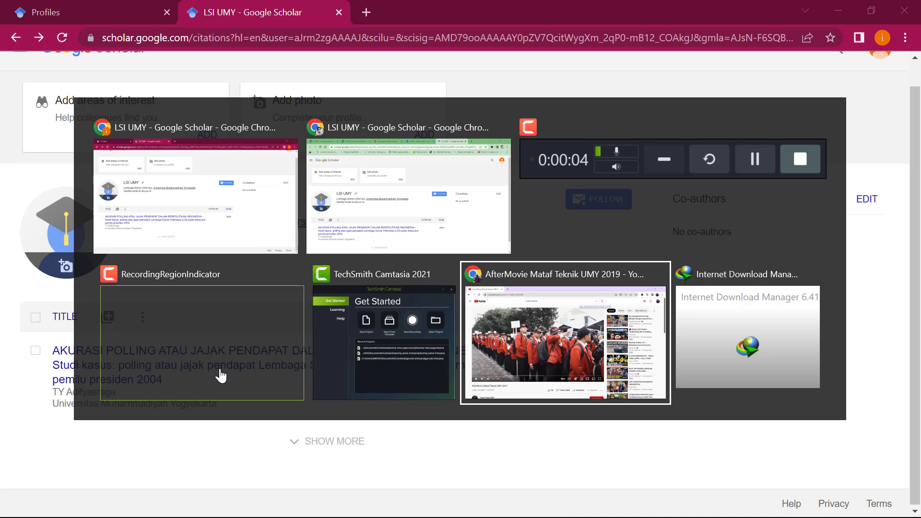
key(alt+Tab)
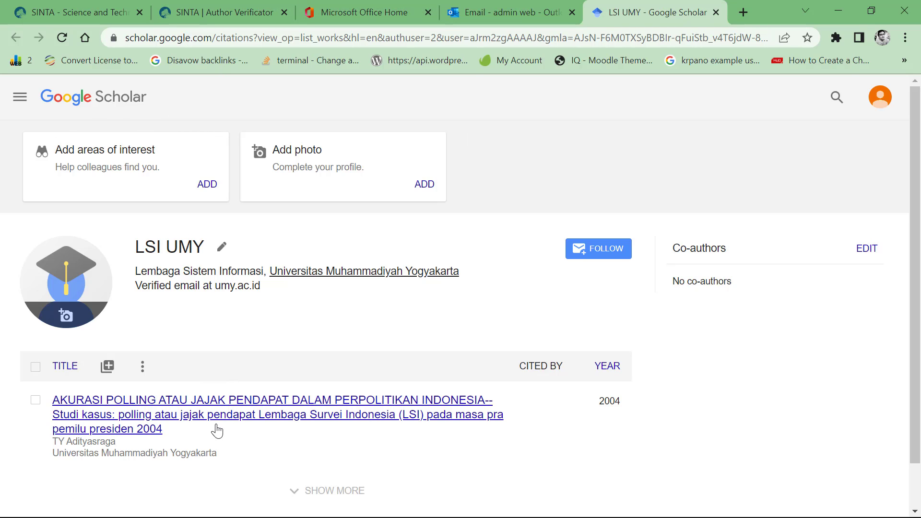
Cycle through the browser tabs to bring the SINTA home page ('Sinta is Evolving') to the front.
click(532, 11)
click(232, 6)
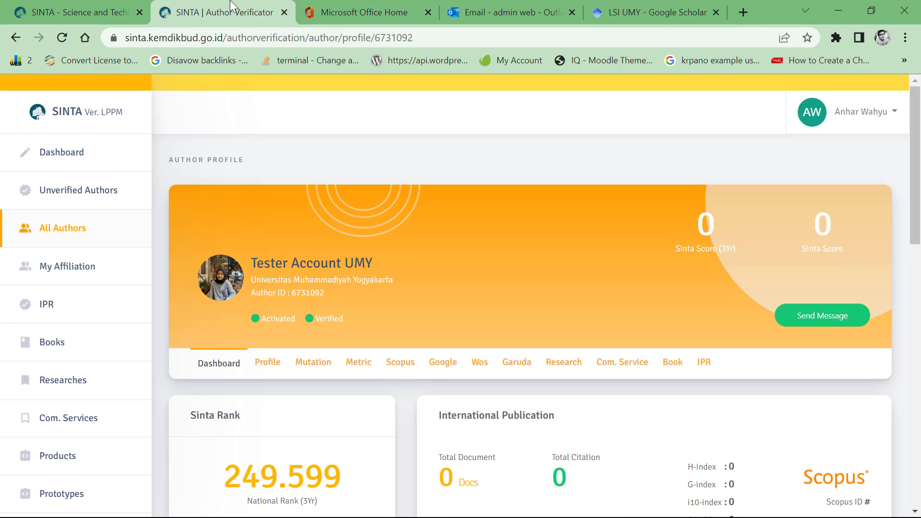
click(77, 12)
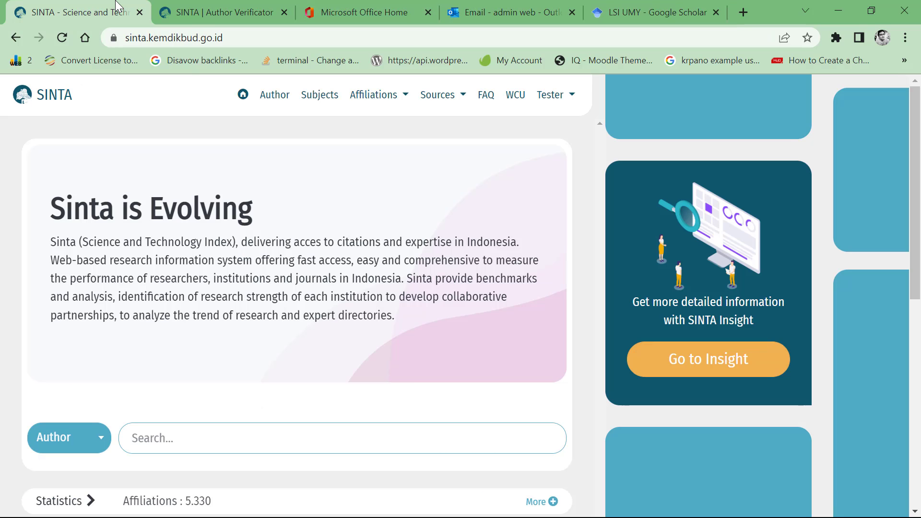
From the My SINTA dashboard, open the account's Google Scholar publications list, which shows 0 records.
click(559, 100)
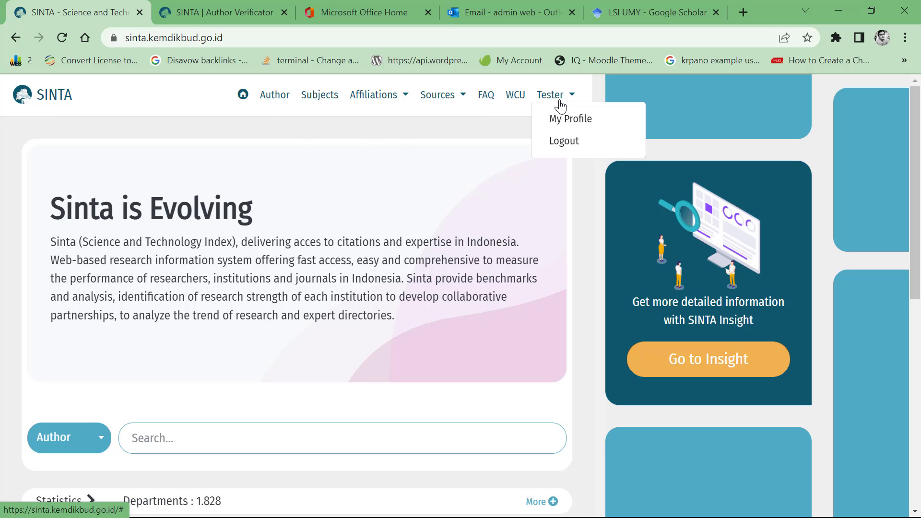
click(562, 118)
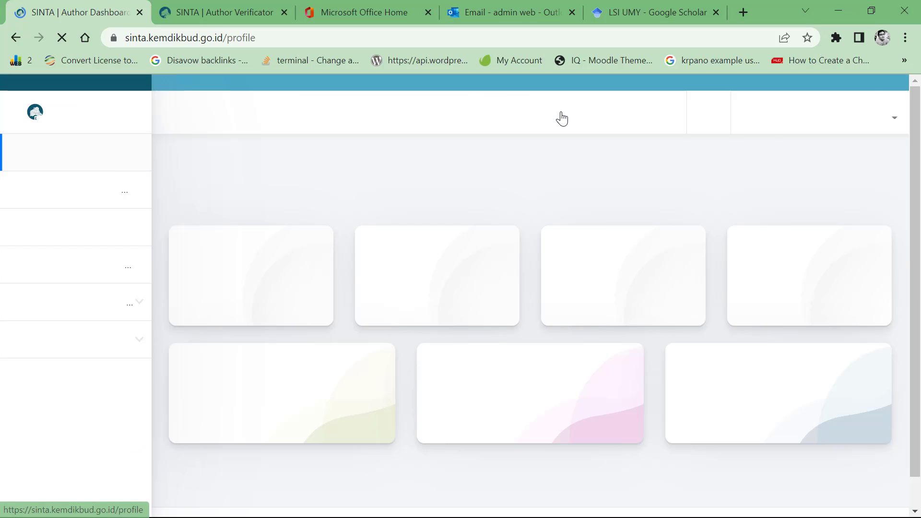
click(95, 307)
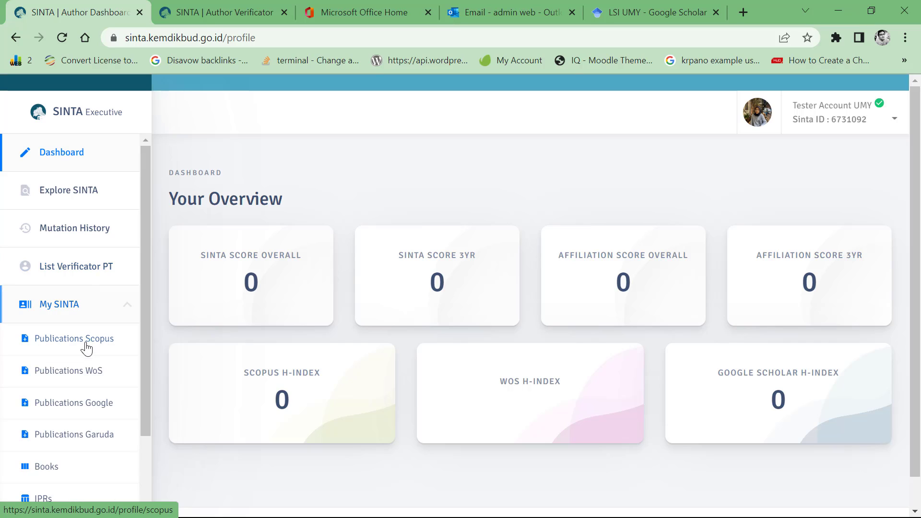
click(89, 406)
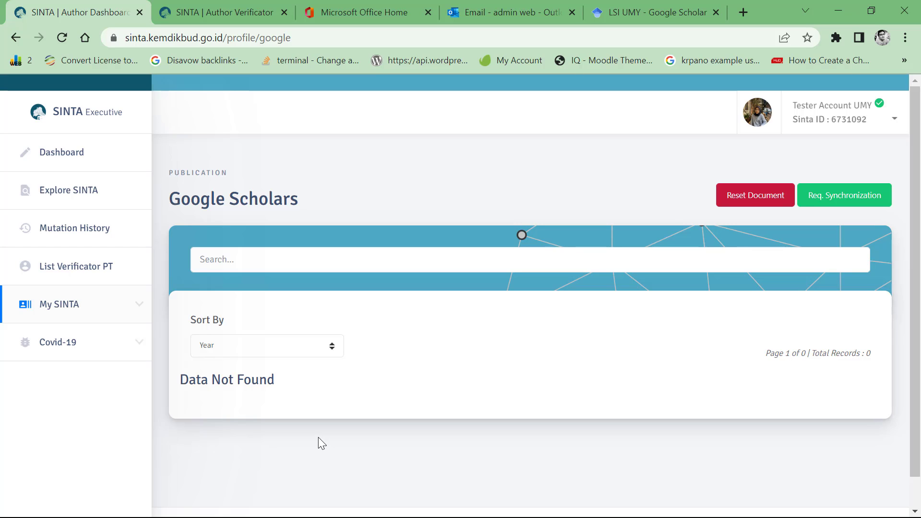
key(alt+Tab)
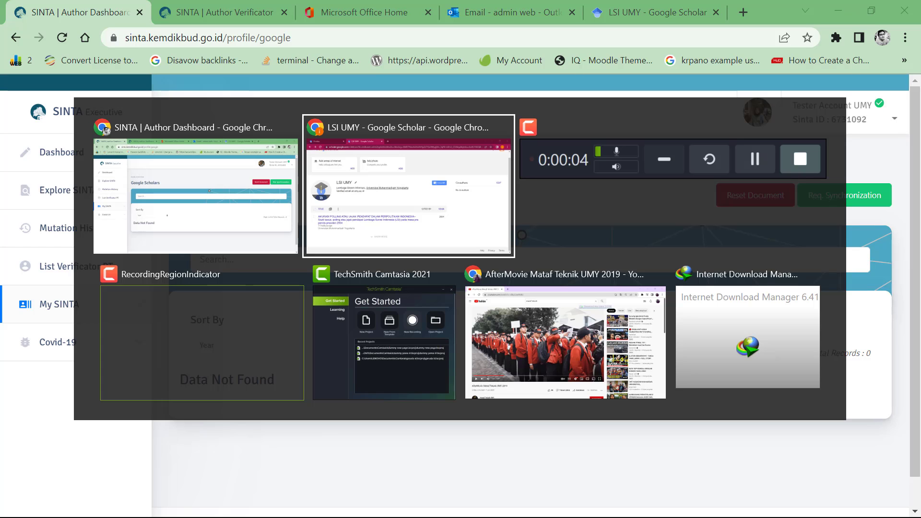
key(alt+Tab)
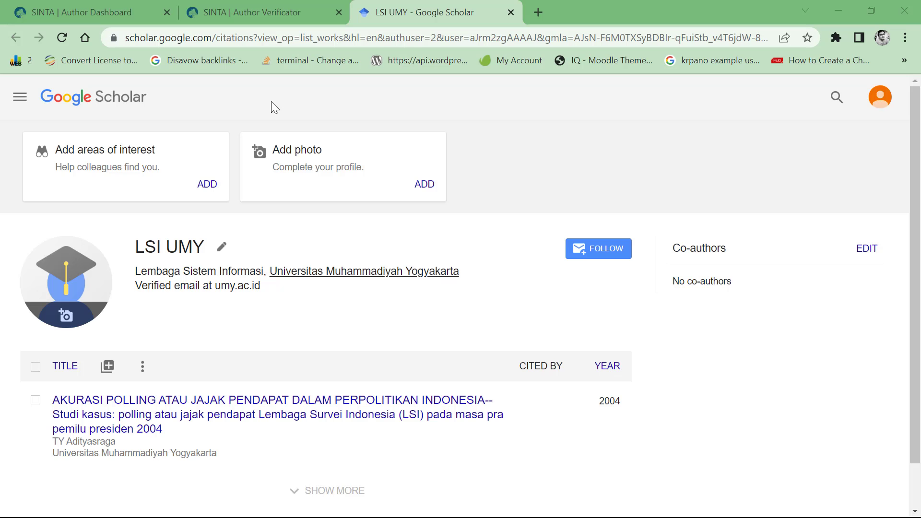
click(127, 10)
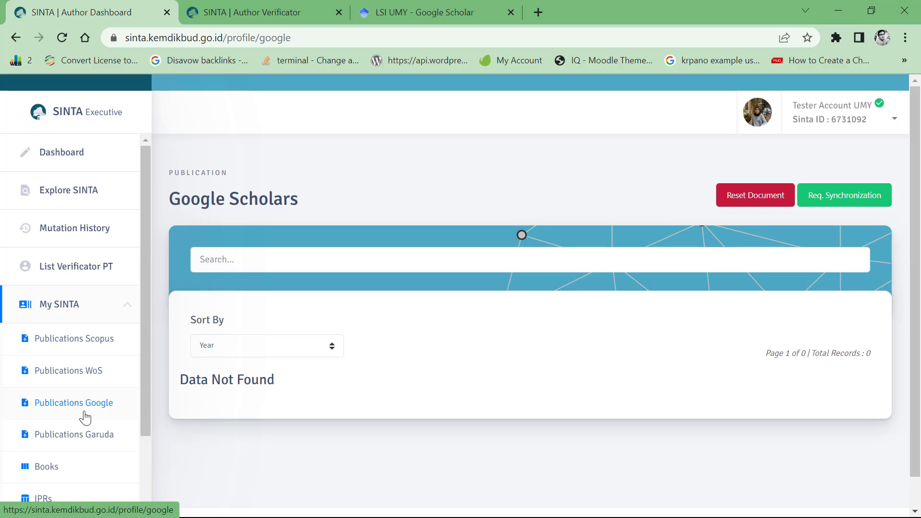
Send a Google Scholar synchronization request from SINTA's publications list.
click(96, 408)
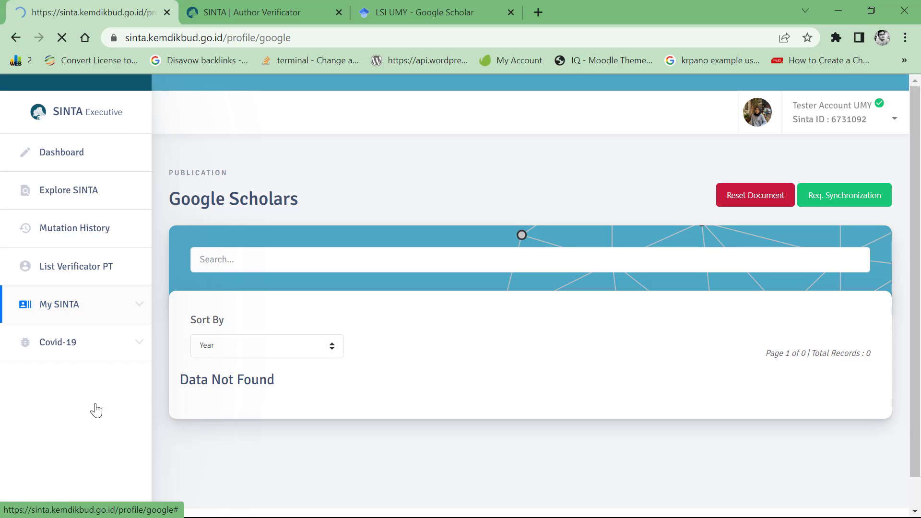
click(870, 200)
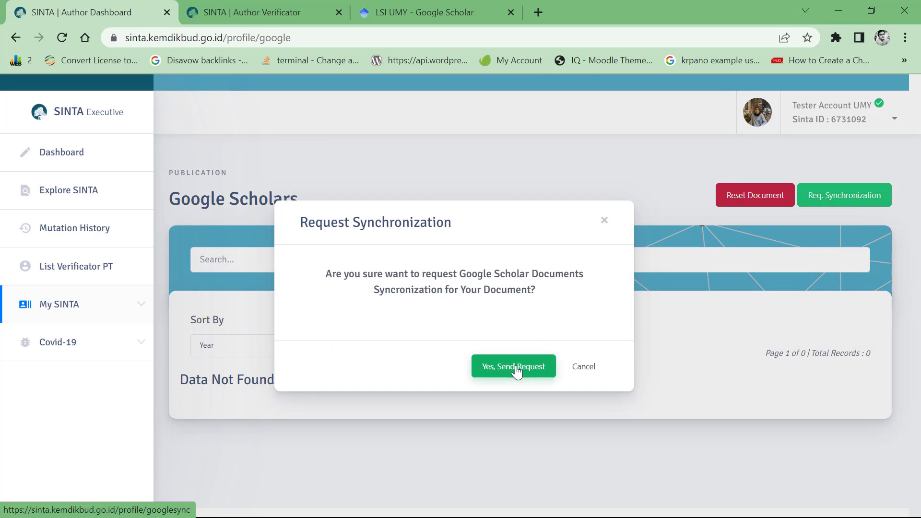
click(516, 371)
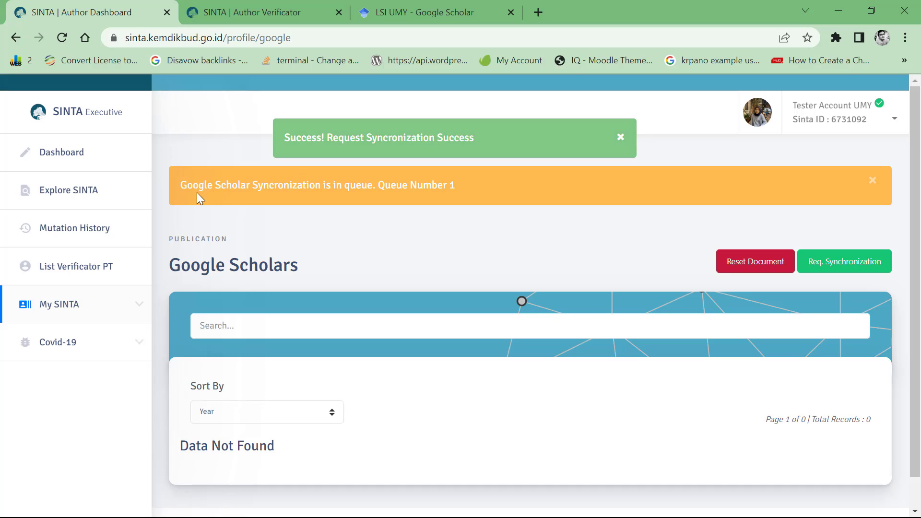
drag(186, 185, 472, 192)
click(469, 188)
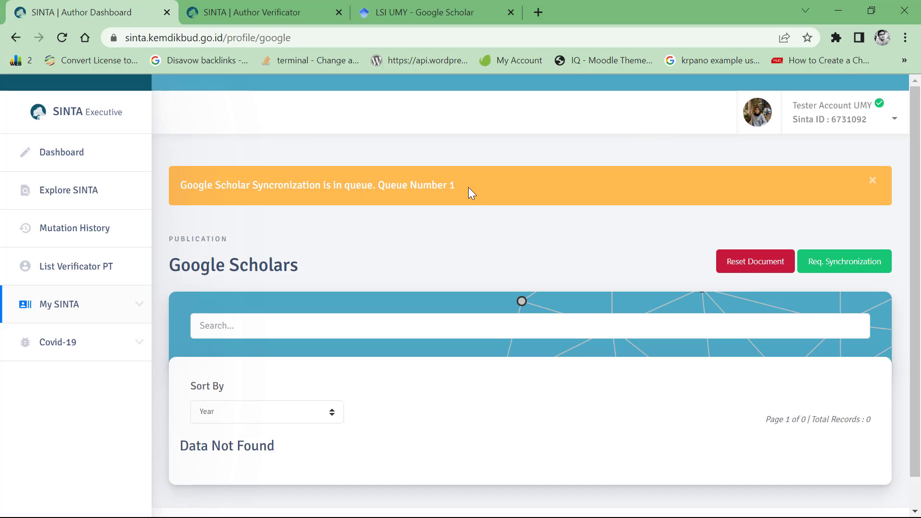
scroll(468, 187, down, 1)
scroll(468, 187, up, 1)
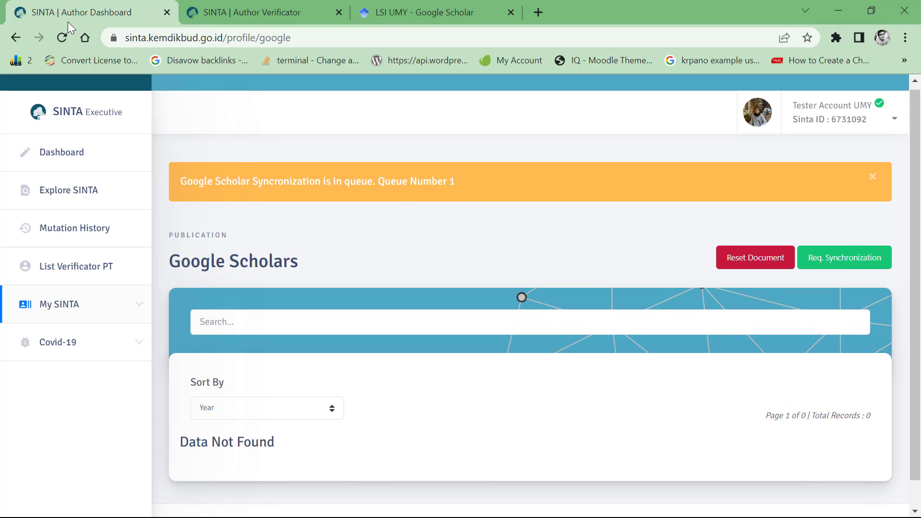
Reload the page to confirm the 2004 polling-accuracy article is now listed.
click(61, 41)
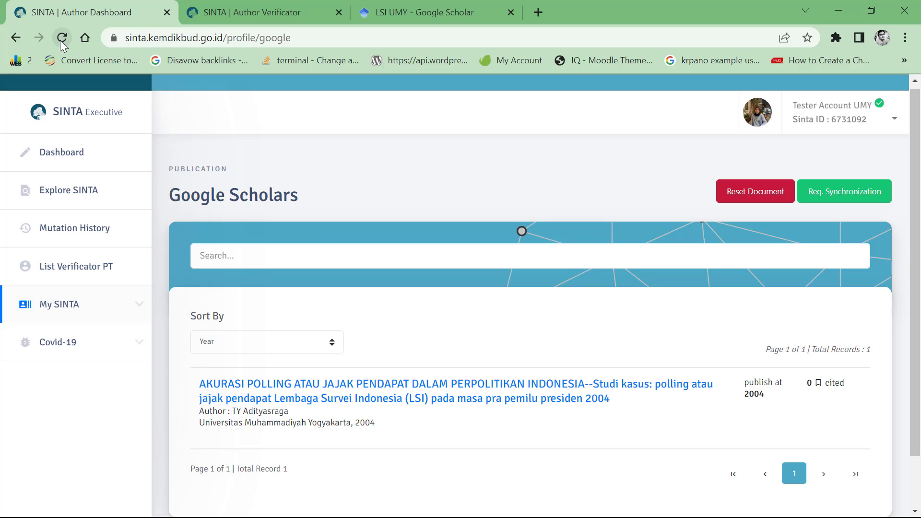
scroll(333, 248, down, 2)
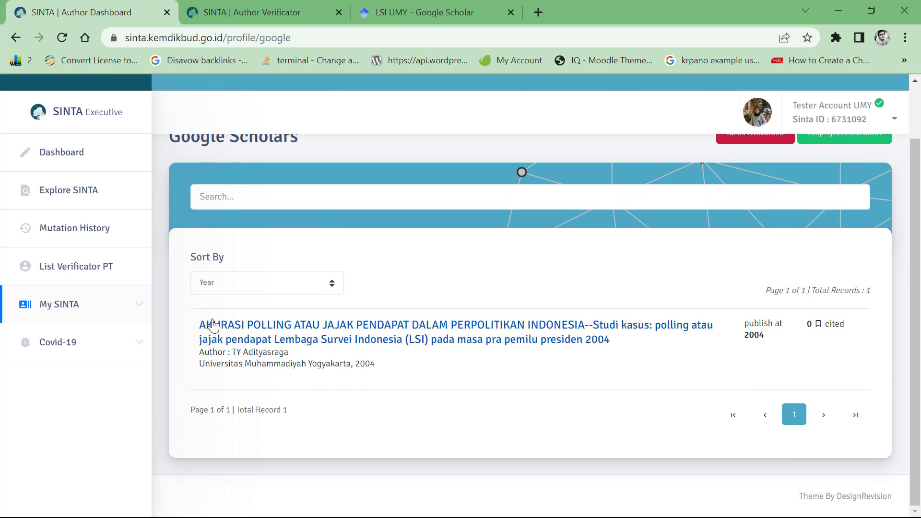
drag(187, 325, 629, 341)
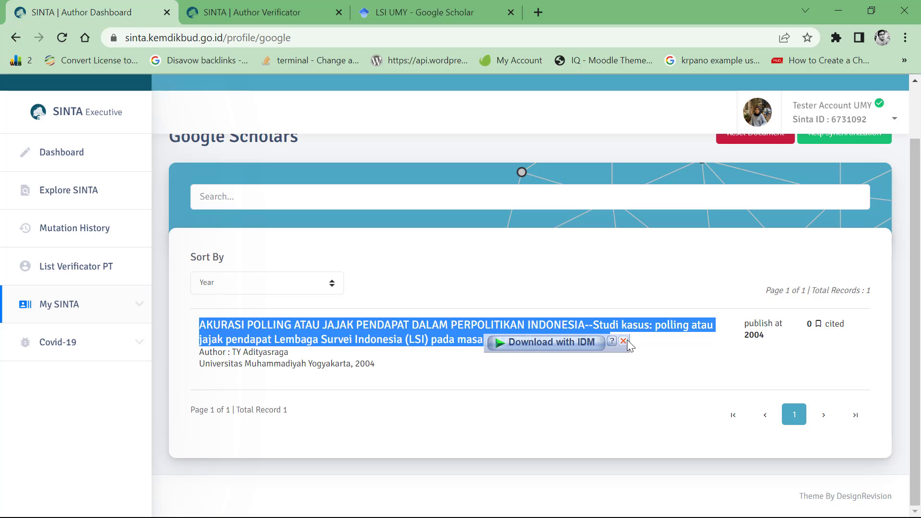
click(623, 342)
click(629, 349)
scroll(628, 349, up, 2)
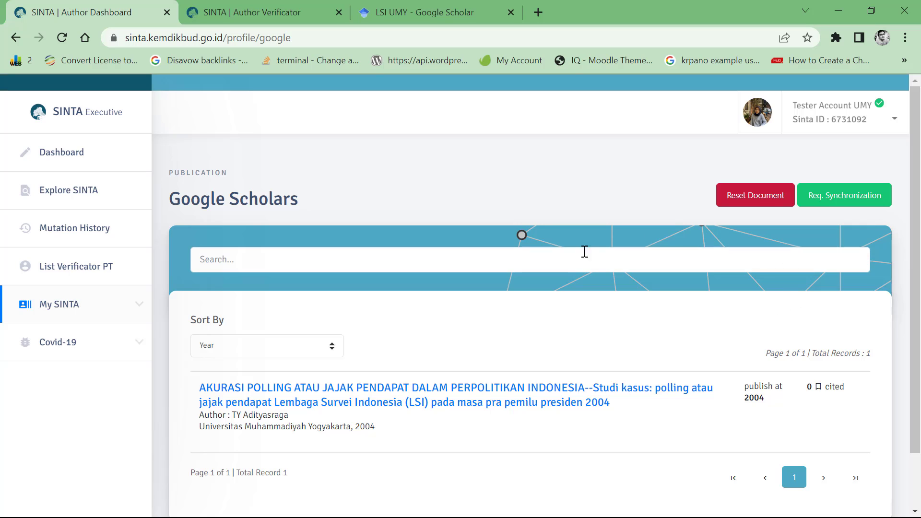
Bring the LSI UMY Google Scholar profile tab back to the front.
click(390, 13)
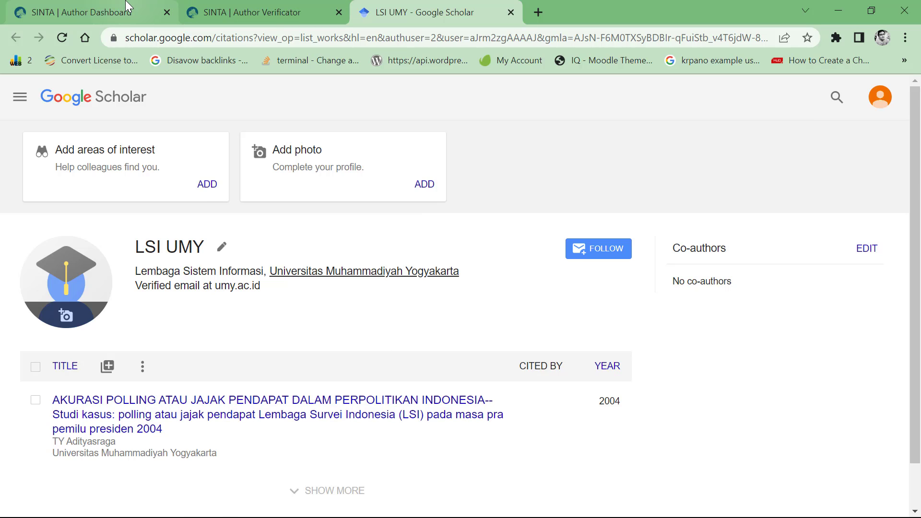
click(115, 12)
click(458, 12)
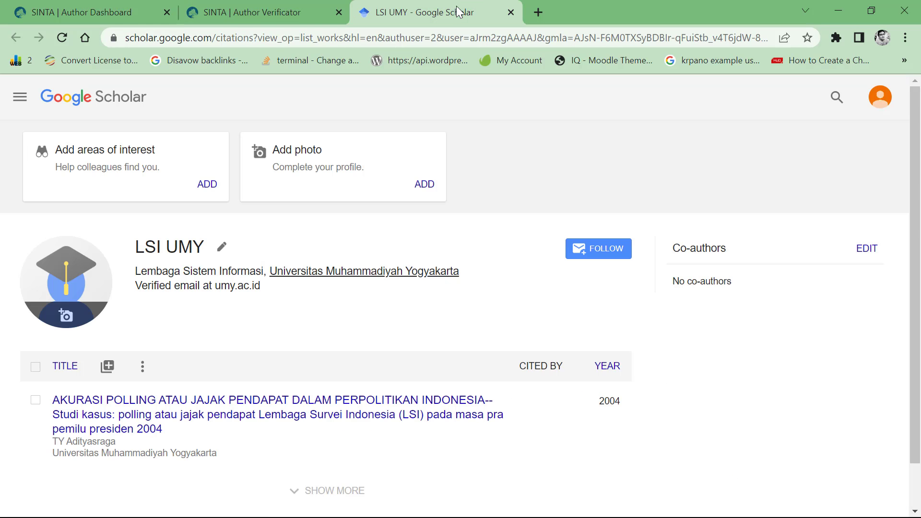
Add the 2015 'HUBUNGAN ANTARA KEMAMPUAN' nurse job satisfaction article to the LSI UMY profile.
click(107, 366)
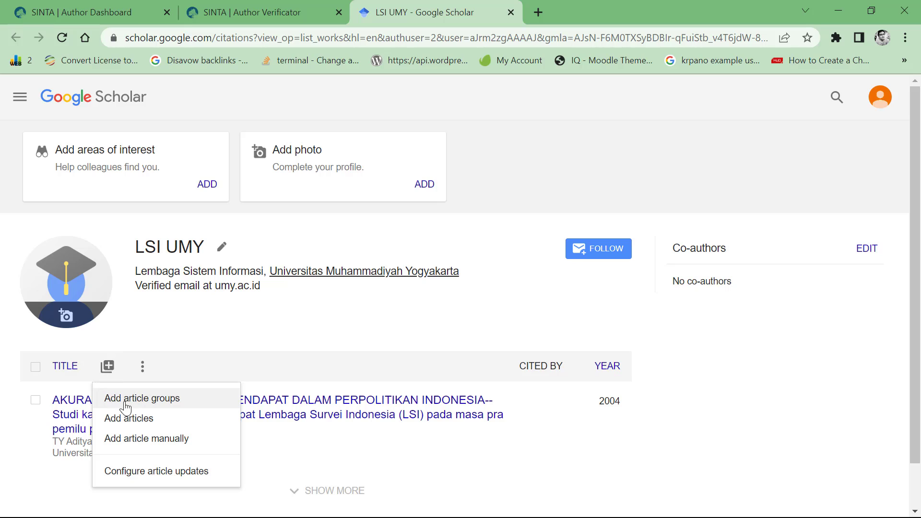
click(133, 418)
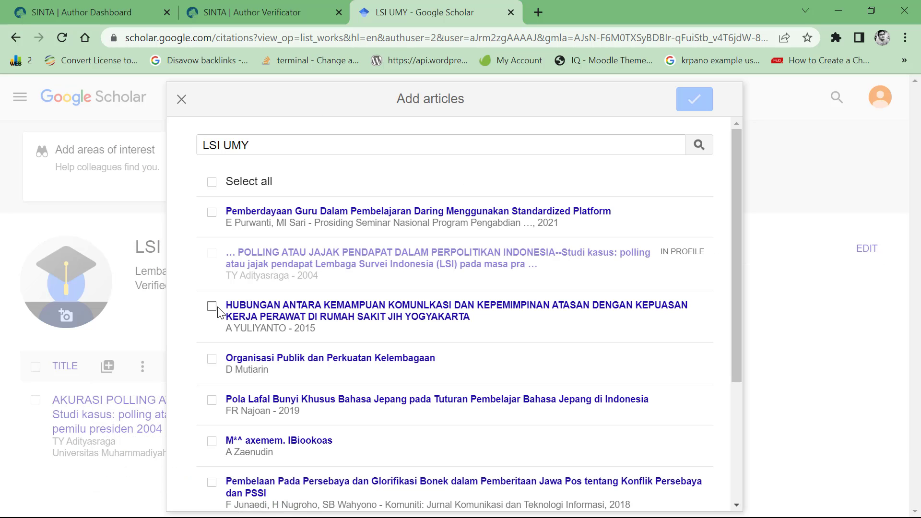
right_click(217, 308)
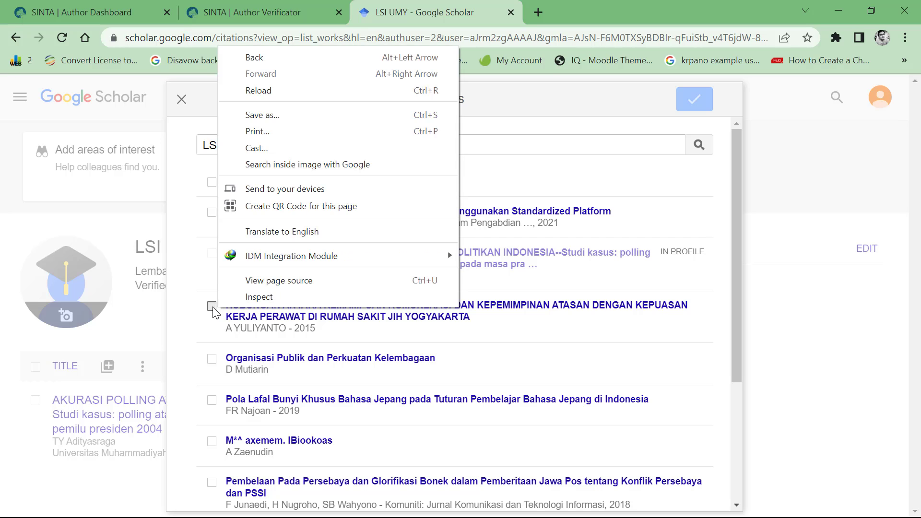
click(212, 307)
click(212, 307)
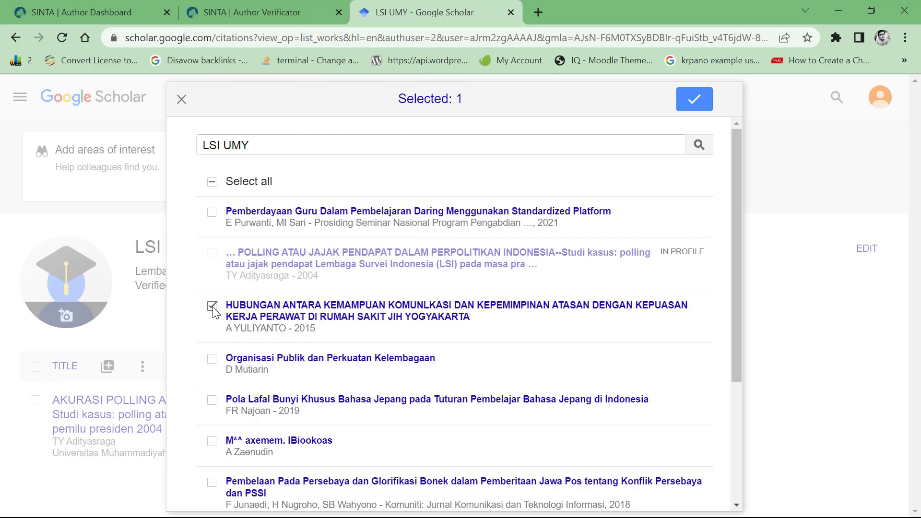
click(691, 115)
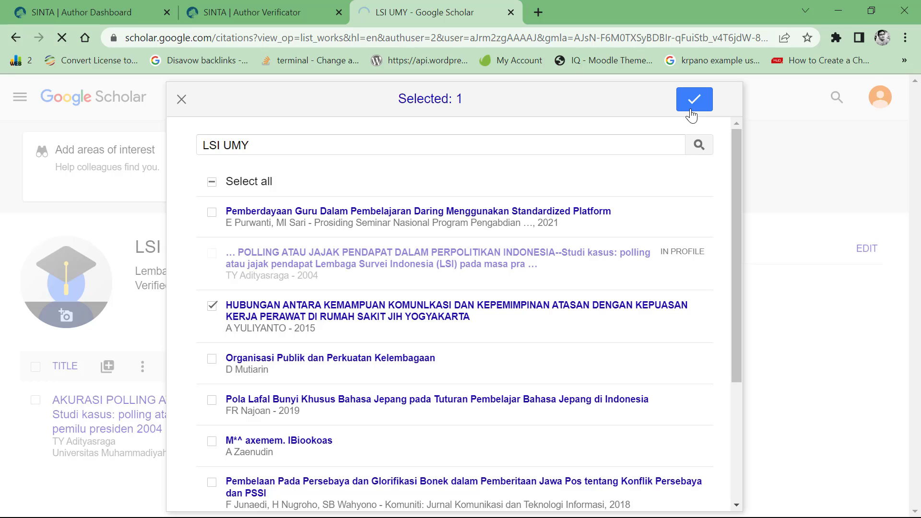
scroll(294, 288, down, 2)
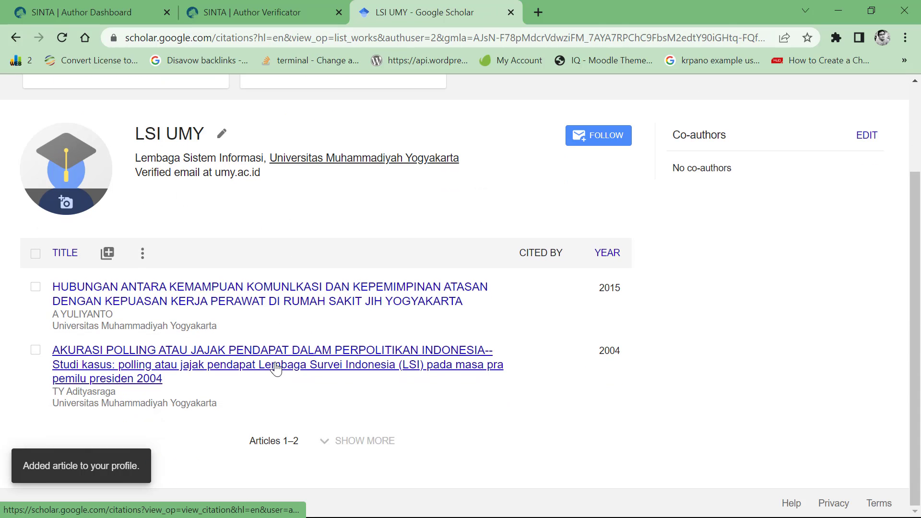
Reopen SINTA's Google Scholar publications list and send another synchronization request.
click(108, 14)
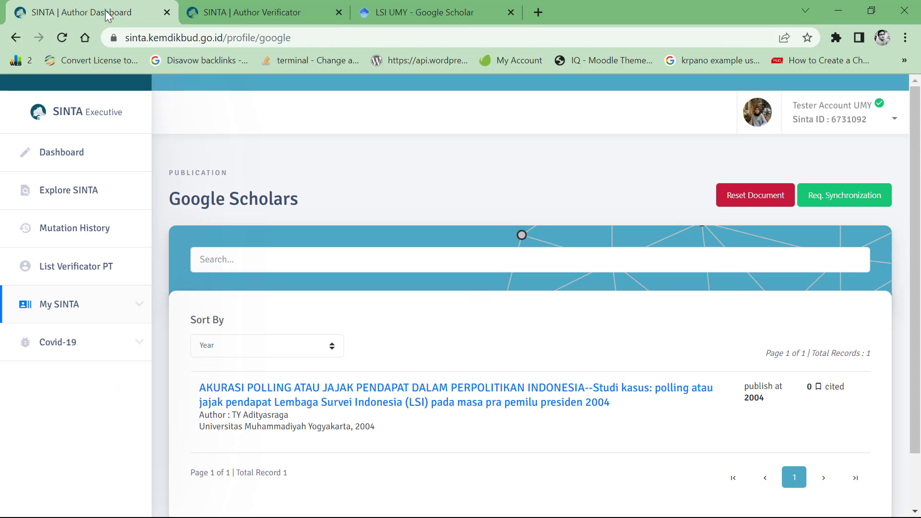
click(133, 312)
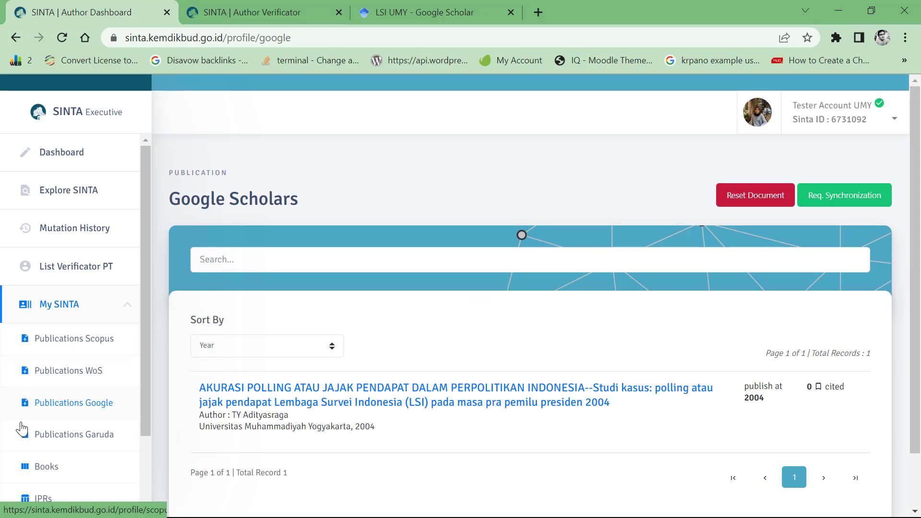
click(78, 407)
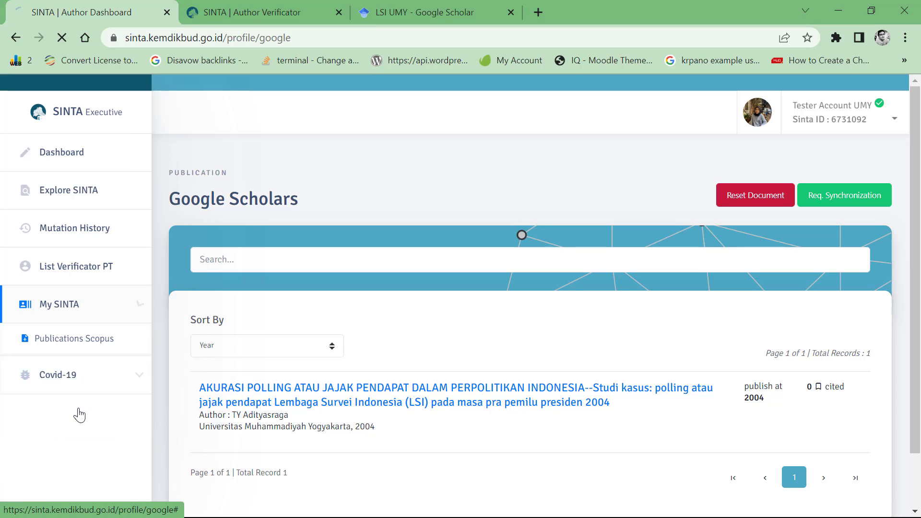
click(850, 205)
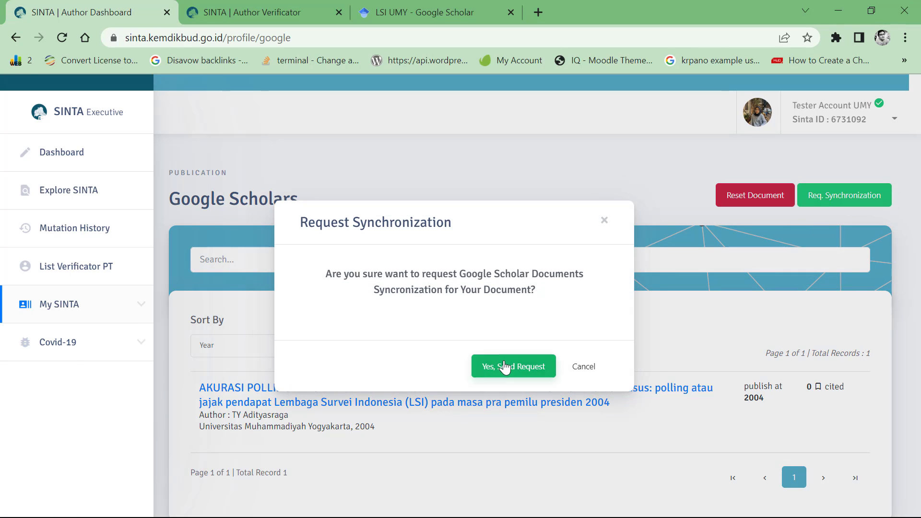
click(506, 366)
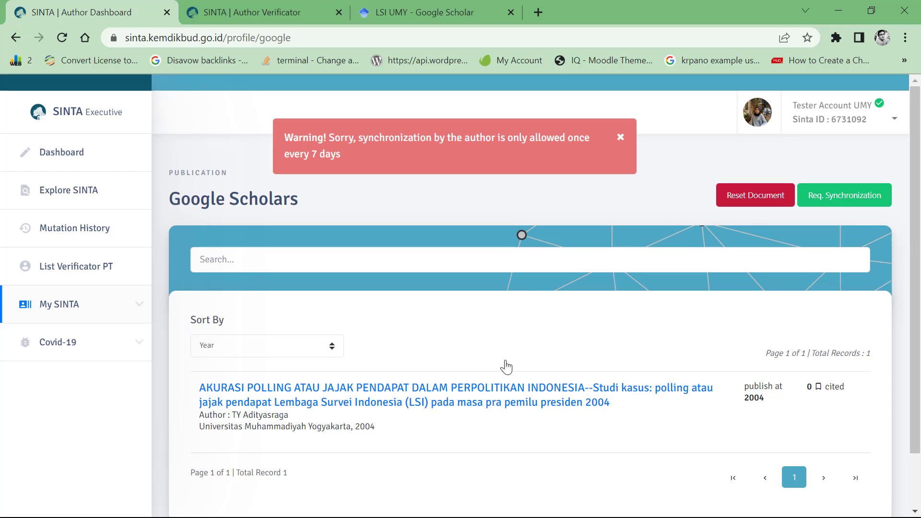
drag(460, 339, 349, 138)
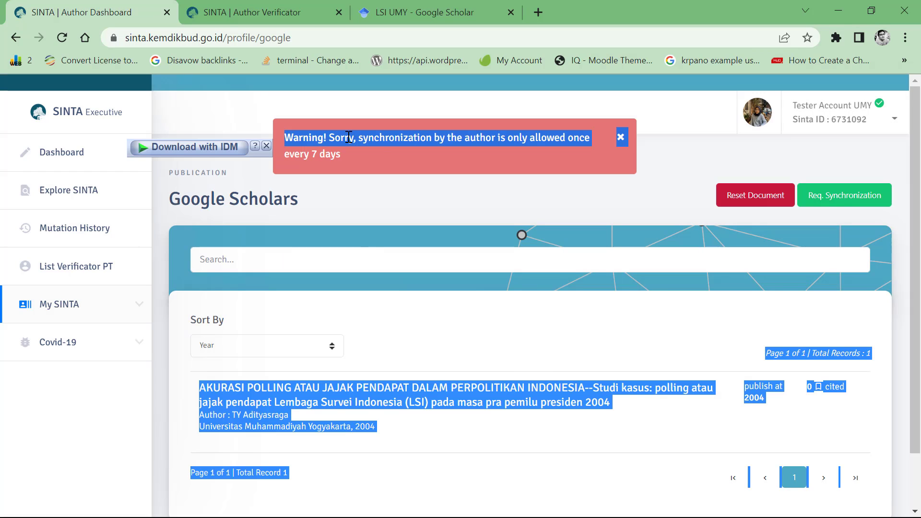
click(388, 163)
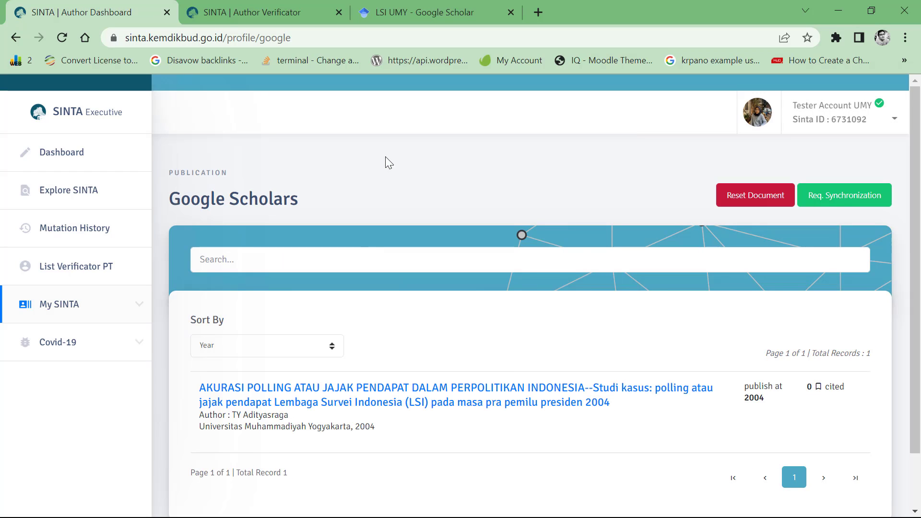
Retry the sync request twice; it is refused as allowed only once every 7 days.
click(834, 197)
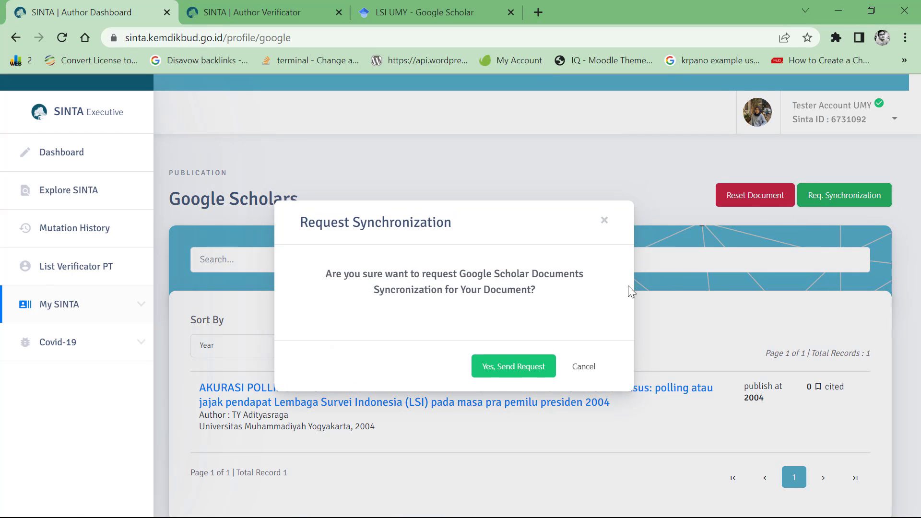
click(525, 369)
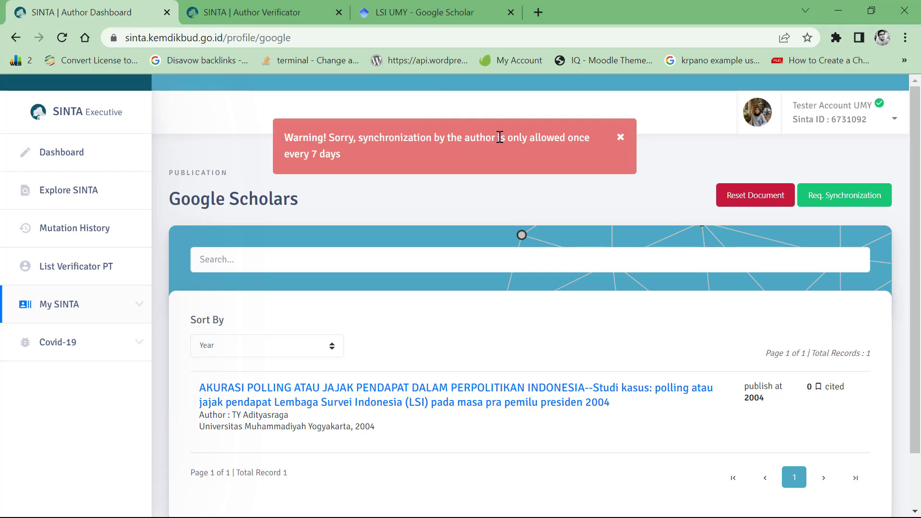
click(818, 197)
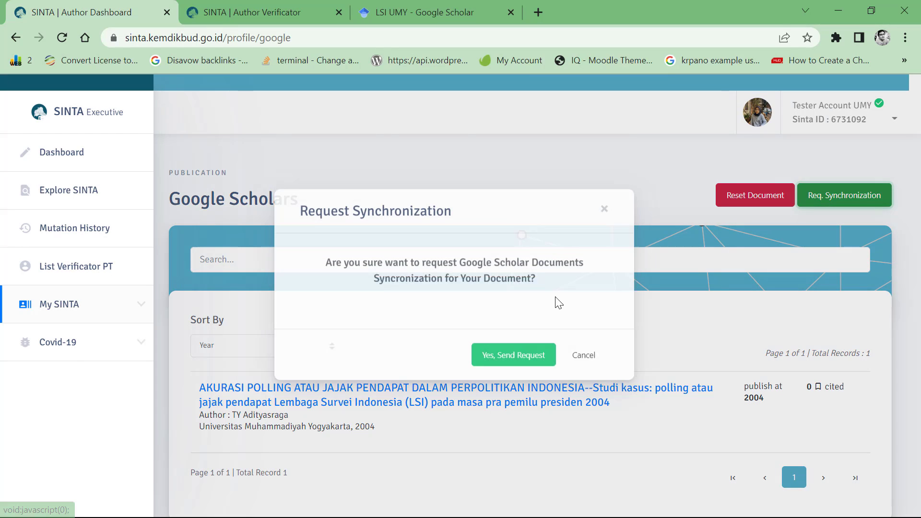
click(523, 357)
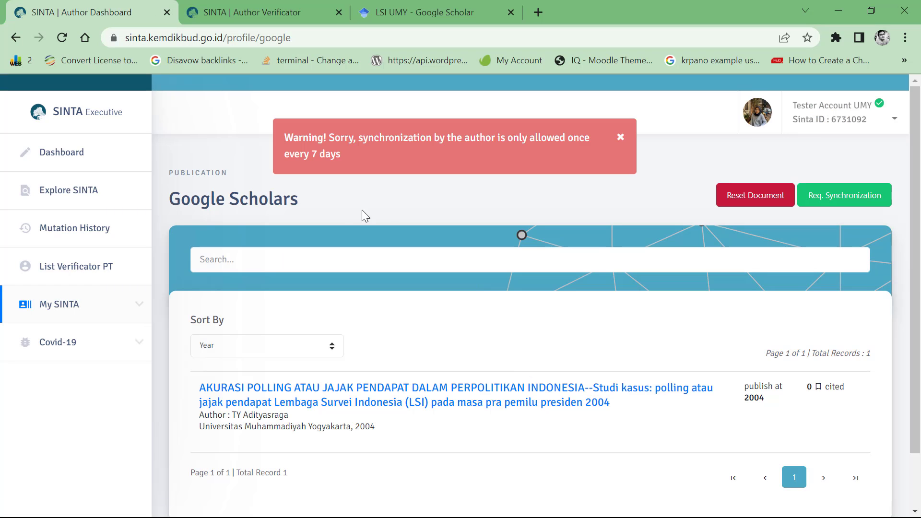
drag(302, 153, 366, 159)
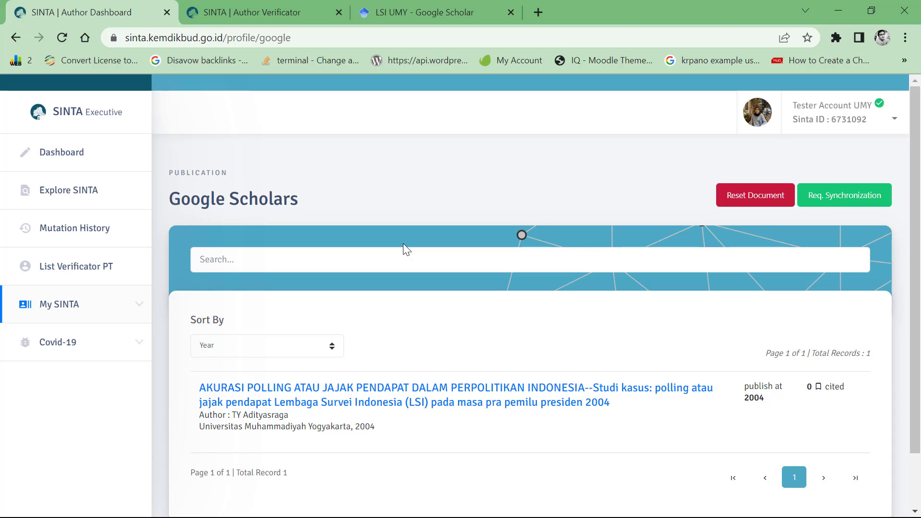
Check SINTA's single synced article, then switch to the LSI UMY Google Scholar profile tab.
scroll(377, 429, down, 2)
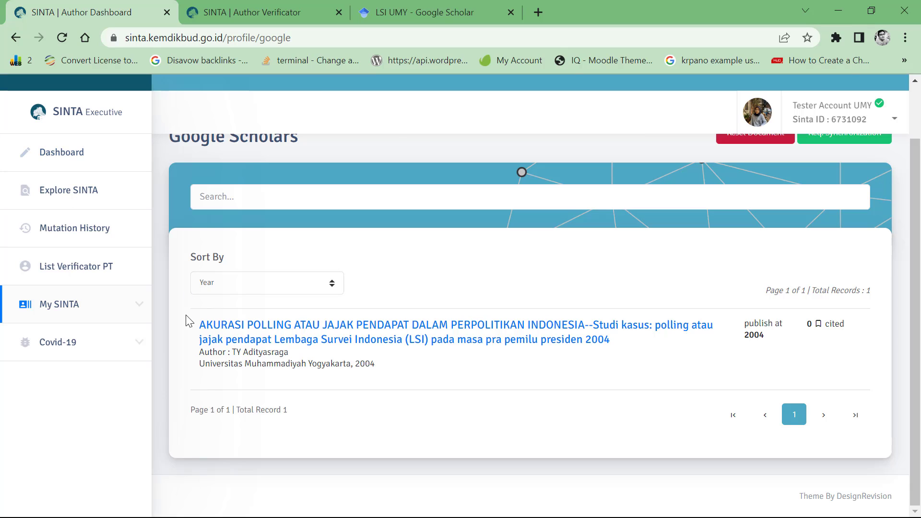
drag(189, 321, 619, 346)
click(549, 414)
scroll(600, 314, up, 2)
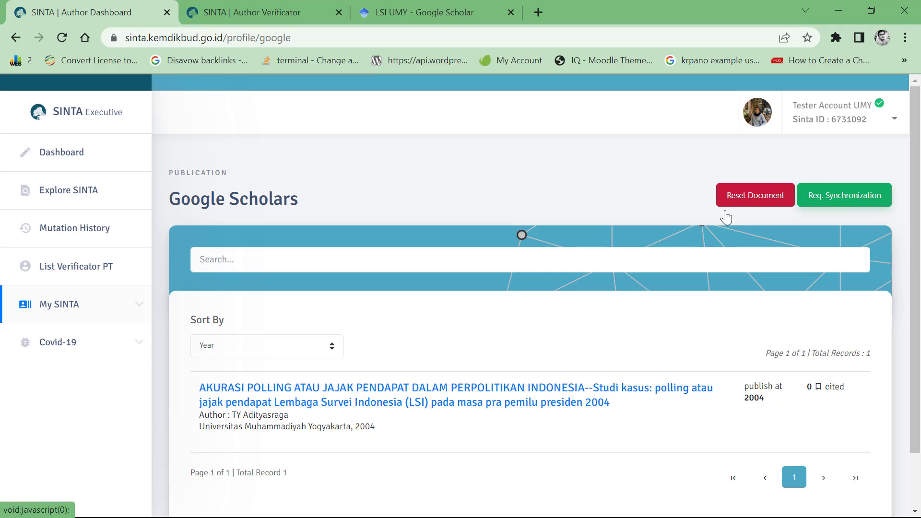
click(393, 2)
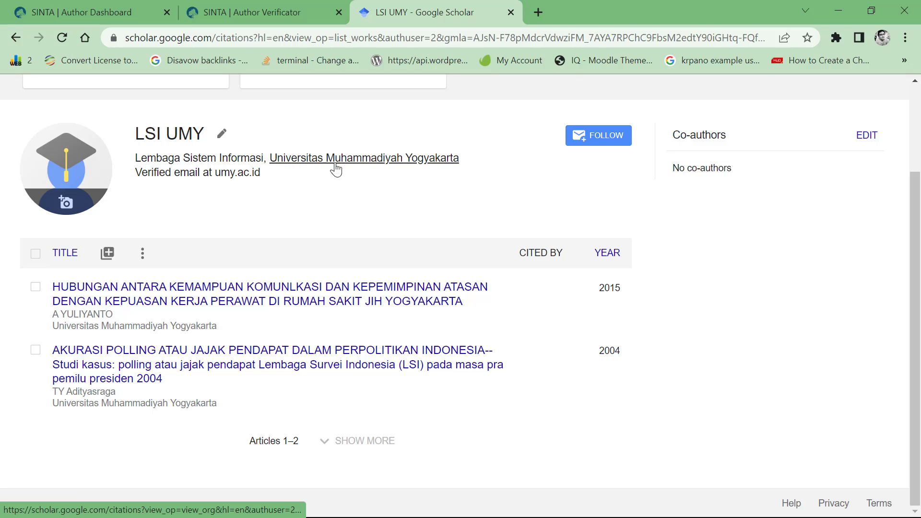
Review the LSI UMY name and verified email line, then open the Edit profile form.
drag(138, 126, 197, 133)
click(197, 134)
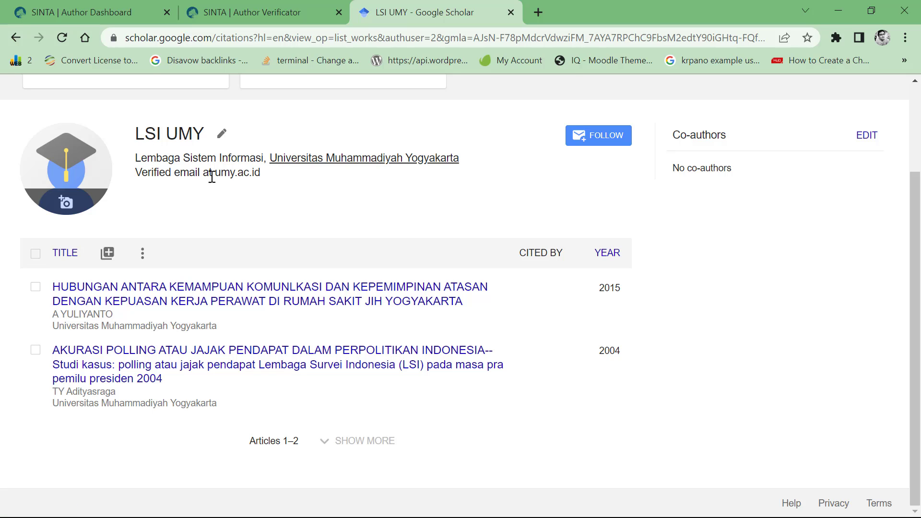
drag(138, 176, 259, 172)
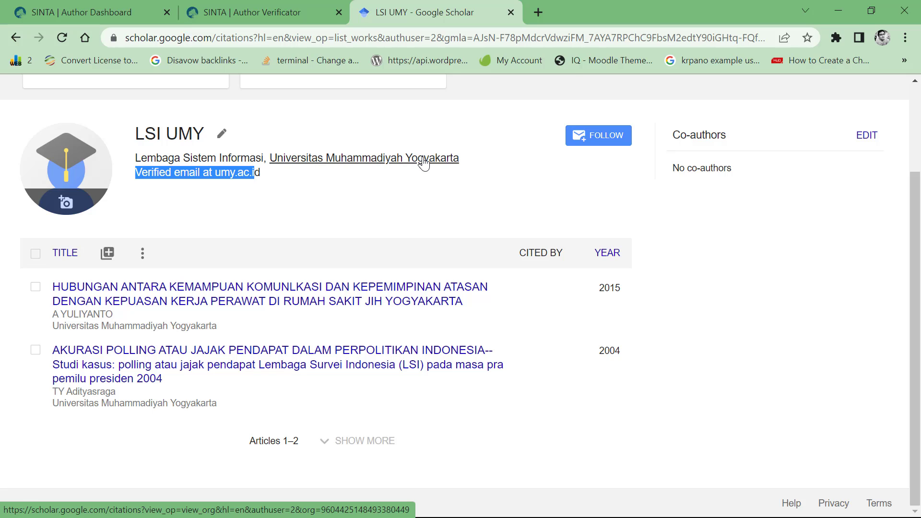
click(257, 140)
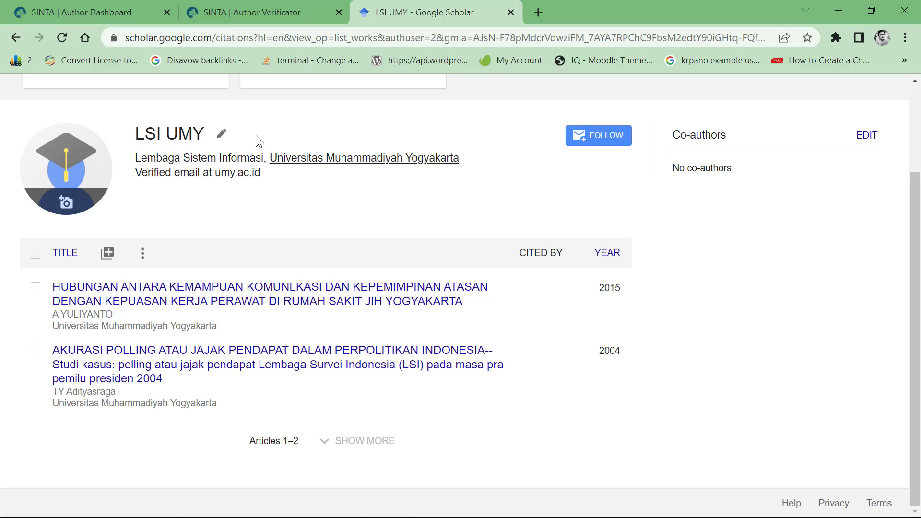
click(225, 139)
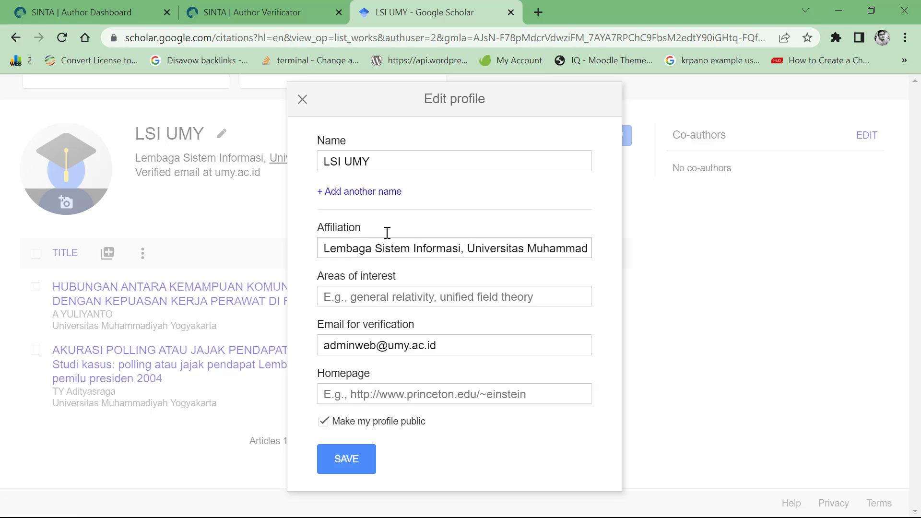
click(303, 99)
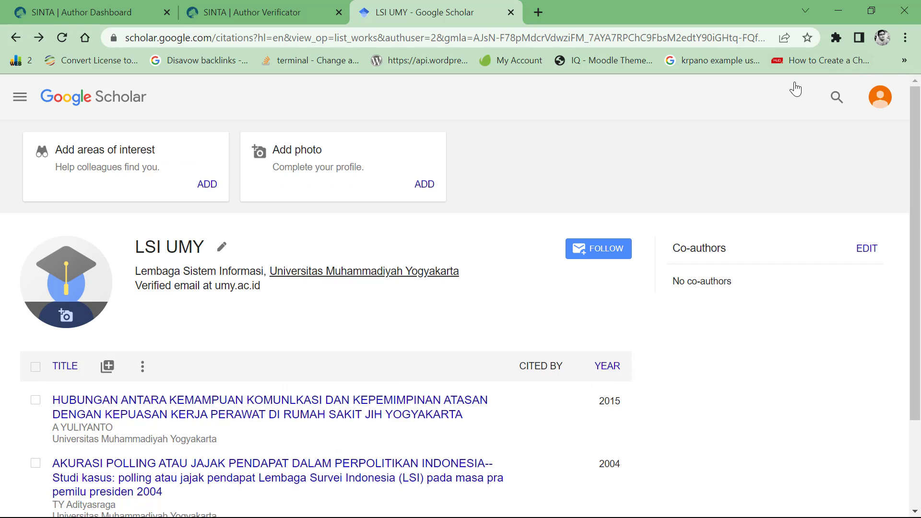
click(135, 118)
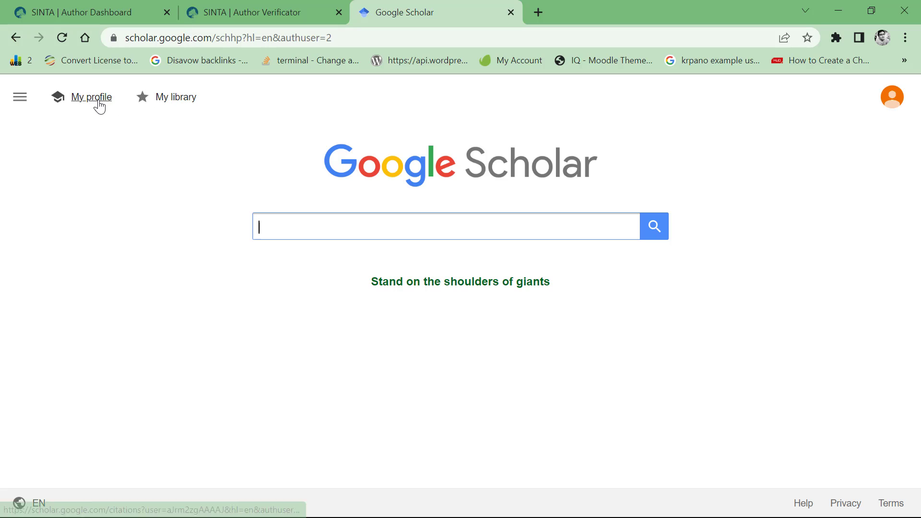
click(99, 106)
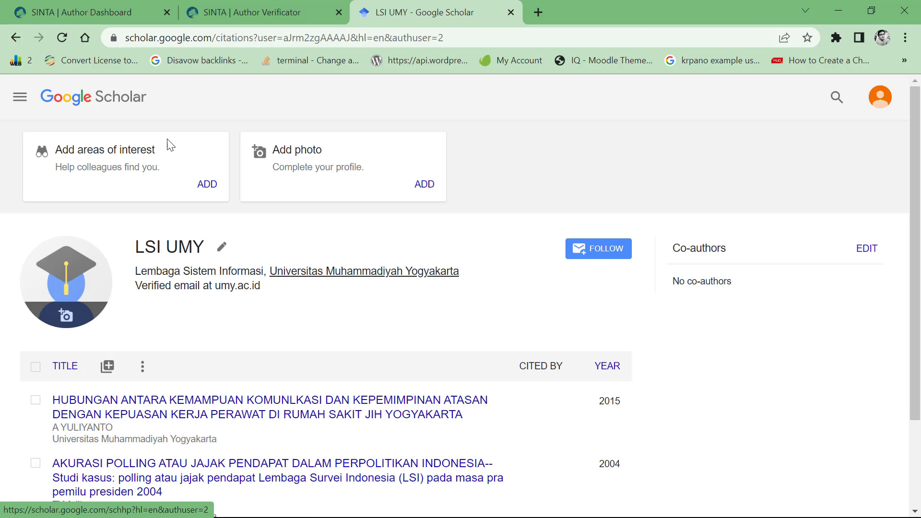
click(221, 247)
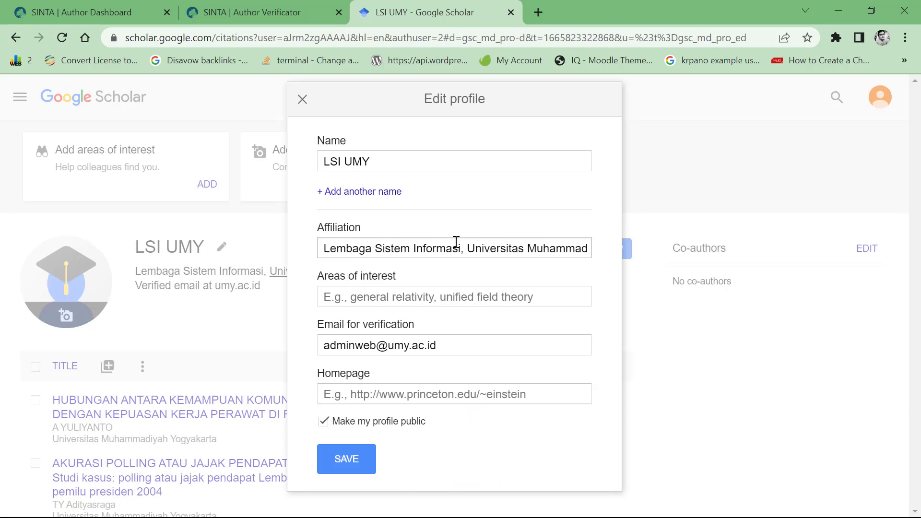
drag(469, 247, 290, 230)
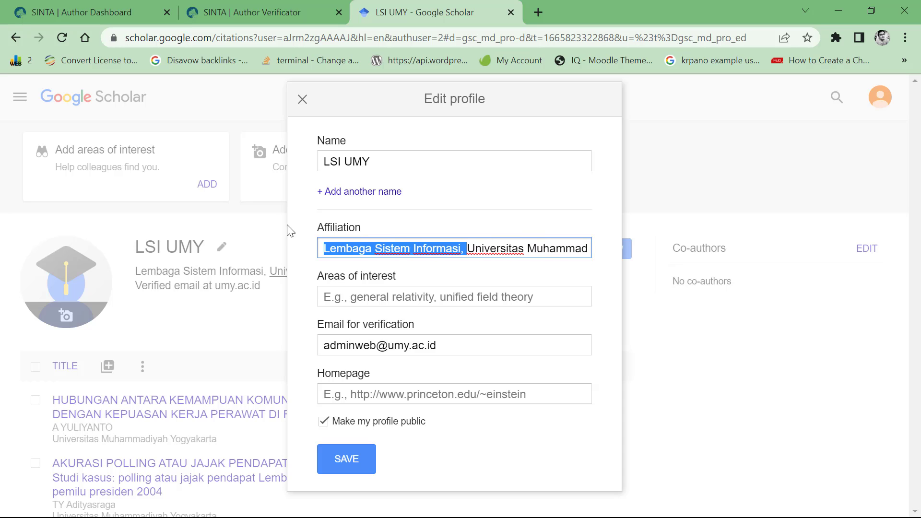
click(335, 243)
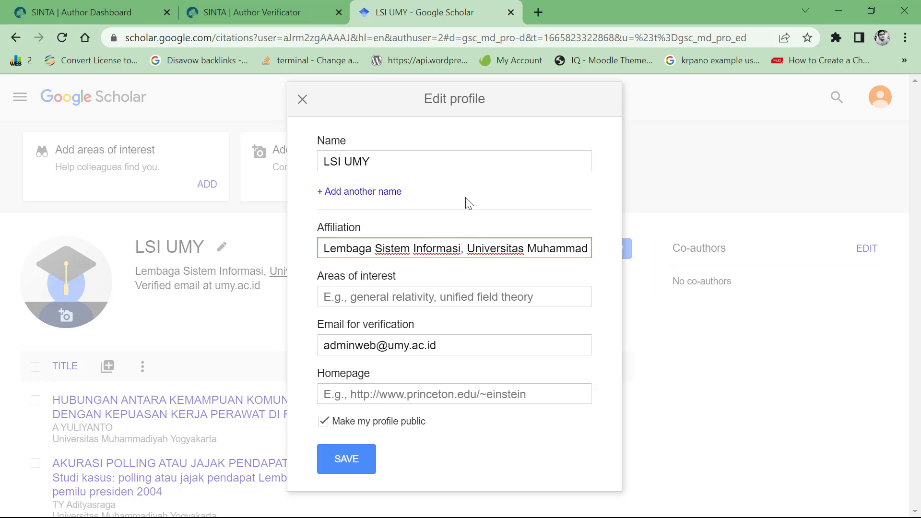
Close the profile editor, then open and close the Add articles search for LSI UMY.
click(302, 99)
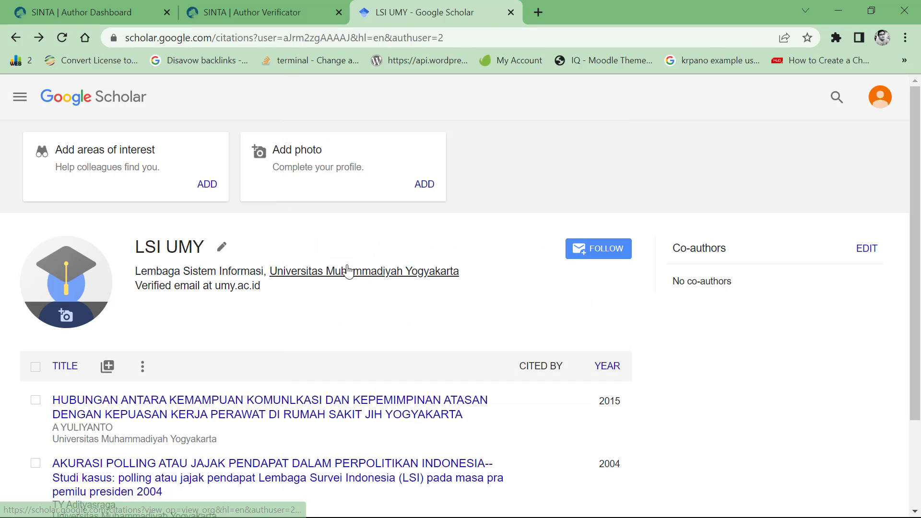
scroll(320, 339, down, 3)
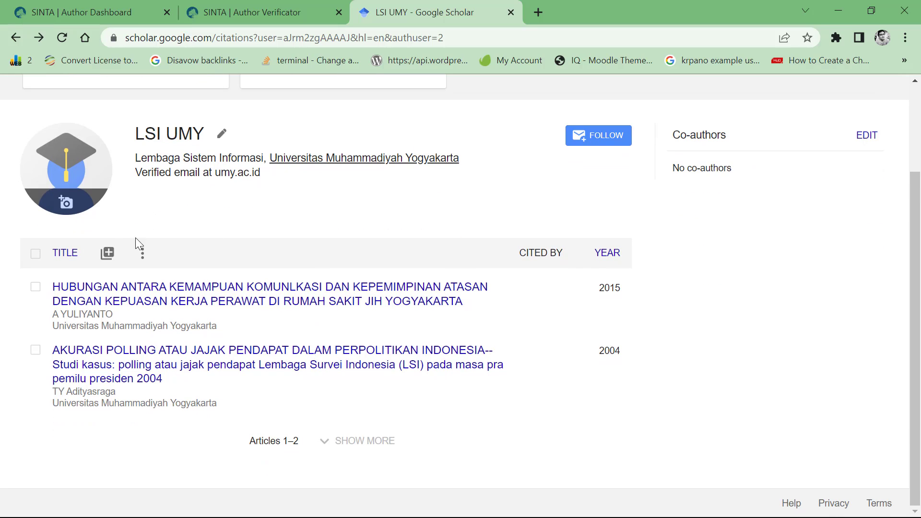
click(115, 253)
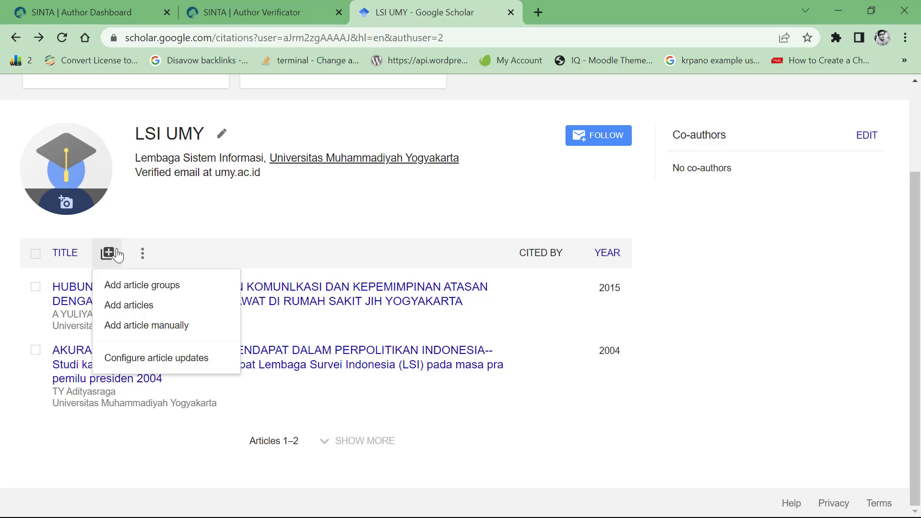
click(131, 308)
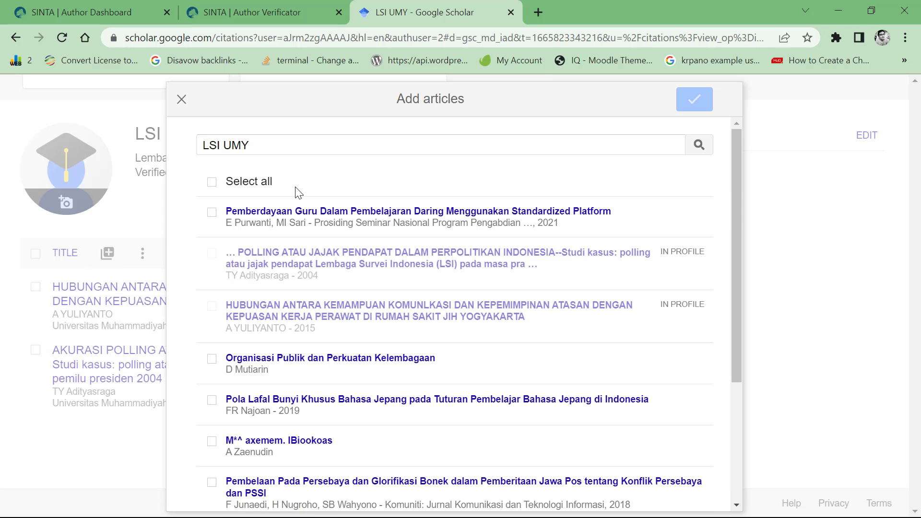
drag(264, 145, 204, 153)
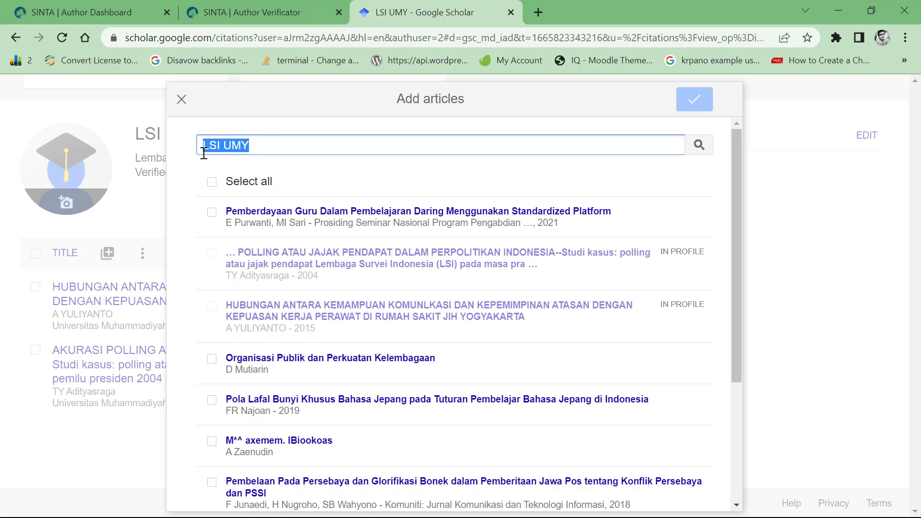
click(182, 99)
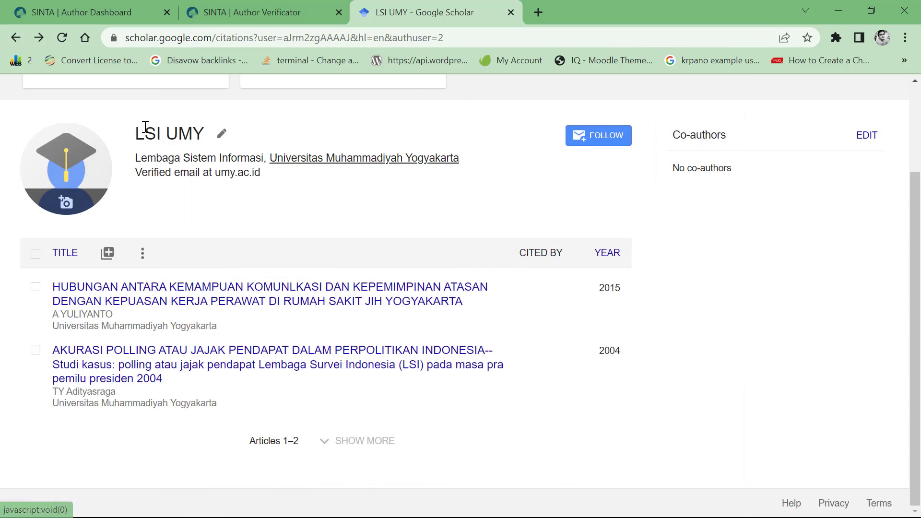
Reopen the Add articles search and move to the next page of matching articles.
triple_click(168, 132)
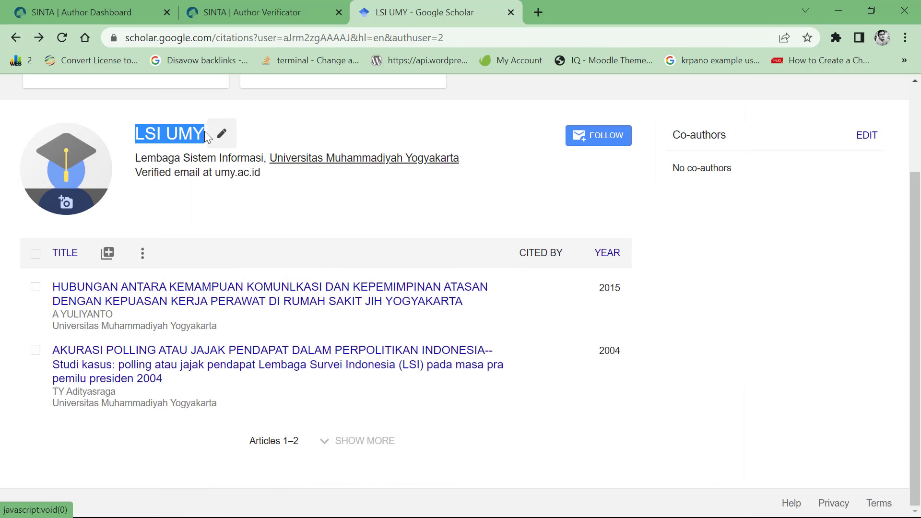
click(106, 253)
click(114, 305)
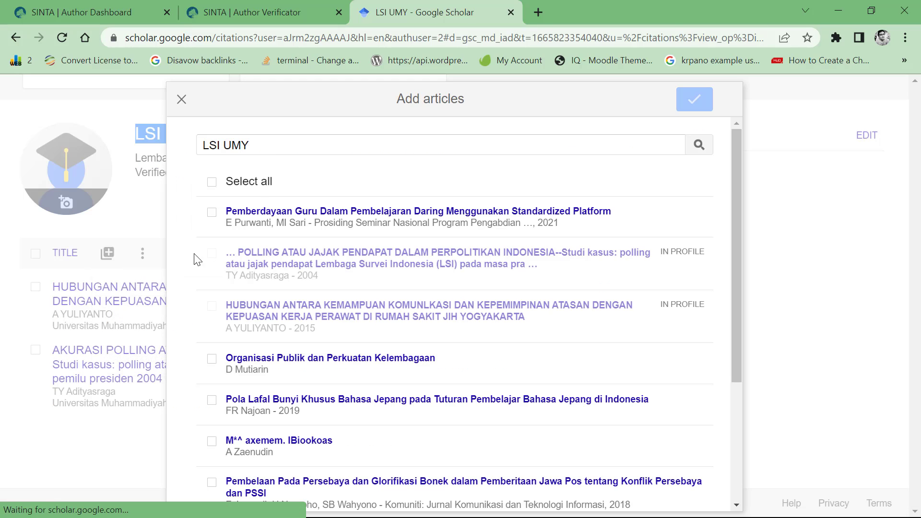
click(241, 224)
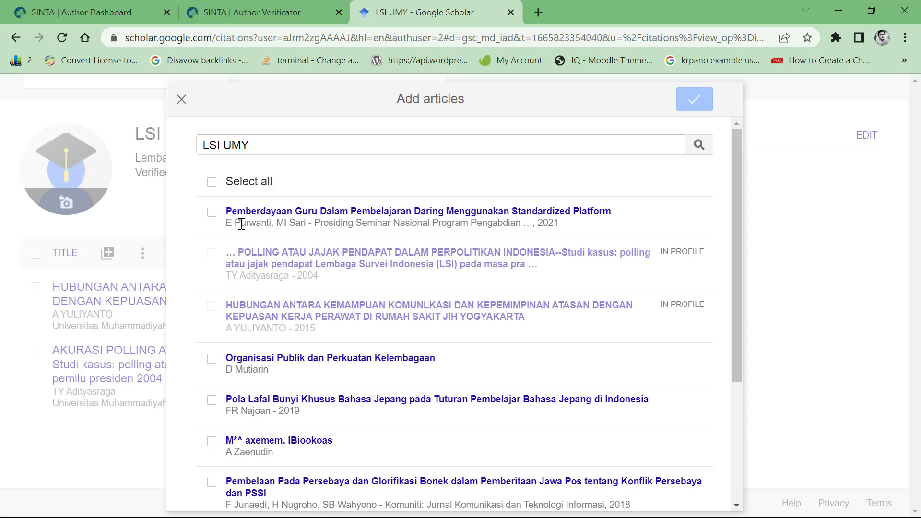
double_click(242, 224)
click(241, 223)
scroll(242, 224, down, 4)
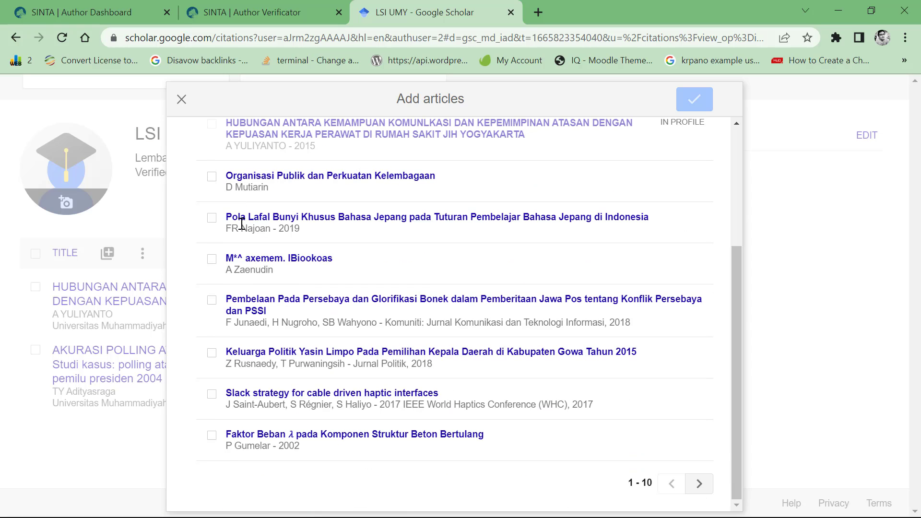
click(699, 484)
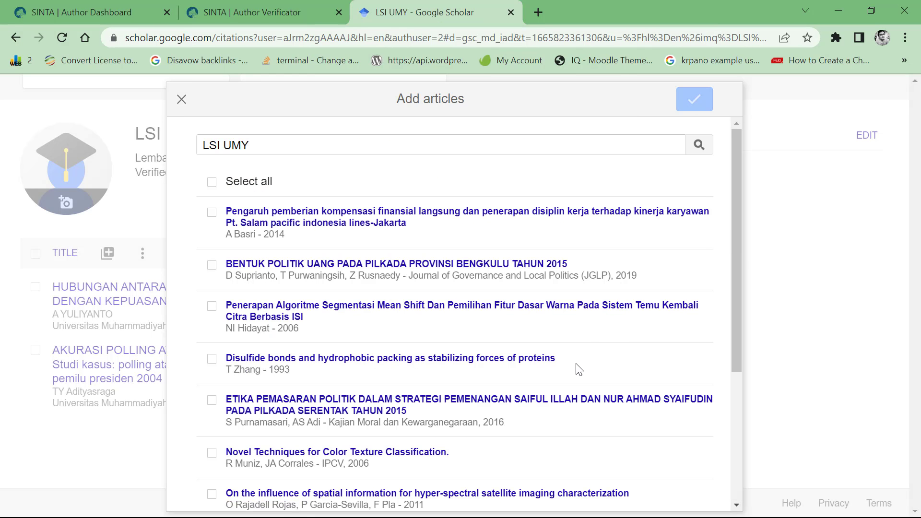
Copy the 'Disulfide bonds' article title into the search query, then close the dialog.
triple_click(590, 348)
drag(590, 348, 227, 358)
key(ctrl+c)
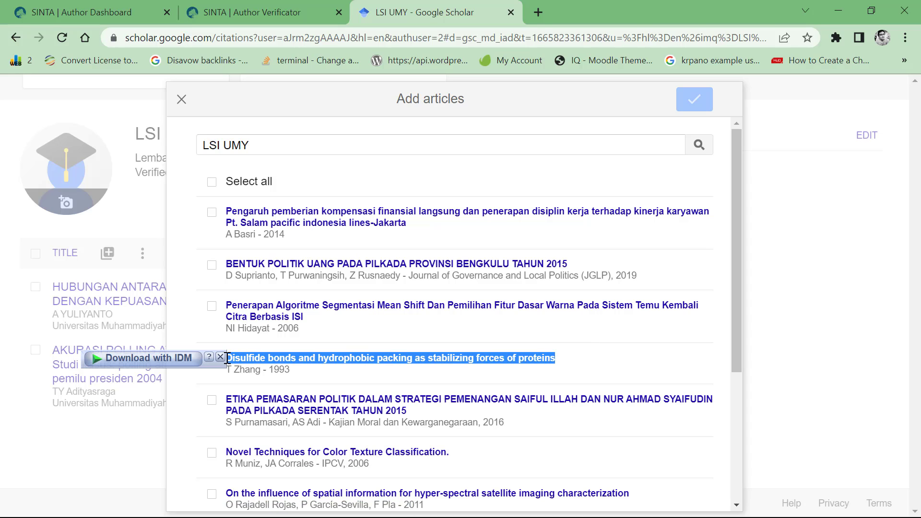
triple_click(289, 144)
key(ctrl+v)
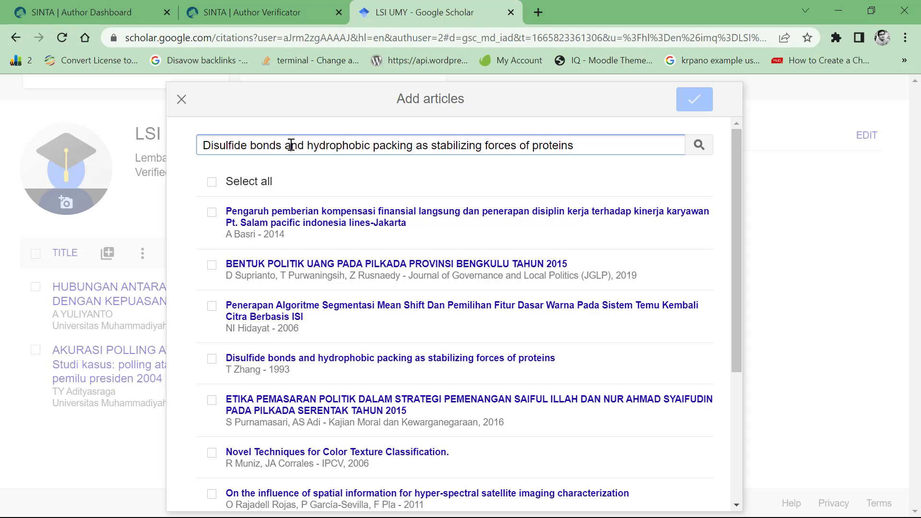
double_click(291, 145)
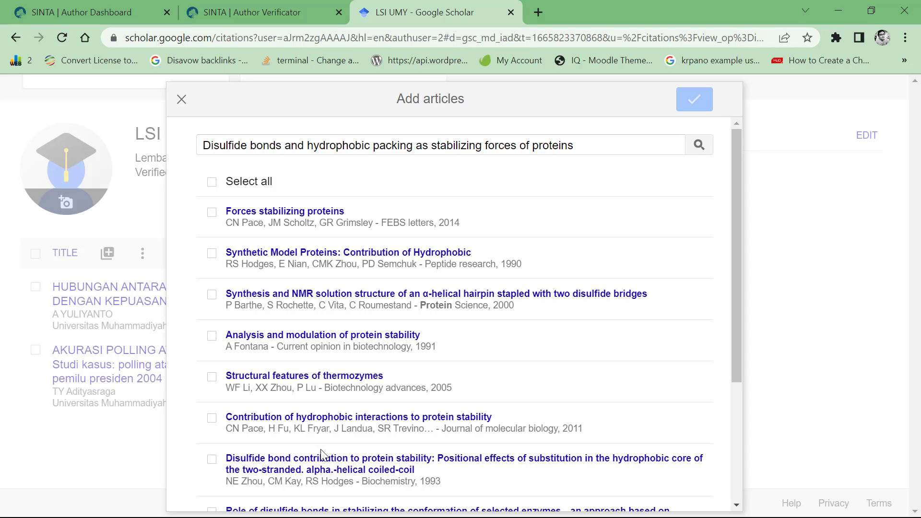
click(181, 100)
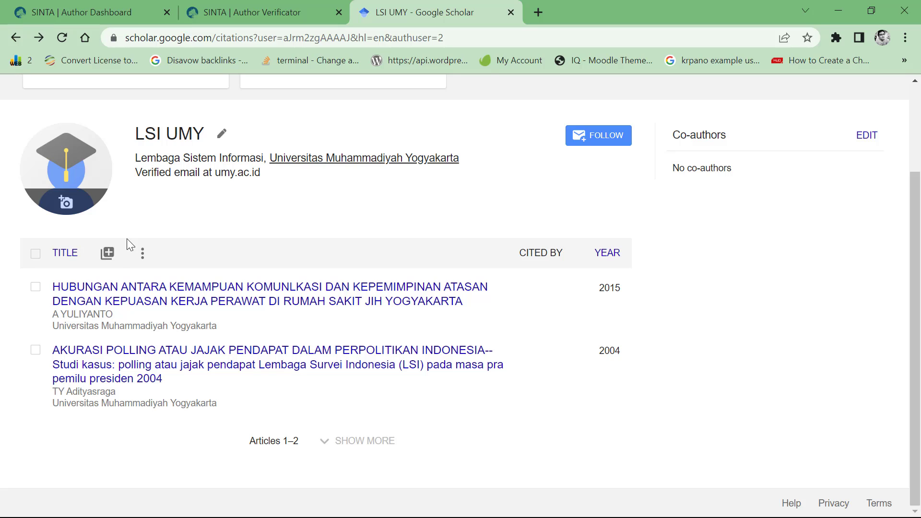
Search Add articles for the copied 'Disulfide bonds and hydrophobic' article title.
click(107, 253)
click(125, 309)
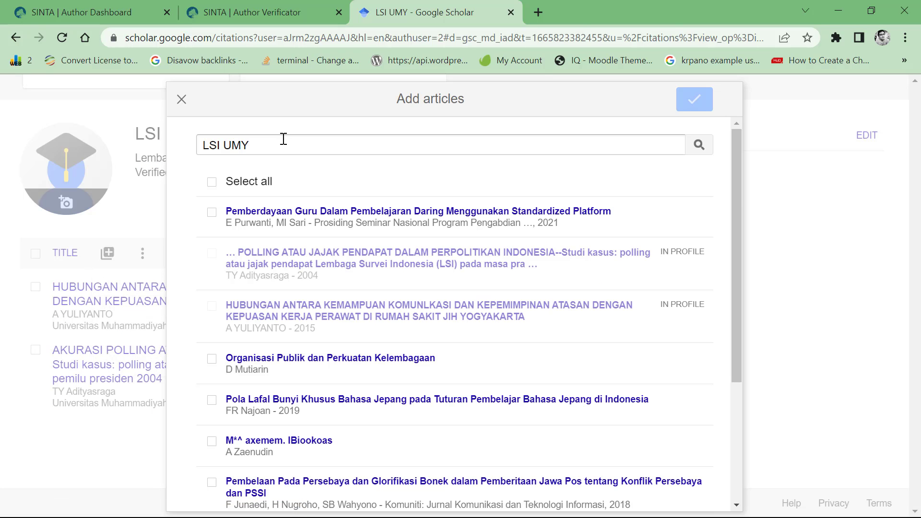
triple_click(283, 139)
key(ctrl+v)
key(Return)
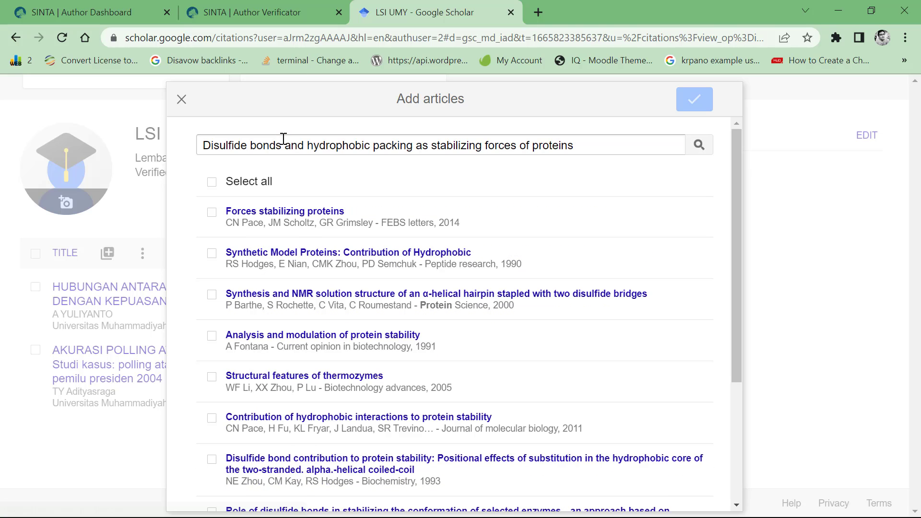
scroll(300, 330, down, 4)
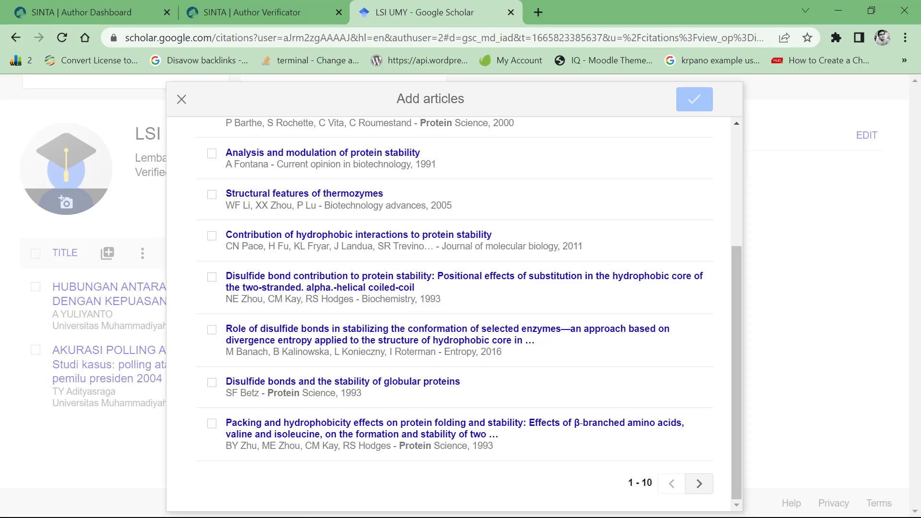
scroll(402, 377, up, 4)
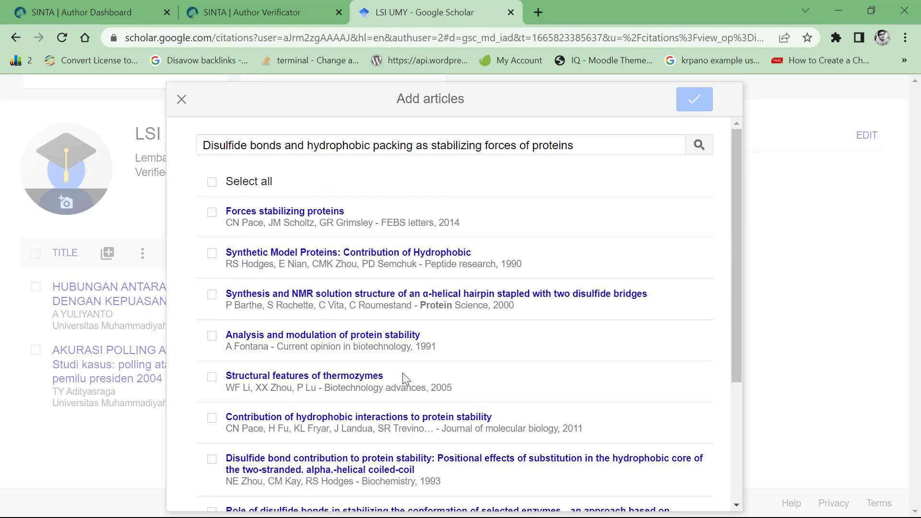
Shorten and rerun the query, then clear it and close Add articles without adding anything.
drag(373, 146, 600, 135)
key(BackSpace)
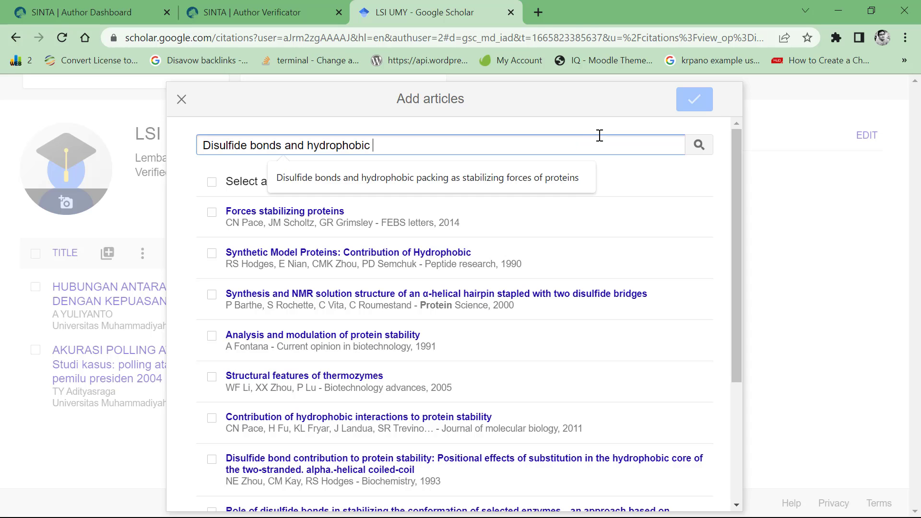
key(Return)
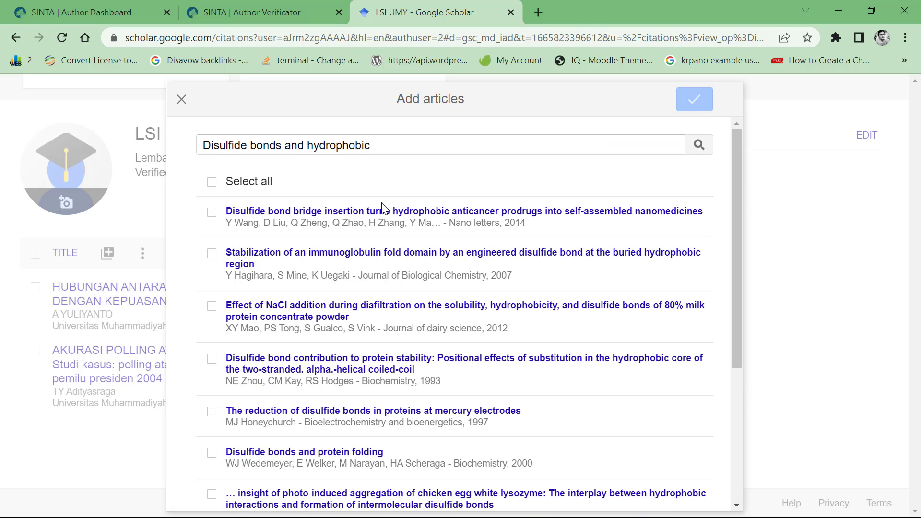
click(380, 150)
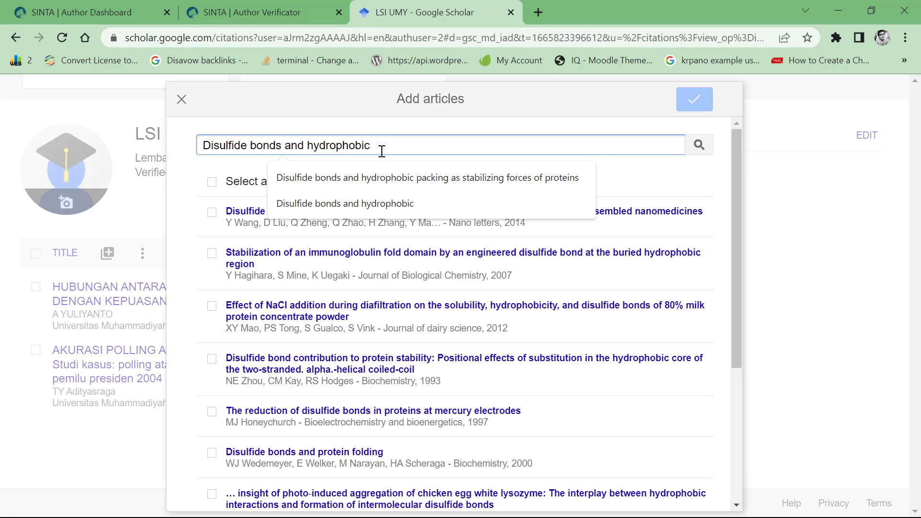
key(BackSpace)
key(BackSpace)
key(BackSpace)
key(BackSpace)
key(BackSpace)
key(BackSpace)
key(BackSpace)
key(BackSpace)
key(BackSpace)
key(BackSpace)
key(BackSpace)
key(BackSpace)
key(BackSpace)
key(BackSpace)
key(BackSpace)
key(BackSpace)
key(BackSpace)
key(BackSpace)
key(BackSpace)
key(BackSpace)
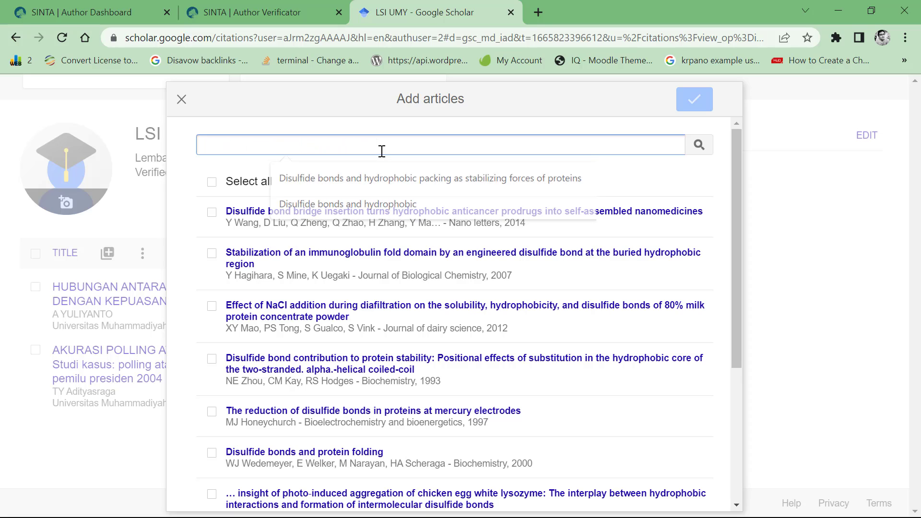
click(182, 99)
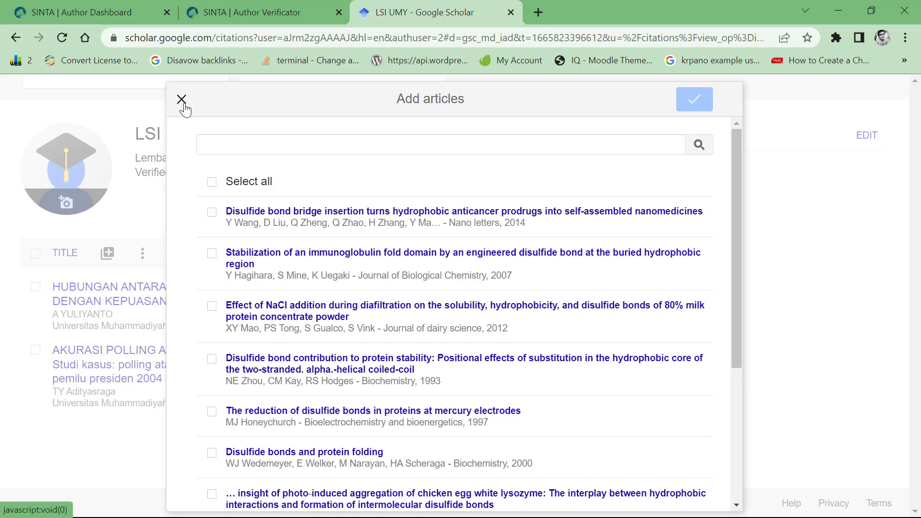
click(108, 254)
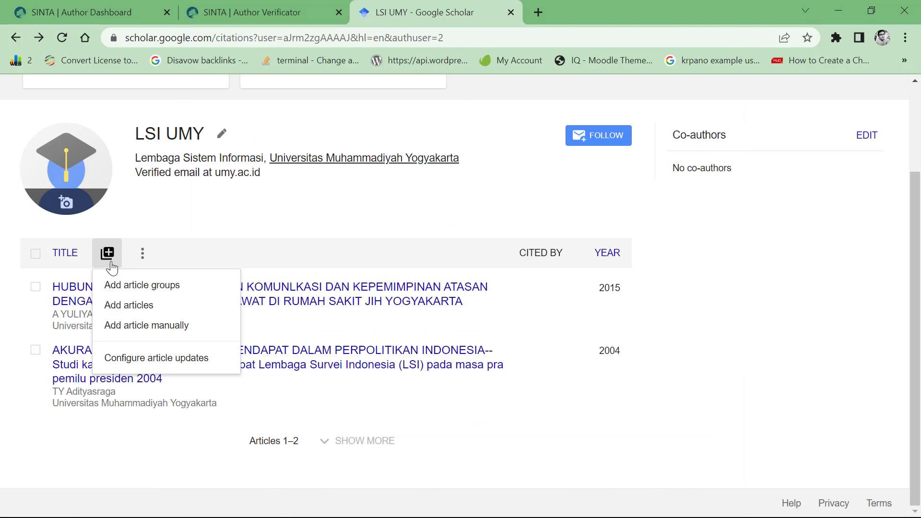
click(143, 306)
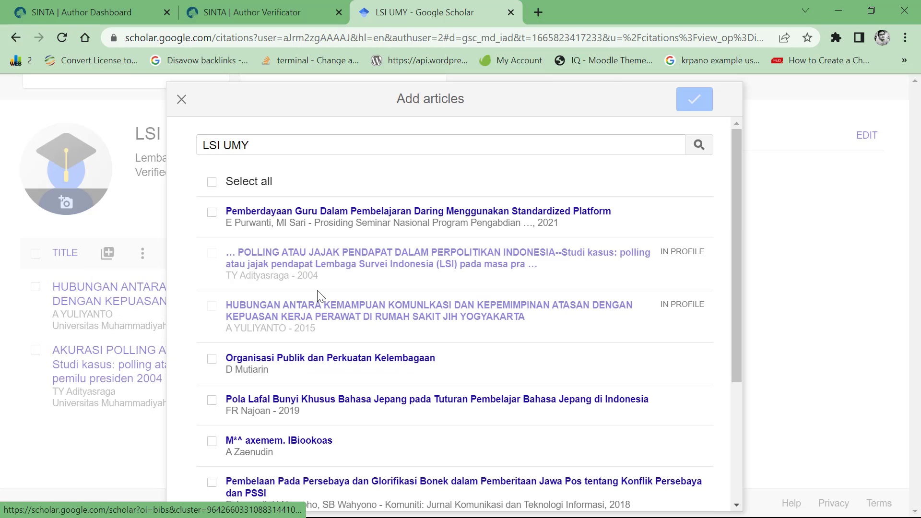
click(182, 99)
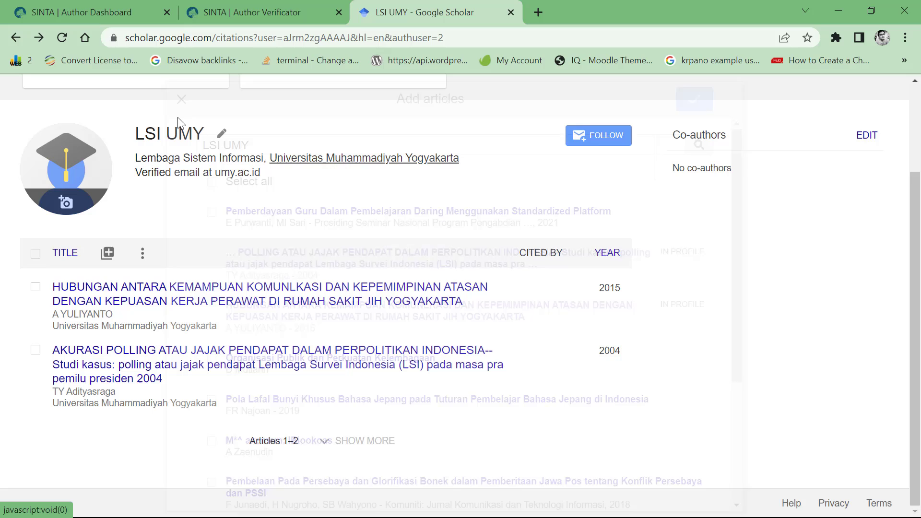
click(106, 264)
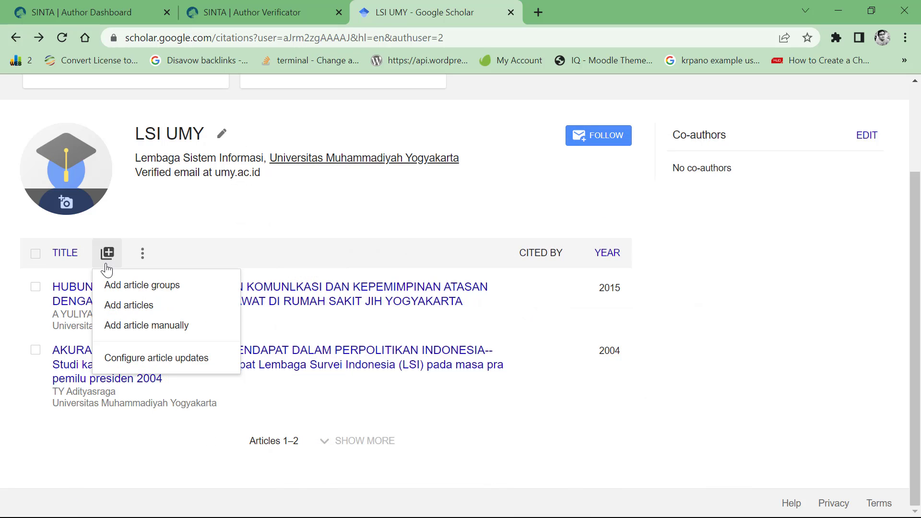
click(123, 322)
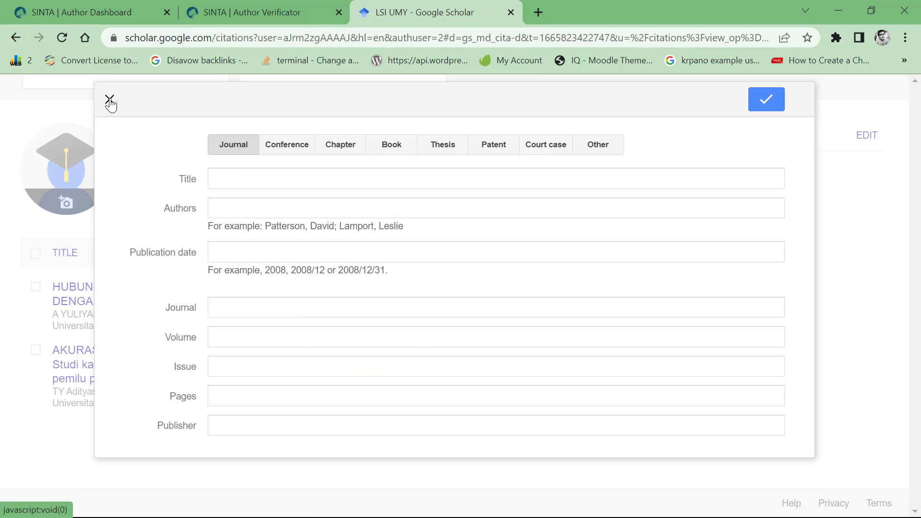
click(109, 99)
click(107, 252)
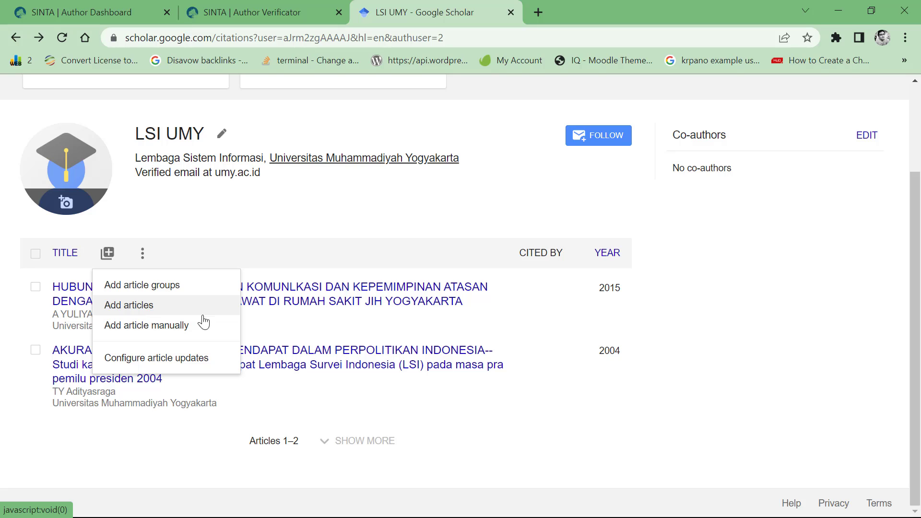
click(276, 304)
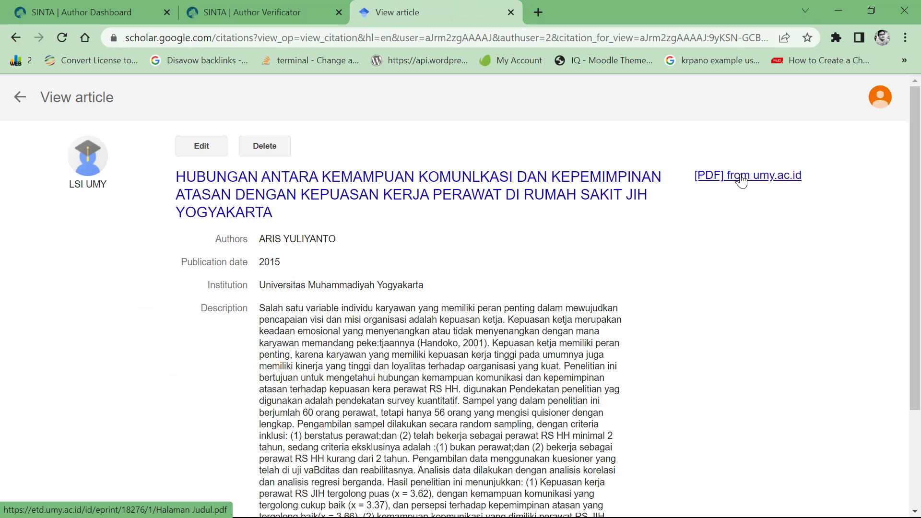
click(22, 99)
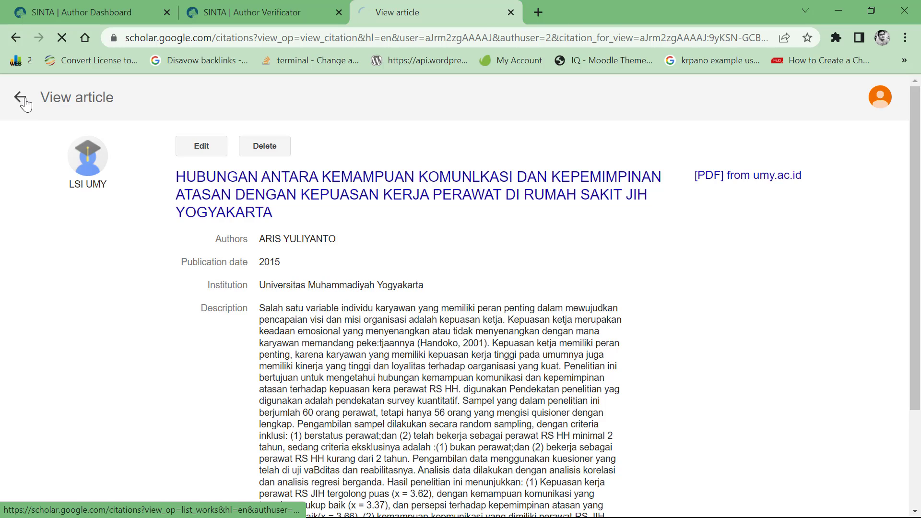
click(107, 368)
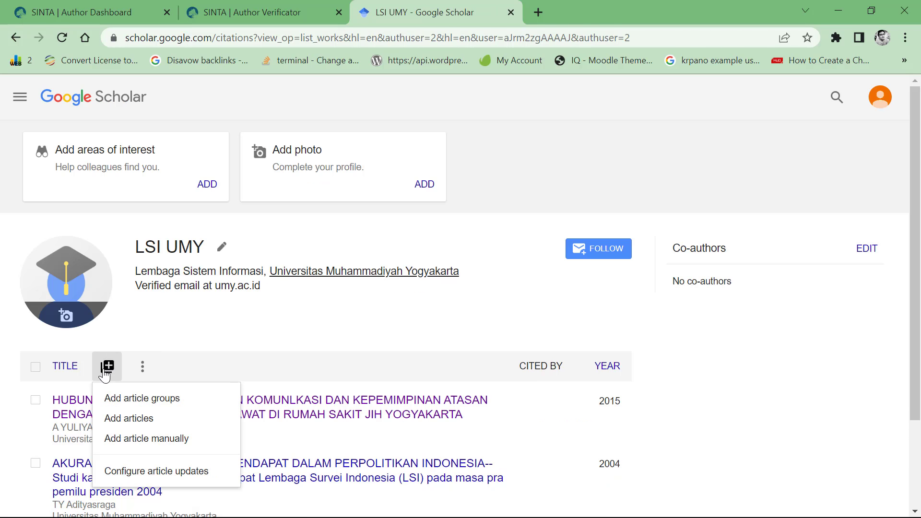
click(117, 438)
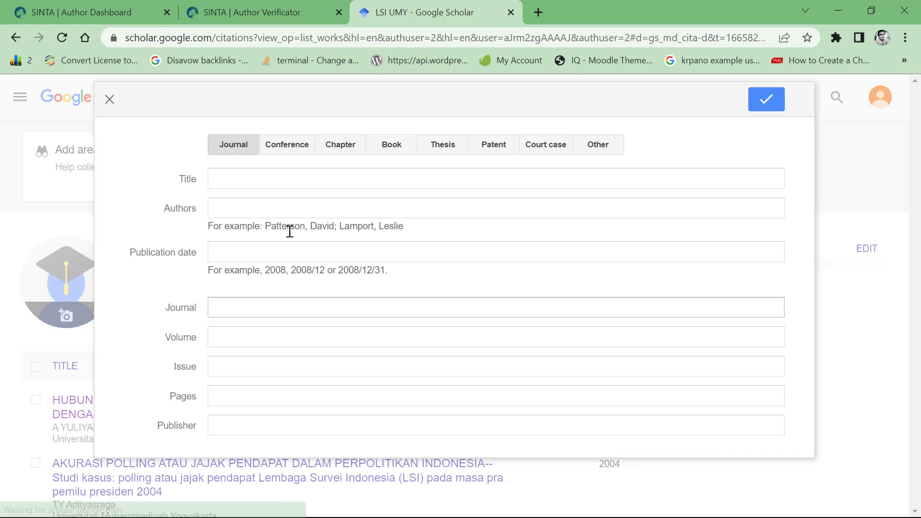
click(263, 179)
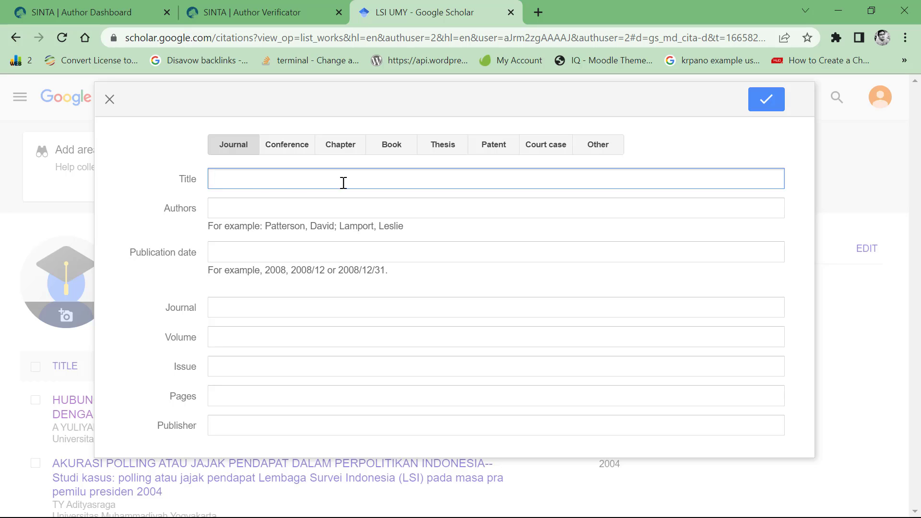
click(397, 151)
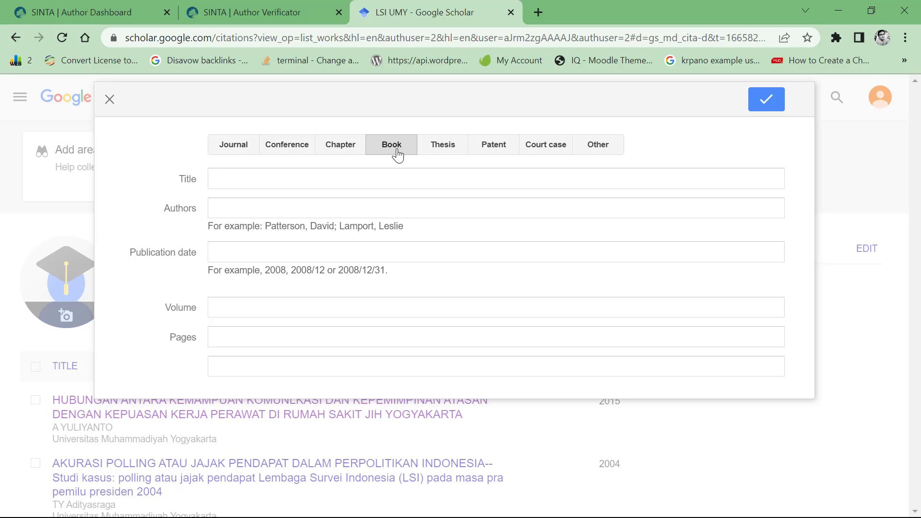
click(274, 180)
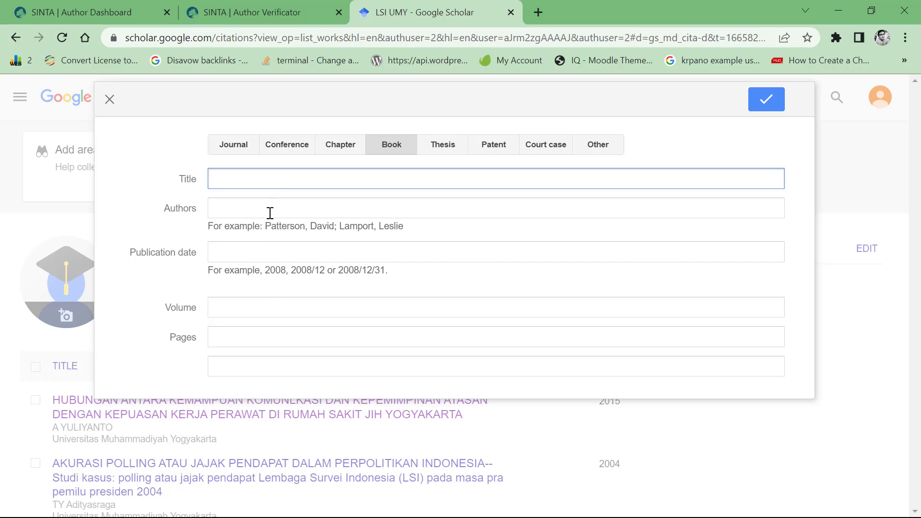
key(Escape)
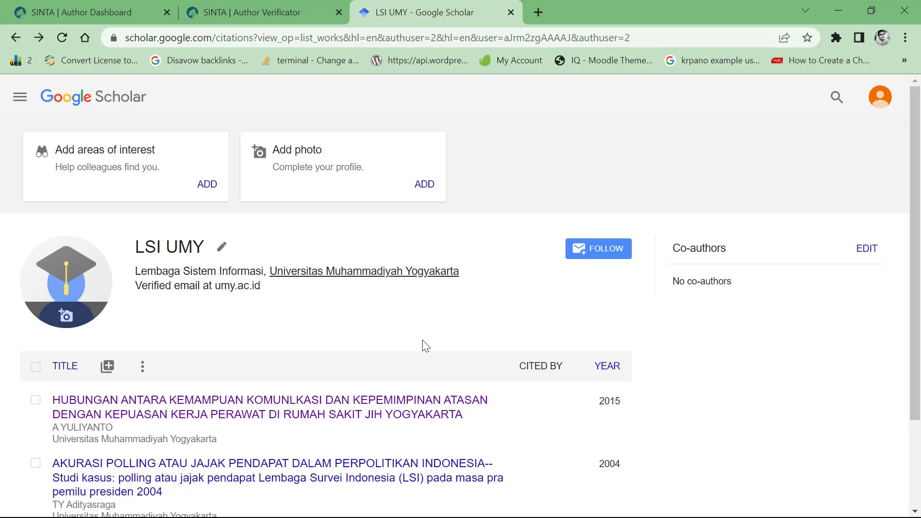
scroll(422, 345, down, 2)
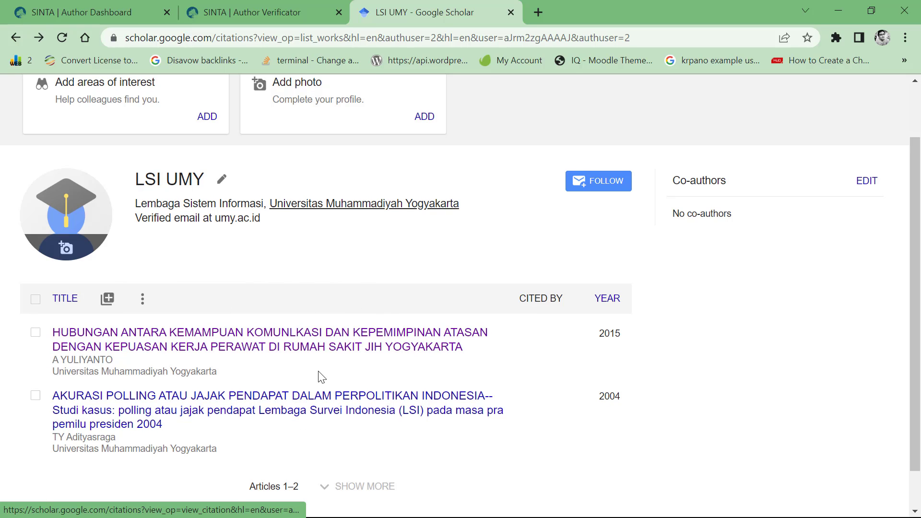
click(125, 6)
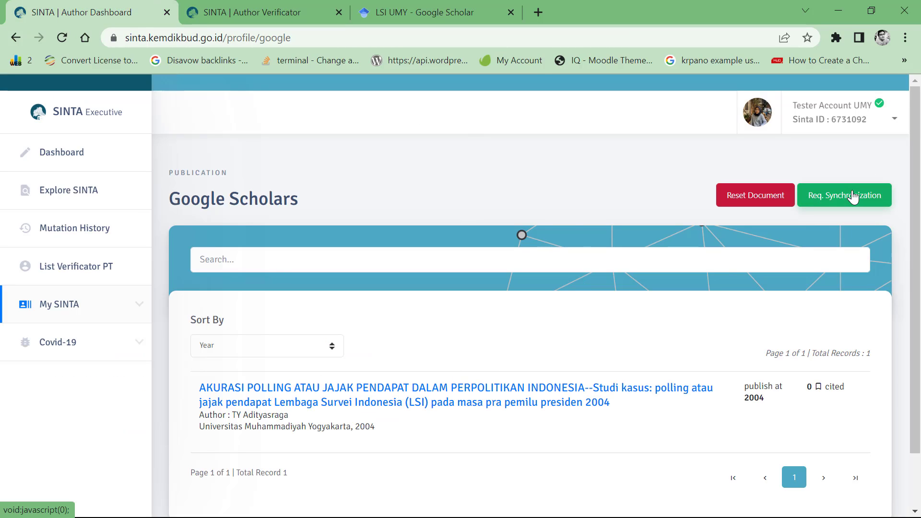
click(425, 12)
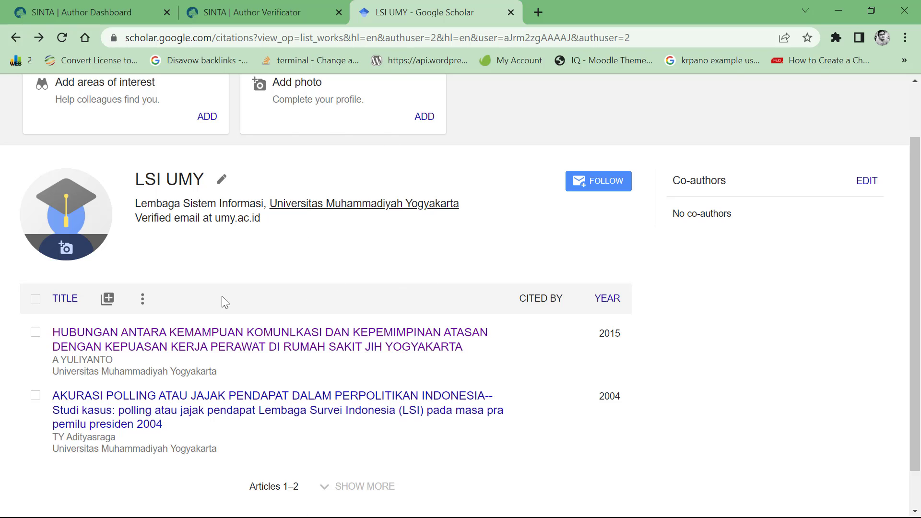
click(110, 301)
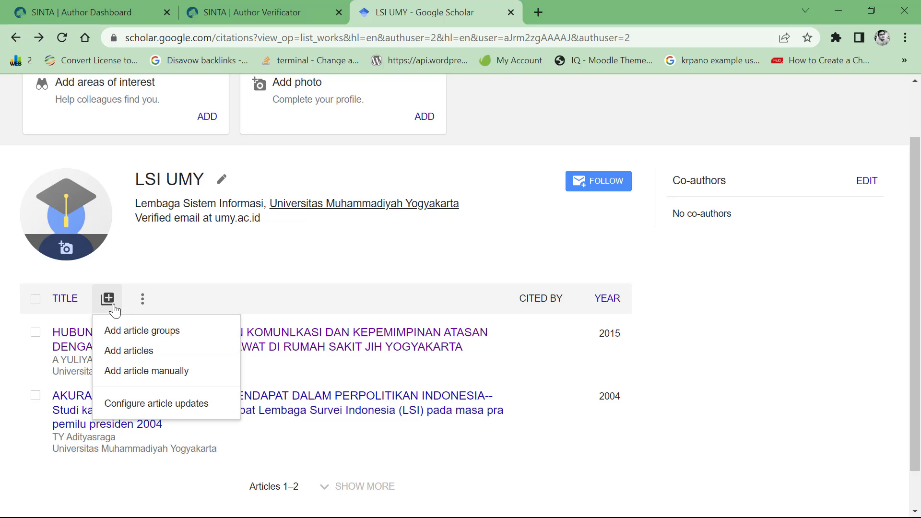
click(135, 351)
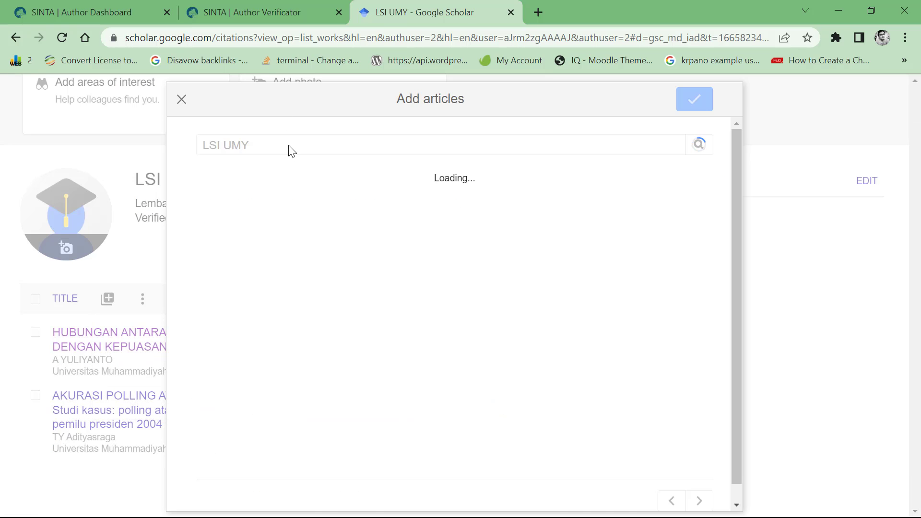
click(183, 98)
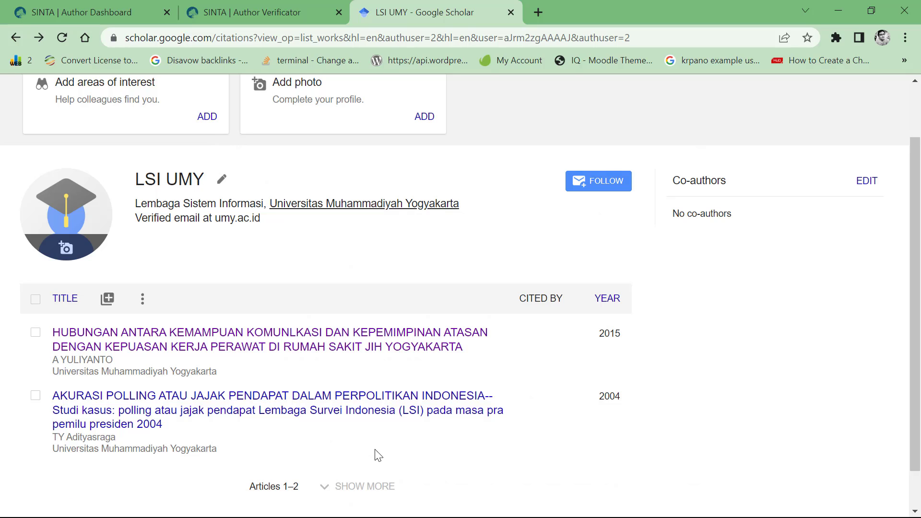
key(alt+Tab)
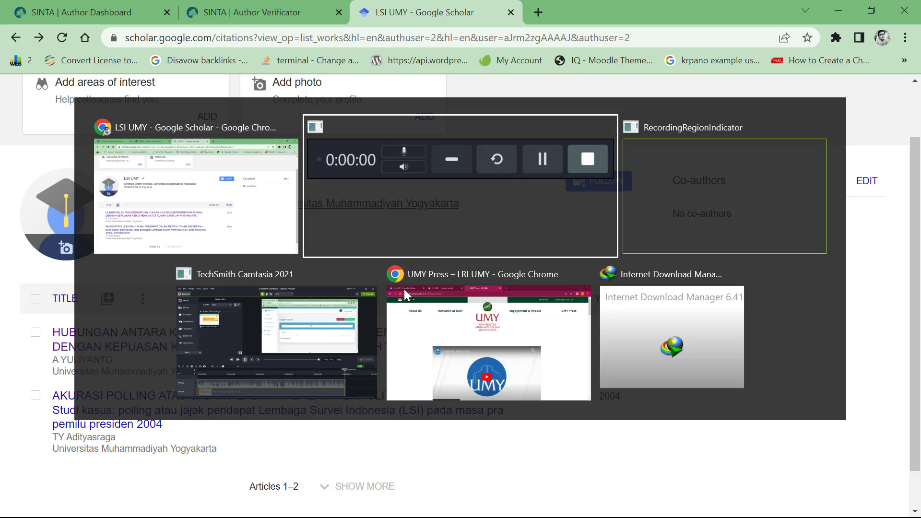